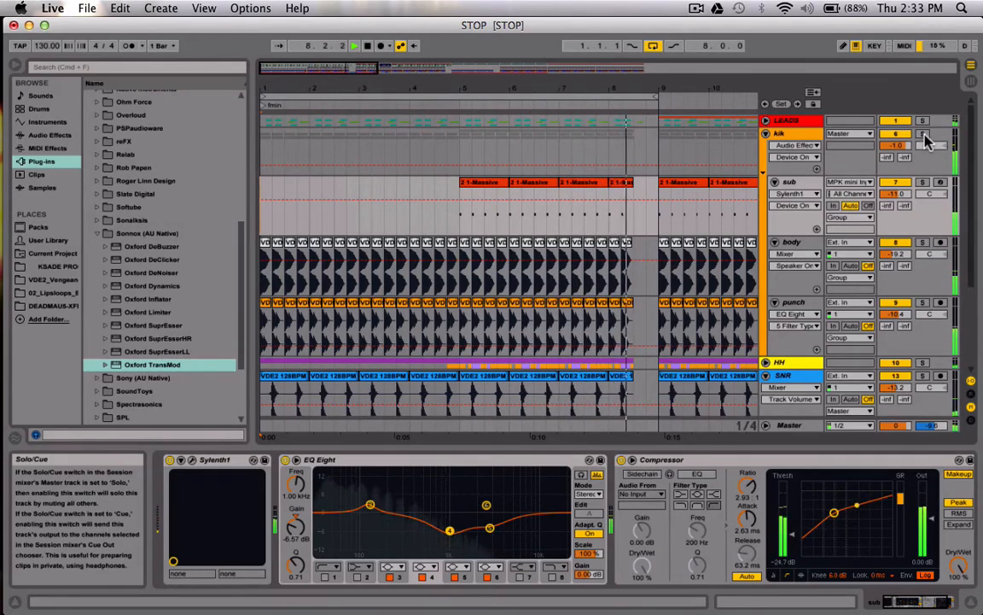
- Stop the full mix, place the playback marker at bar 5 and audition the sub track soloed
{"action": "key", "text": "space"}
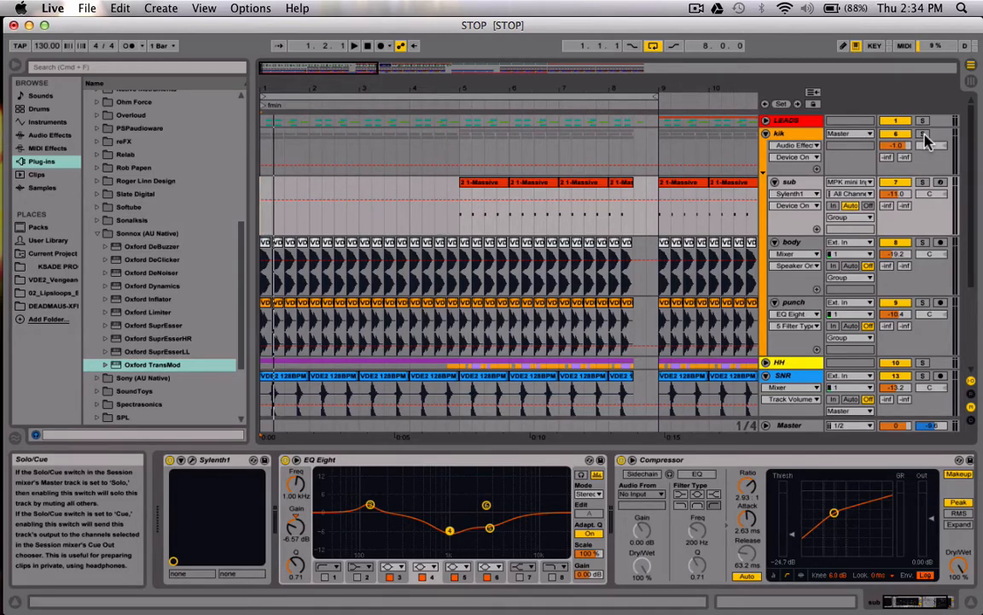
{"action": "left_click", "coordinate": [459, 215]}
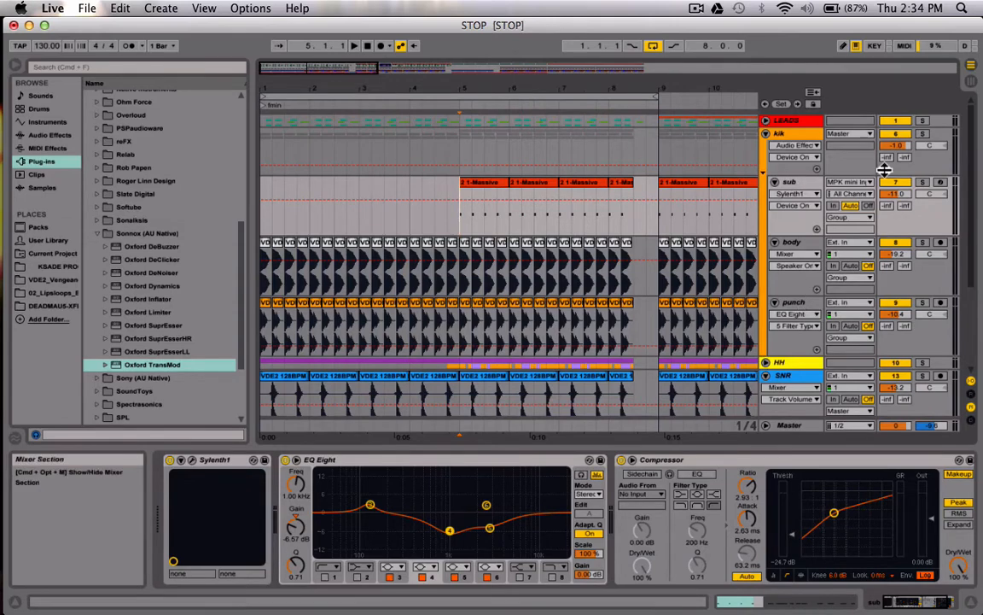
{"action": "left_click", "coordinate": [922, 183]}
{"action": "key", "text": "space"}
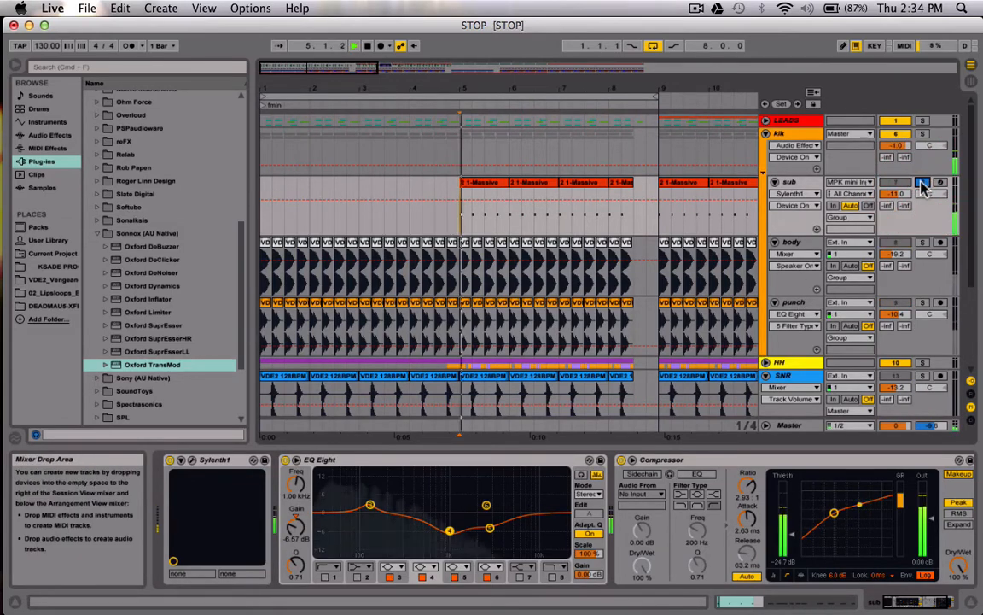
{"action": "key", "text": "space"}
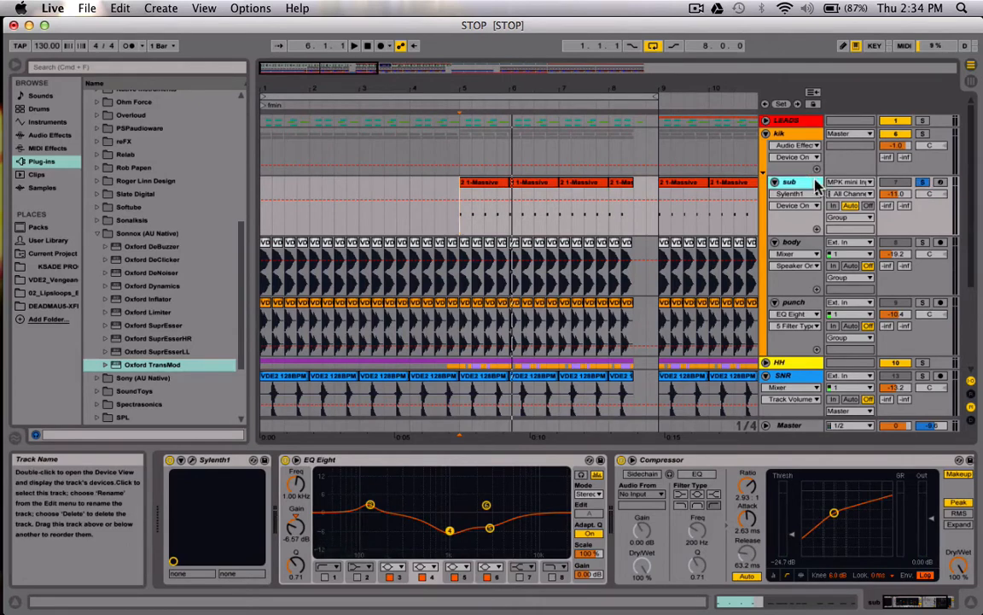
- Solo the body track, show its device chain and play it back
{"action": "left_click", "coordinate": [923, 243]}
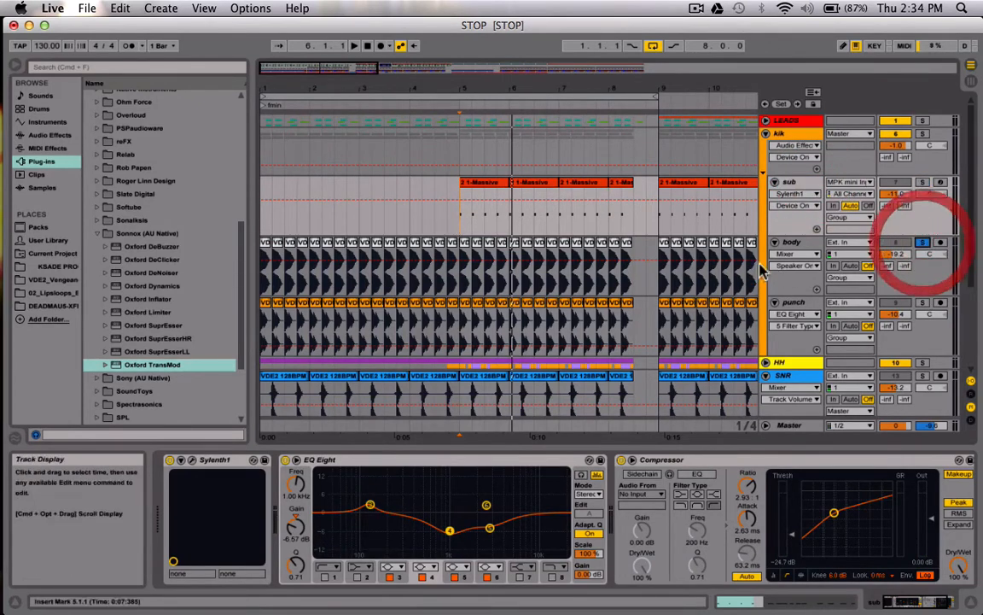
{"action": "left_click", "coordinate": [810, 245]}
{"action": "key", "text": "space"}
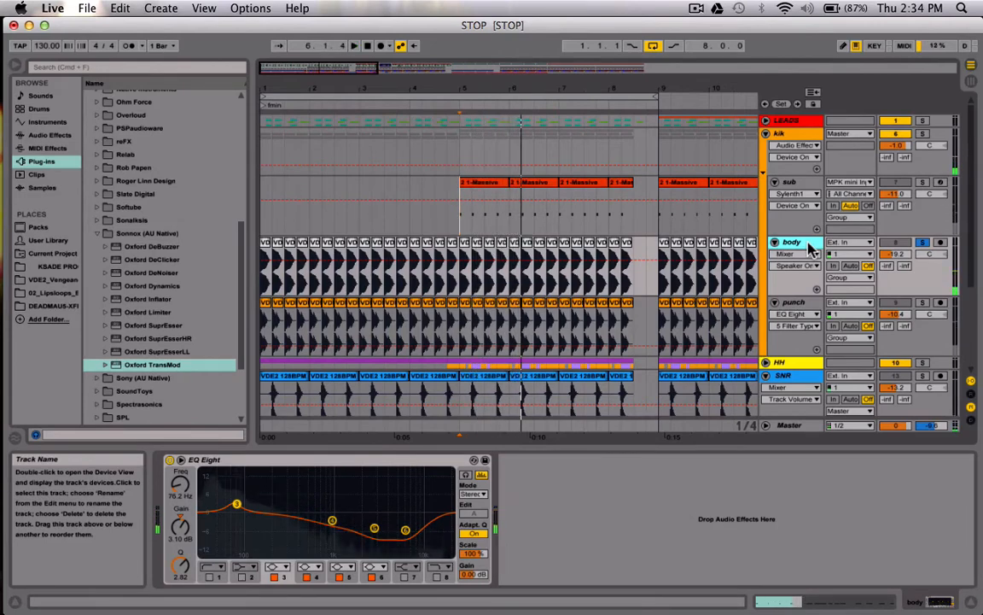
- Audition the punch track soloed, followed by the body track on its own for comparison
{"action": "left_click", "coordinate": [924, 303]}
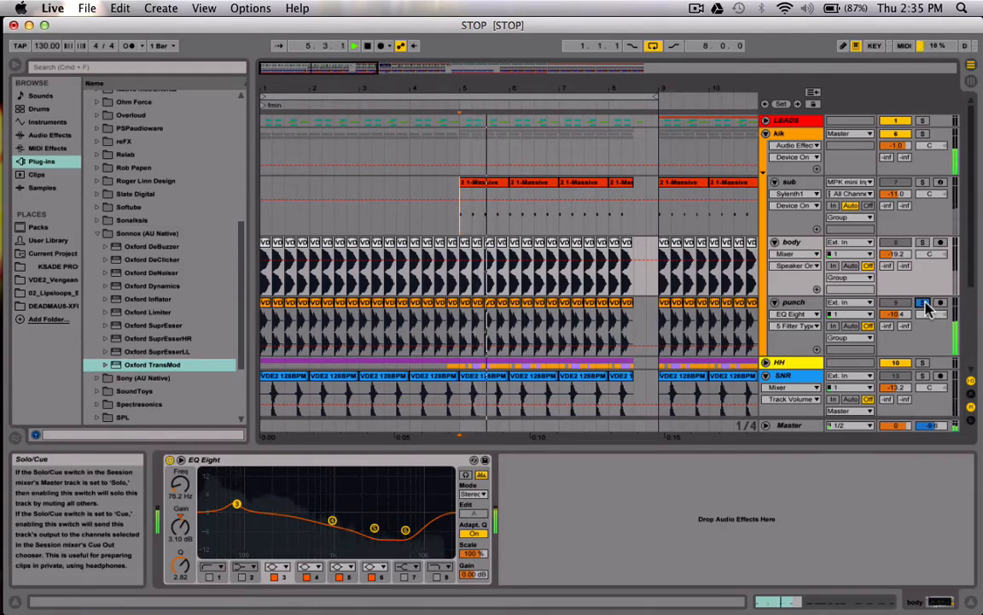
{"action": "key", "text": "space"}
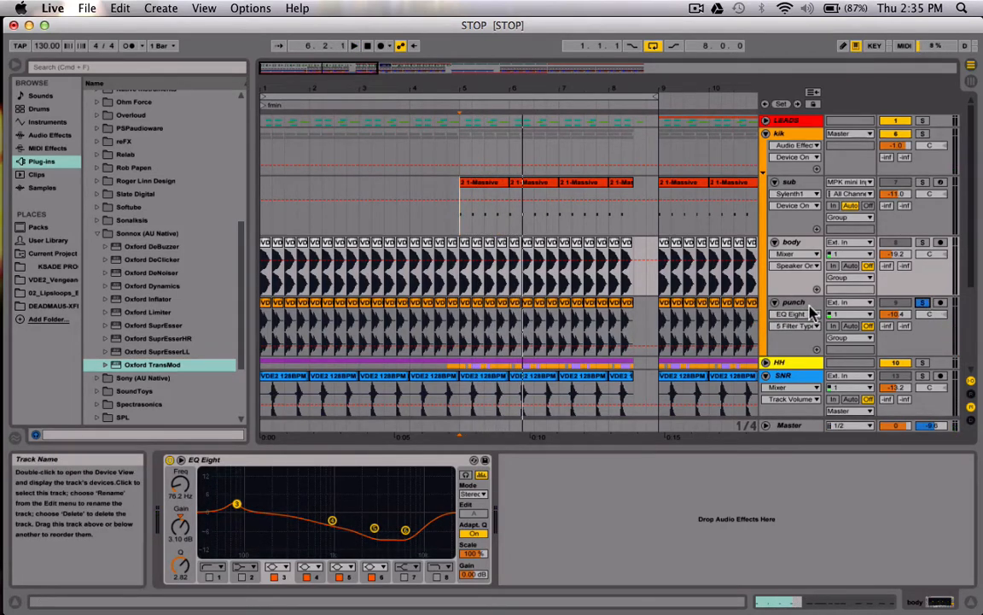
{"action": "left_click", "coordinate": [921, 243]}
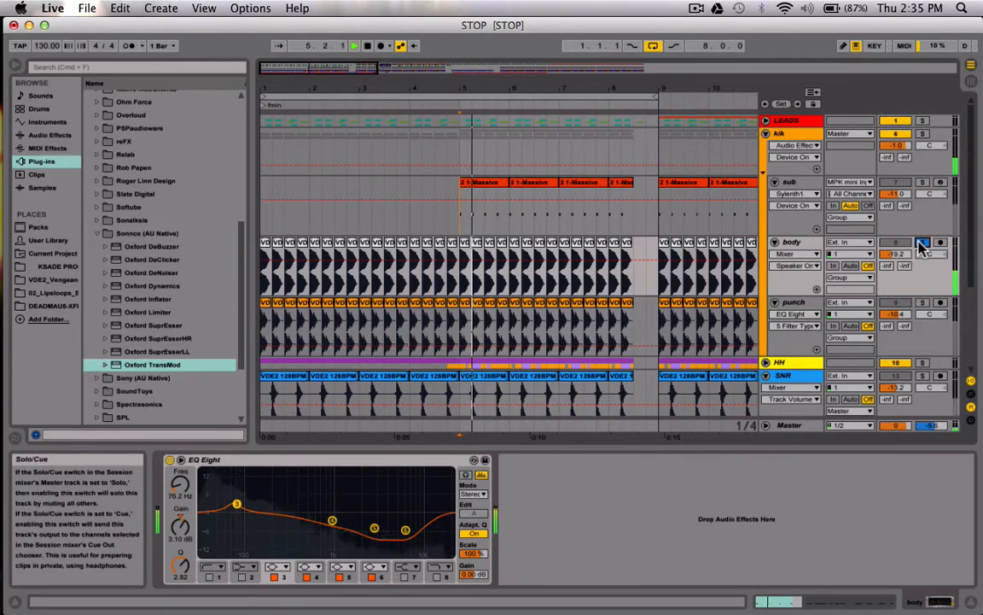
{"action": "key", "text": "space"}
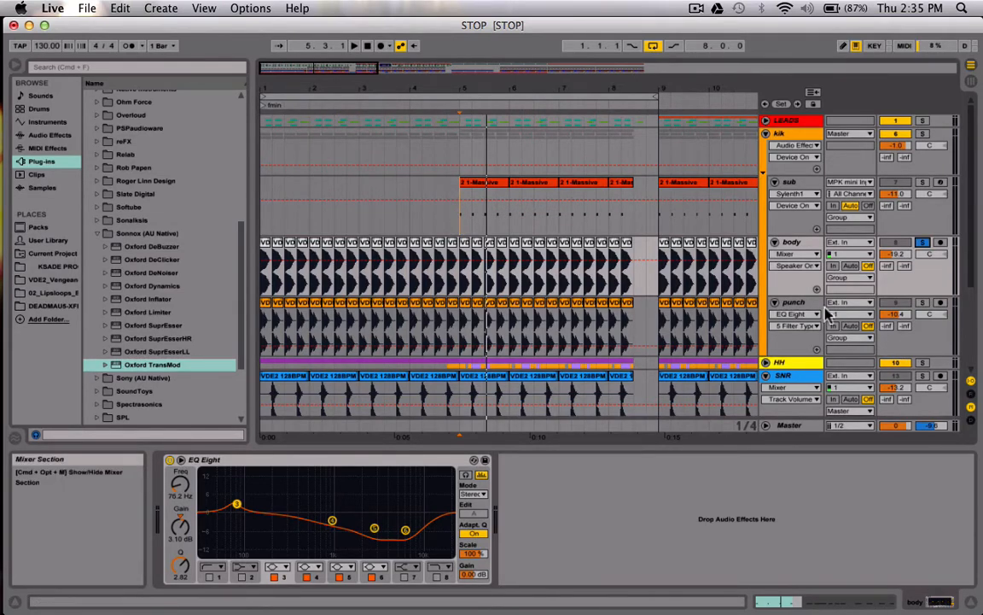
- Audition the sub track soloed and examine its frequencies on the Master track's Spectrum analyser
{"action": "left_click", "coordinate": [922, 183]}
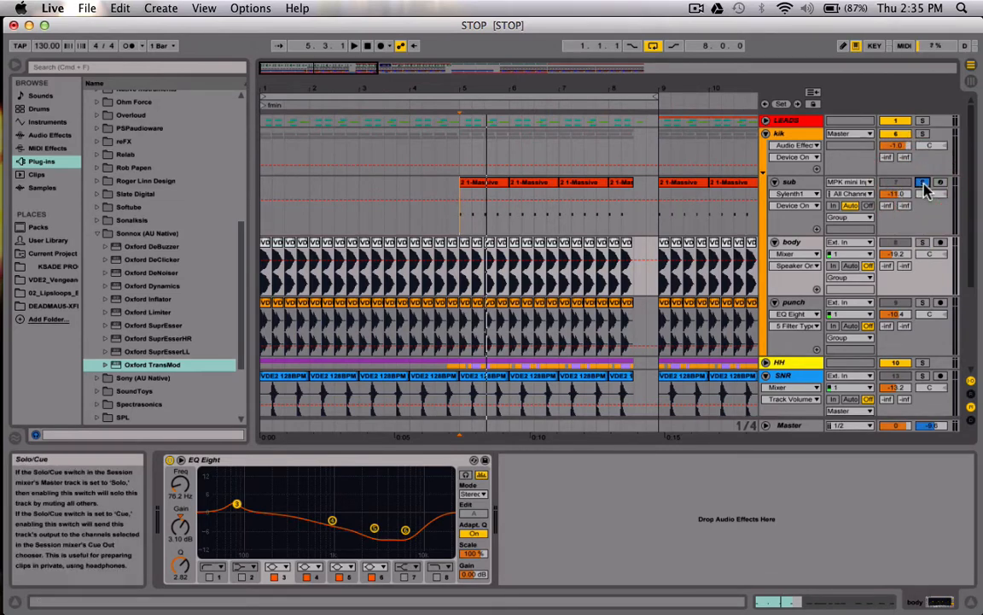
{"action": "key", "text": "space"}
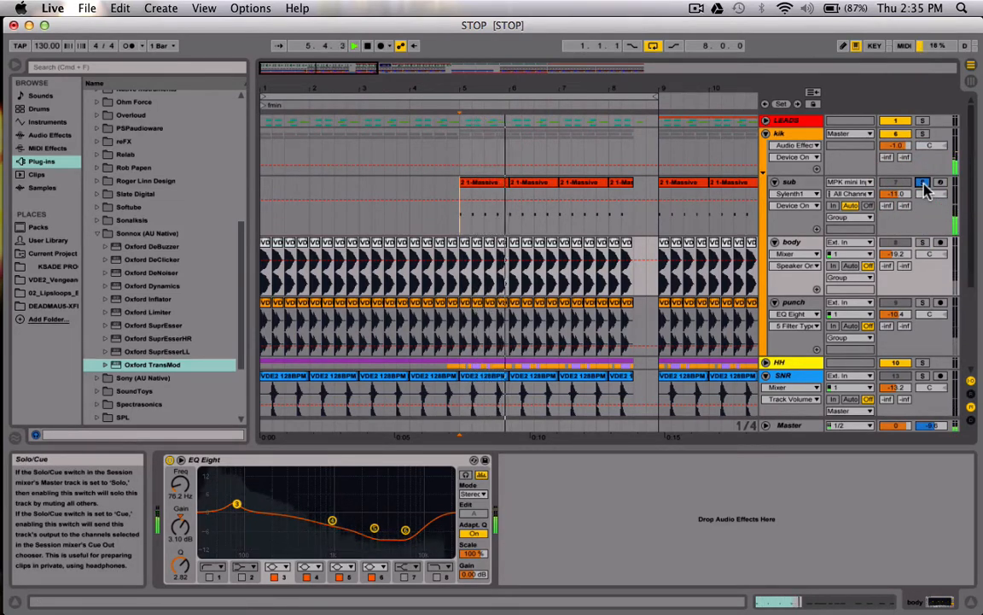
{"action": "key", "text": "space"}
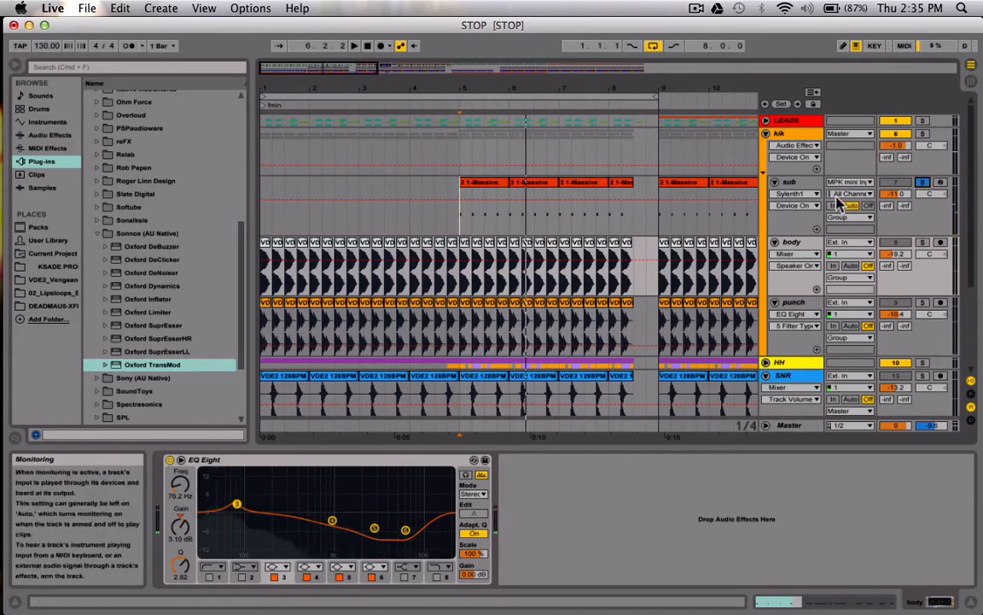
{"action": "left_click", "coordinate": [790, 181]}
{"action": "left_click", "coordinate": [792, 425]}
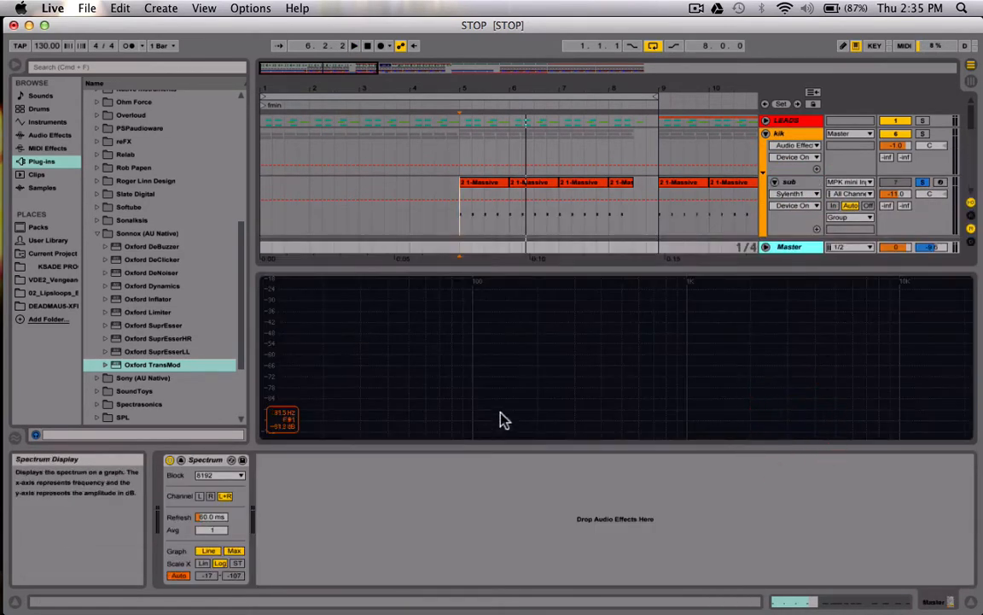
{"action": "key", "text": "space"}
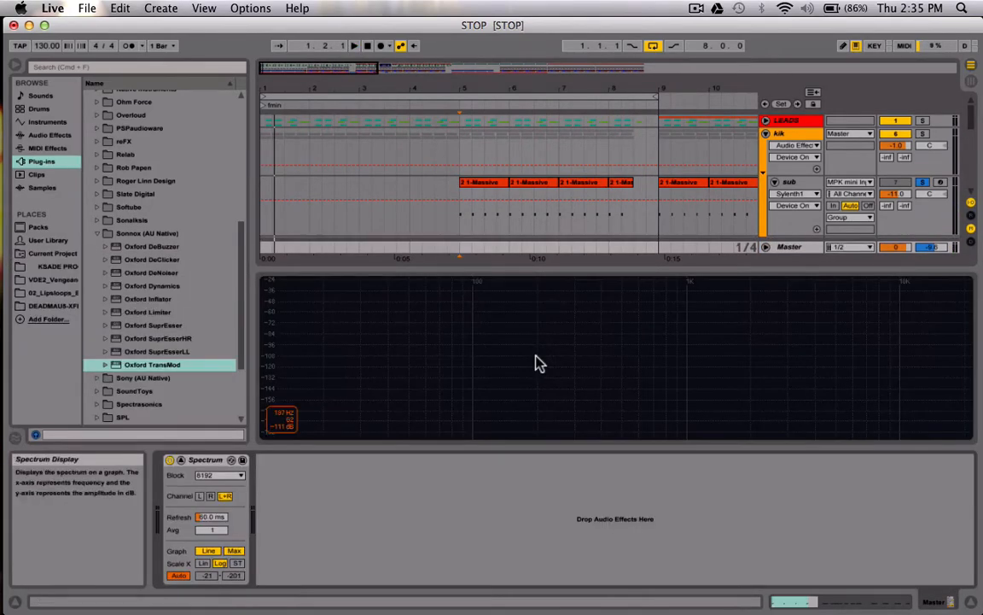
- Show the kik group's device chain and open the Transient Master editor over the arrangement
{"action": "left_click", "coordinate": [803, 185]}
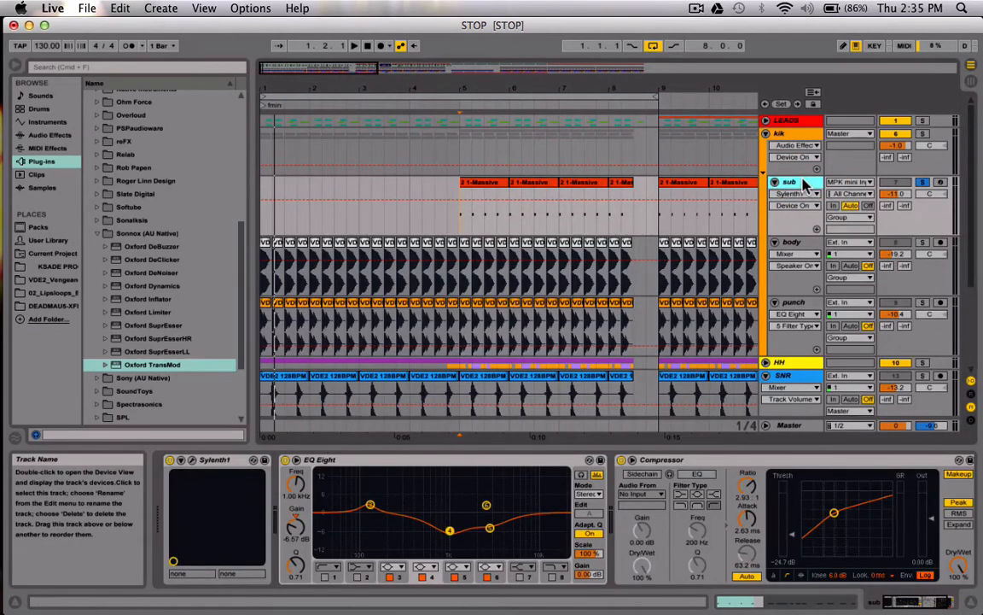
{"action": "left_click", "coordinate": [790, 134]}
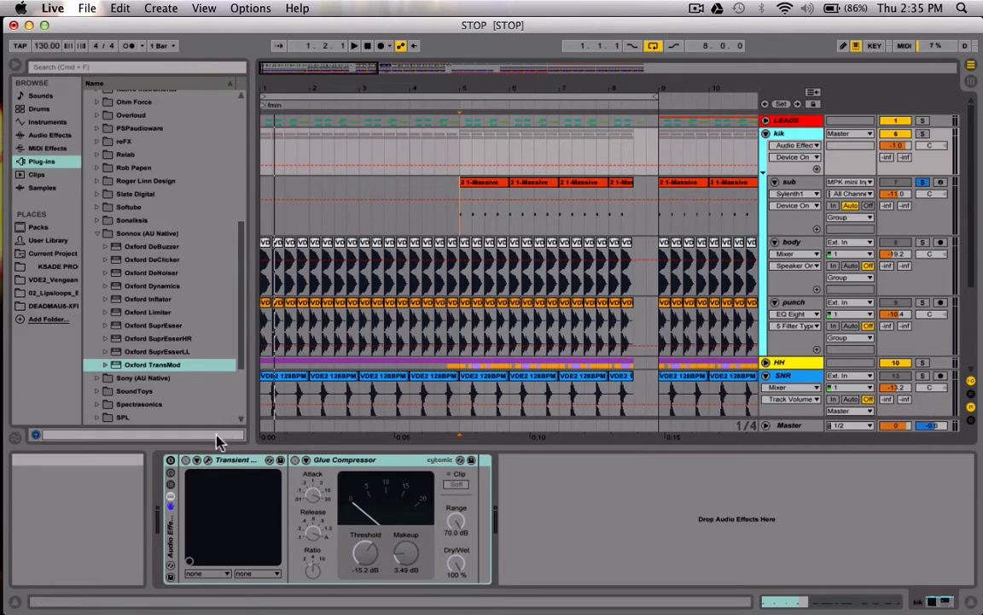
{"action": "left_click", "coordinate": [336, 463]}
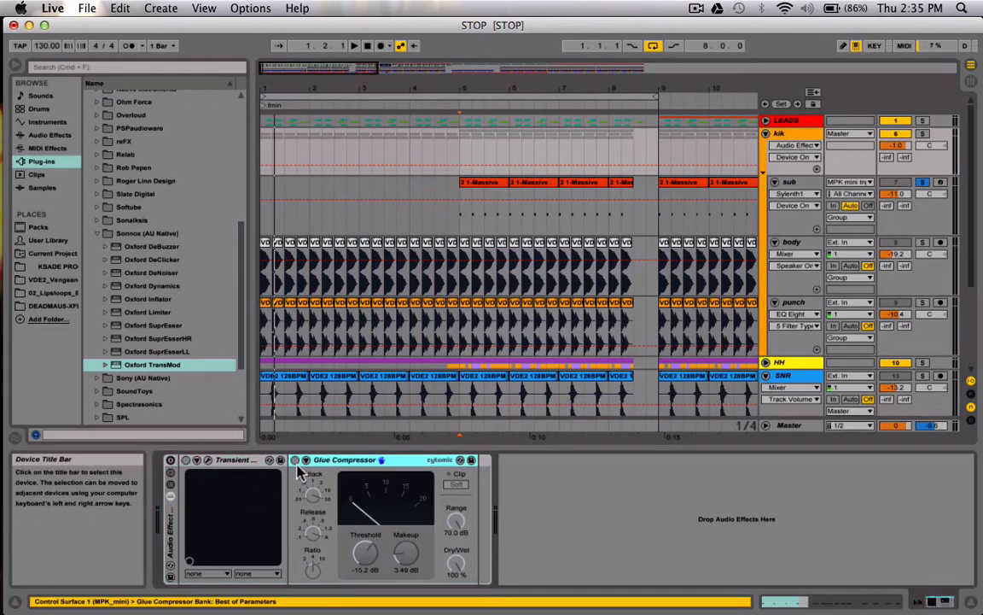
{"action": "left_click", "coordinate": [208, 461]}
{"action": "left_click_drag", "start_coordinate": [369, 367], "coordinate": [358, 147]}
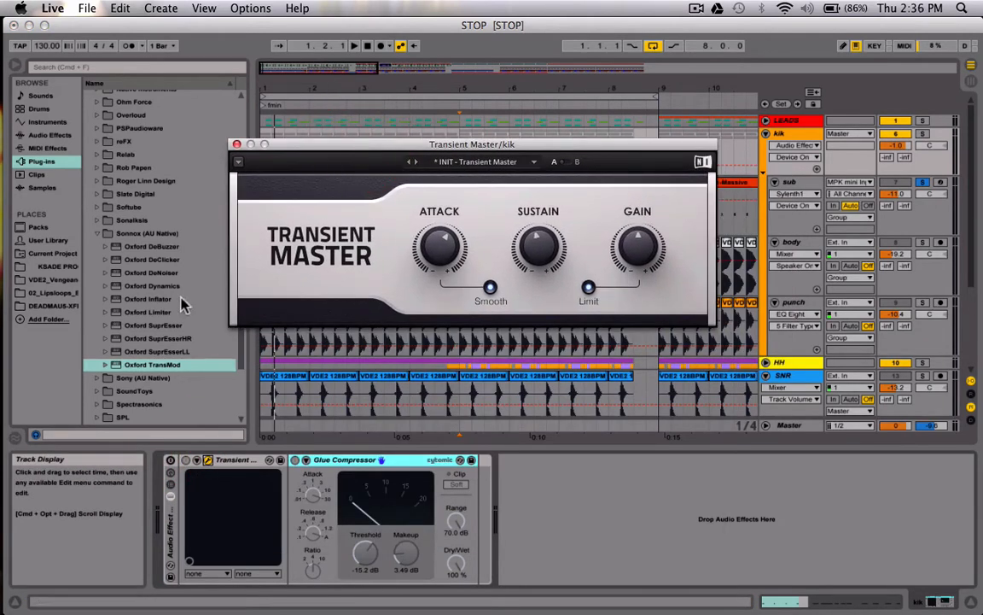
- Add Oxford TransMod to the kik group's device chain and arrange its editor below the Transient Master window
{"action": "left_click_drag", "start_coordinate": [134, 368], "coordinate": [541, 515]}
{"action": "left_click_drag", "start_coordinate": [198, 77], "coordinate": [452, 326]}
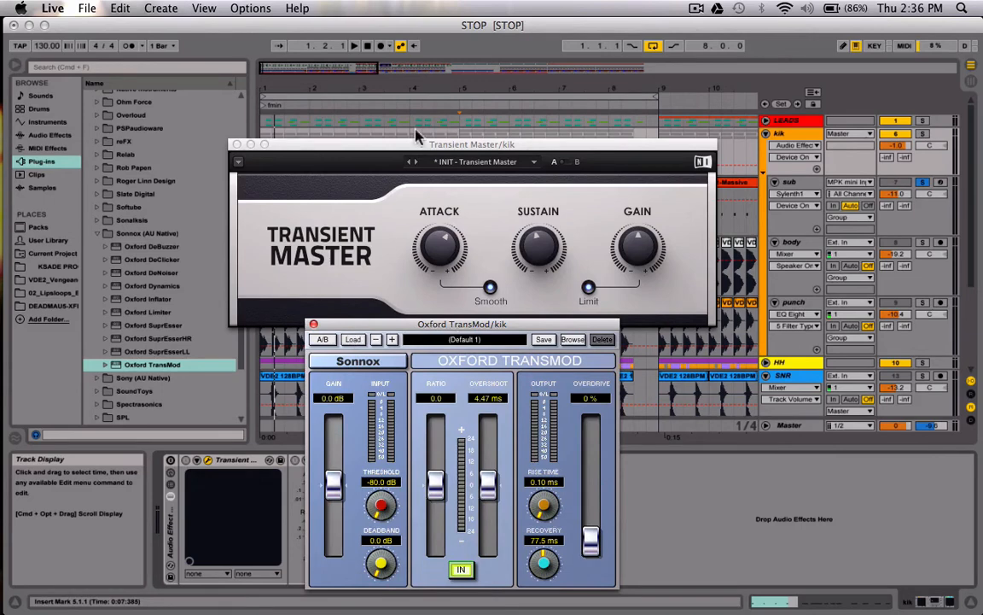
{"action": "left_click_drag", "start_coordinate": [391, 145], "coordinate": [362, 76]}
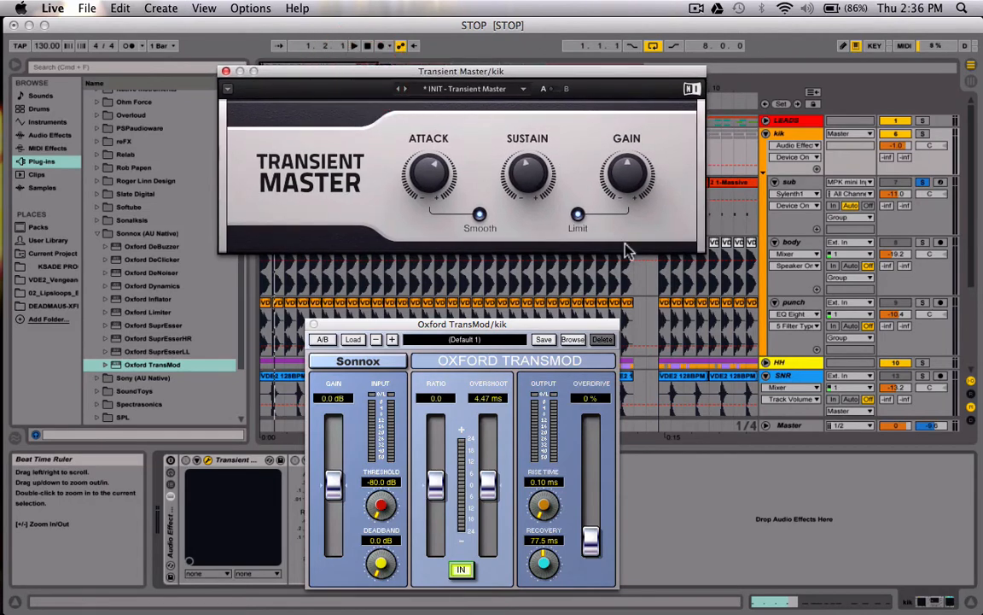
{"action": "left_click_drag", "start_coordinate": [485, 327], "coordinate": [527, 298]}
{"action": "left_click_drag", "start_coordinate": [362, 82], "coordinate": [345, 61]}
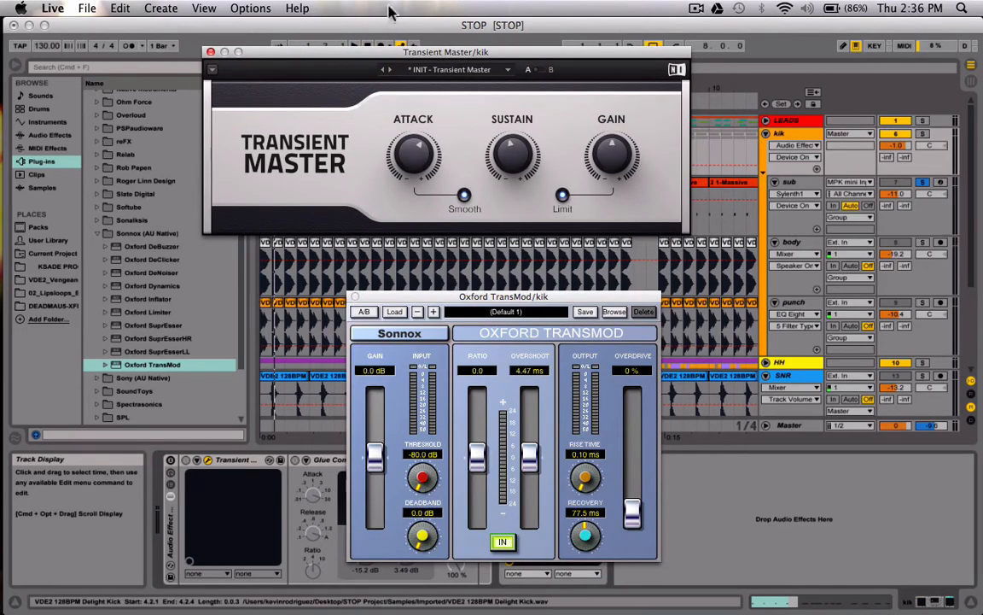
{"action": "left_click", "coordinate": [386, 48]}
{"action": "left_click", "coordinate": [385, 46]}
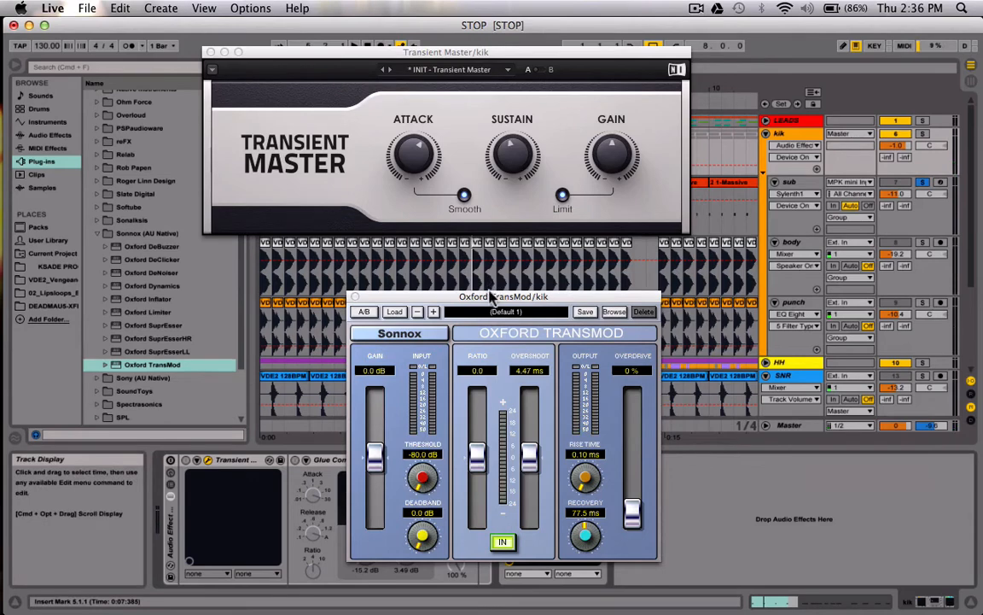
{"action": "left_click_drag", "start_coordinate": [492, 294], "coordinate": [559, 248]}
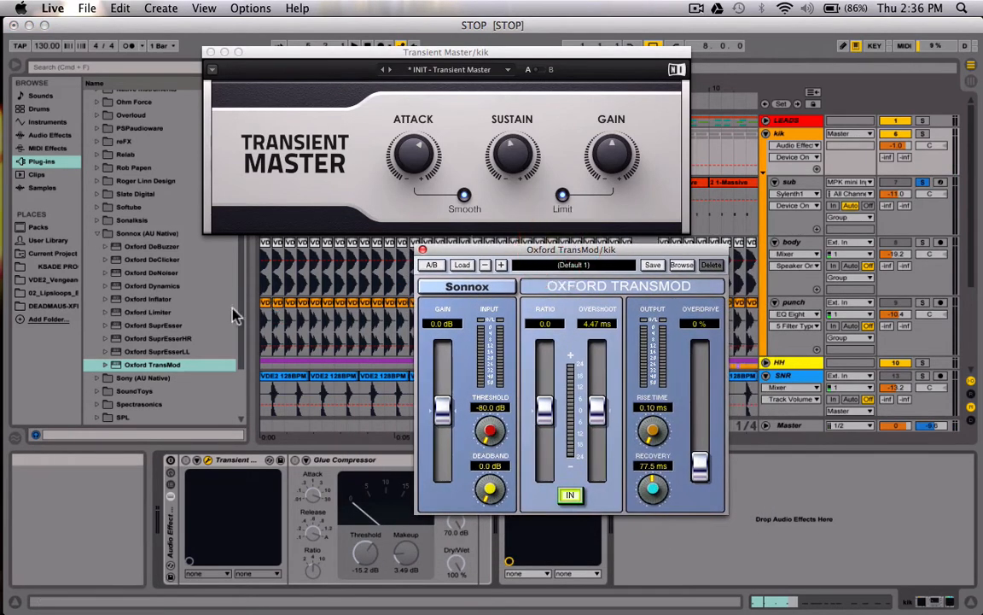
- Add SPL Transient Designer from the SPL folder to the kik group and place its editor beside Oxford TransMod
{"action": "scroll", "coordinate": [205, 322], "scroll_direction": "down", "scroll_amount": 3}
{"action": "left_click", "coordinate": [96, 339]}
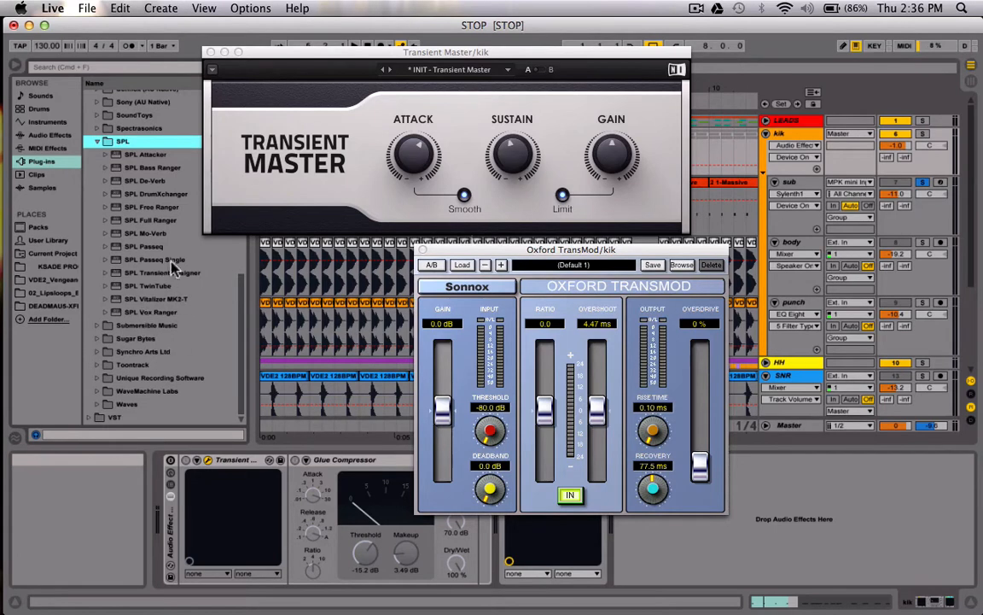
{"action": "left_click_drag", "start_coordinate": [149, 272], "coordinate": [735, 566]}
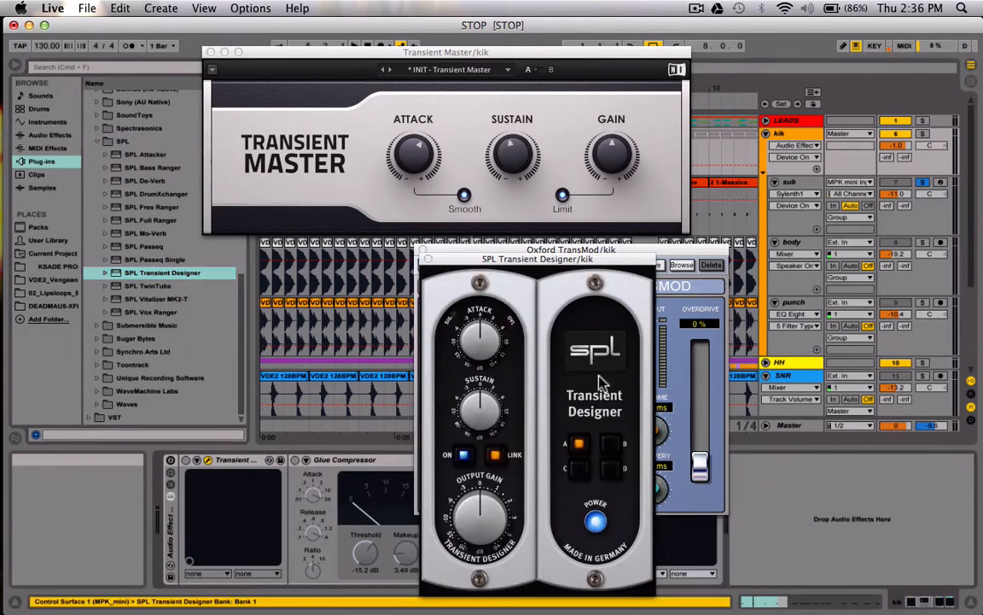
{"action": "left_click", "coordinate": [520, 258]}
{"action": "left_click_drag", "start_coordinate": [520, 258], "coordinate": [262, 253]}
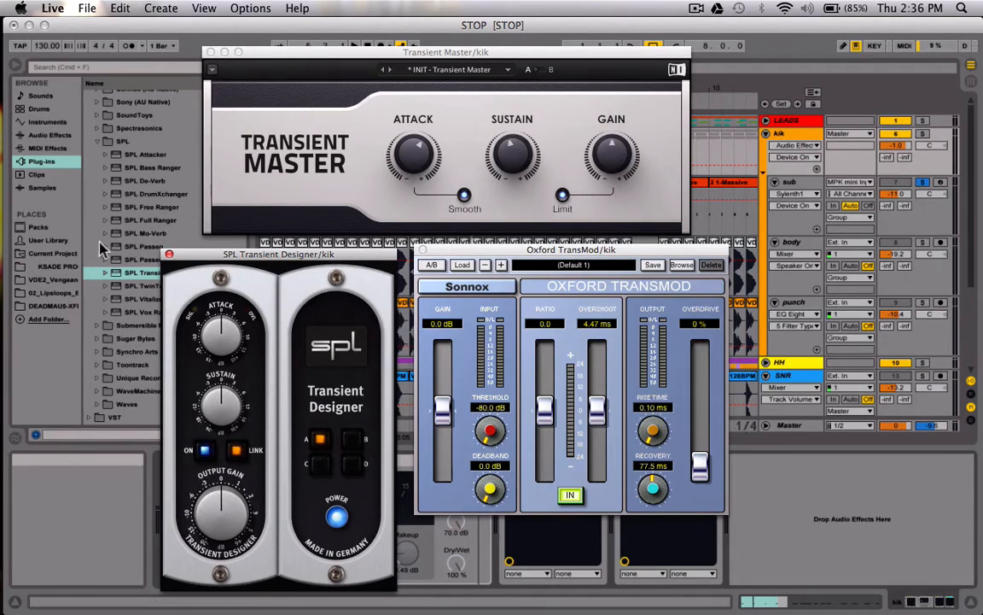
- Raise the SPL Transient Designer's Attack and lower its Sustain, then switch to preset slot B and close the editor
{"action": "mouse_move", "coordinate": [412, 159]}
{"action": "left_click_drag", "start_coordinate": [229, 340], "coordinate": [220, 310]}
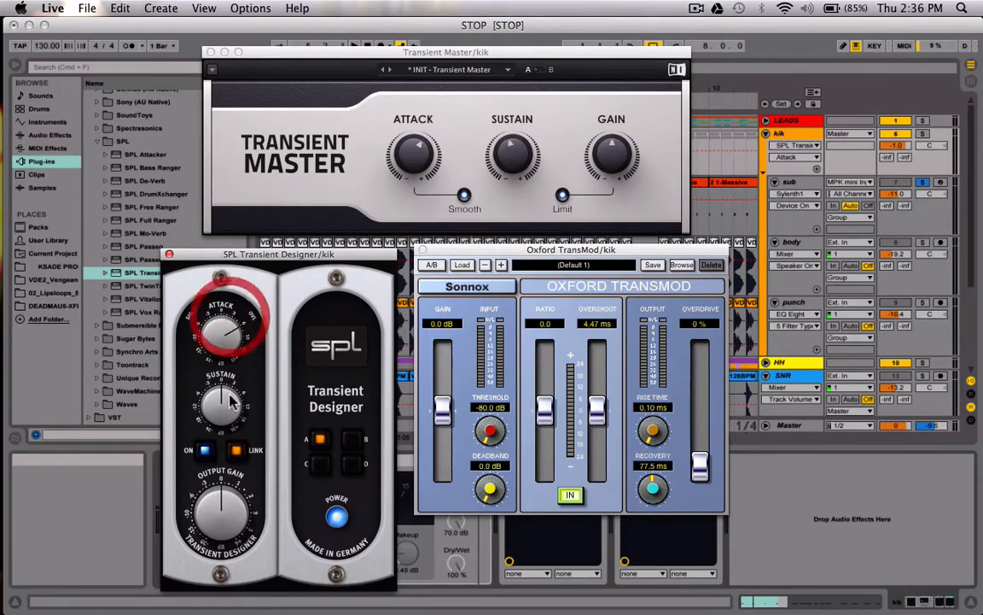
{"action": "left_click_drag", "start_coordinate": [228, 411], "coordinate": [232, 415]}
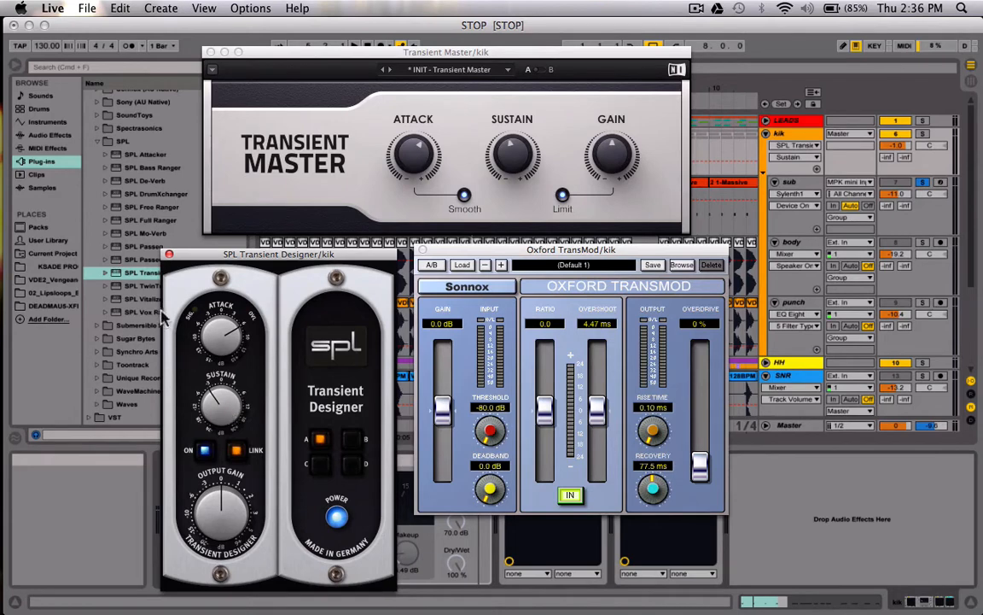
{"action": "left_click", "coordinate": [351, 439]}
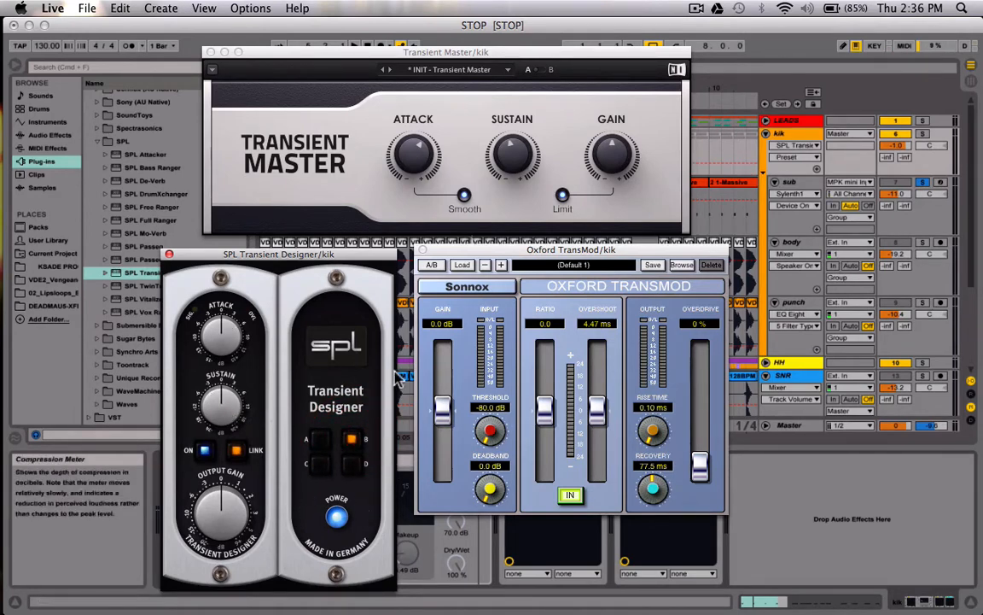
{"action": "mouse_move", "coordinate": [333, 52]}
{"action": "left_mouse_down"}
{"action": "mouse_move", "coordinate": [439, 9]}
{"action": "mouse_move", "coordinate": [347, 42]}
{"action": "left_mouse_up"}
{"action": "left_click", "coordinate": [168, 254]}
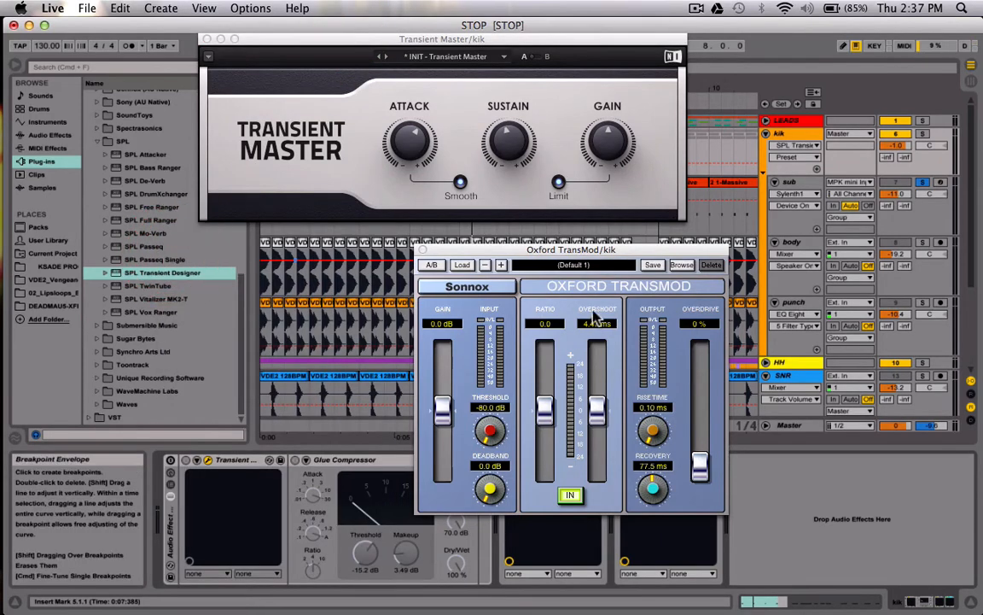
- Set Oxford TransMod's Ratio to +0.47 and Overshoot to 1.74 ms, then close its editor
{"action": "left_click_drag", "start_coordinate": [512, 250], "coordinate": [456, 249]}
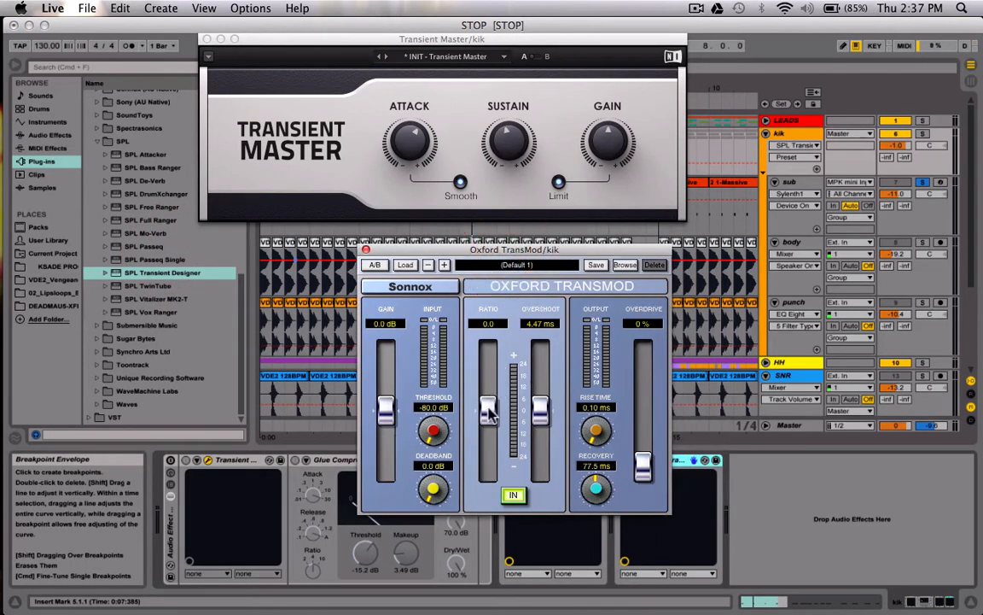
{"action": "left_click_drag", "start_coordinate": [489, 408], "coordinate": [539, 417]}
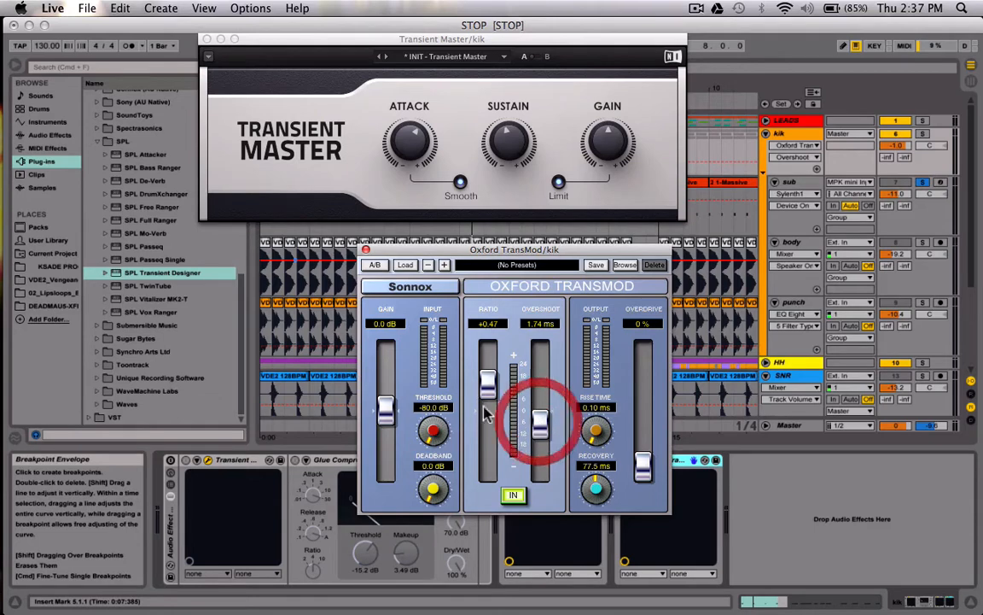
{"action": "left_click", "coordinate": [365, 249]}
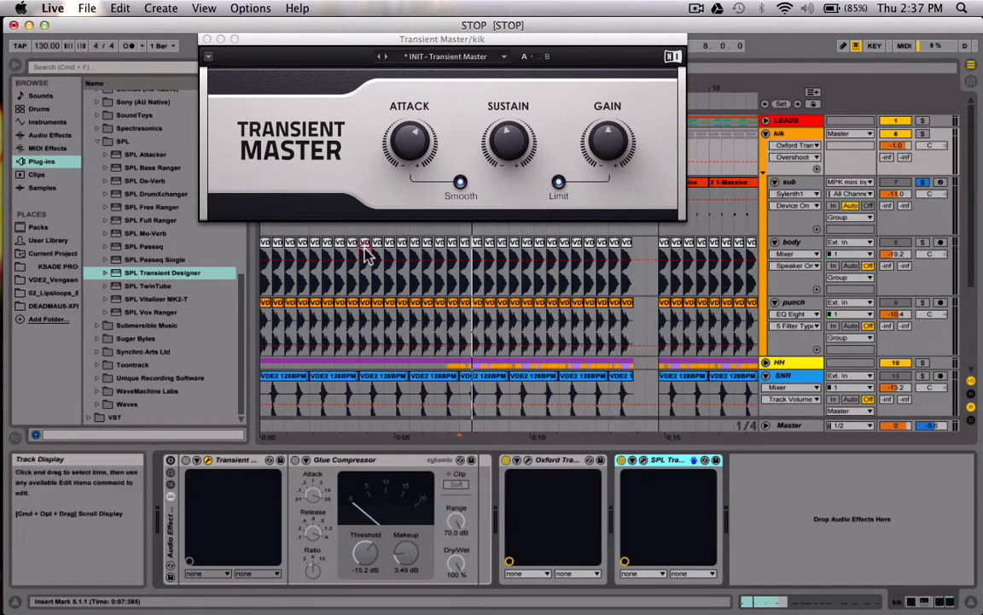
- Delete Oxford TransMod and SPL Transient Designer from the kik group's chain, leaving the Transient Master editor open
{"action": "left_click", "coordinate": [562, 465]}
{"action": "left_click", "coordinate": [683, 465]}
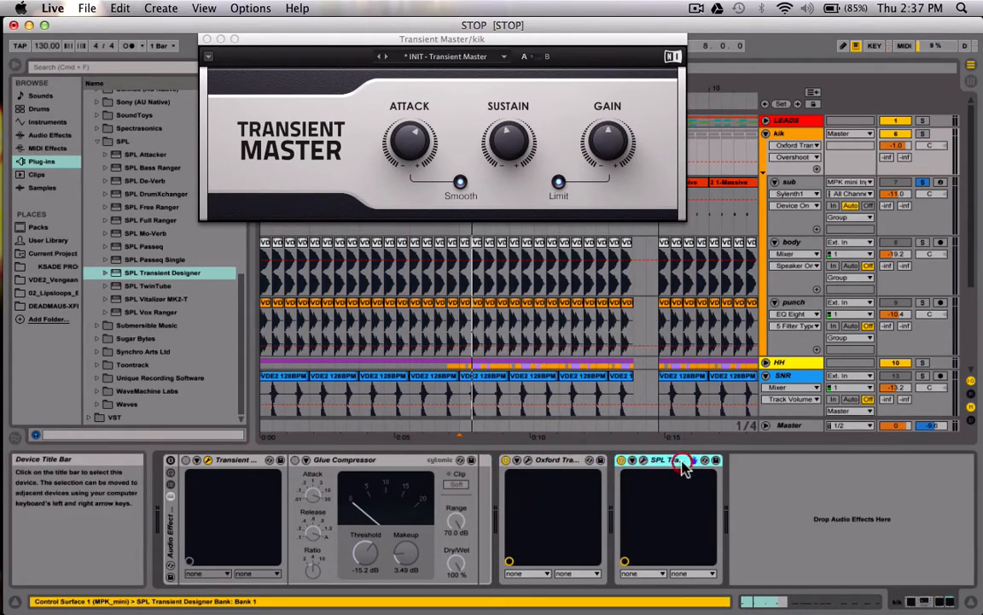
{"action": "left_click", "coordinate": [560, 462]}
{"action": "key", "text": "Delete"}
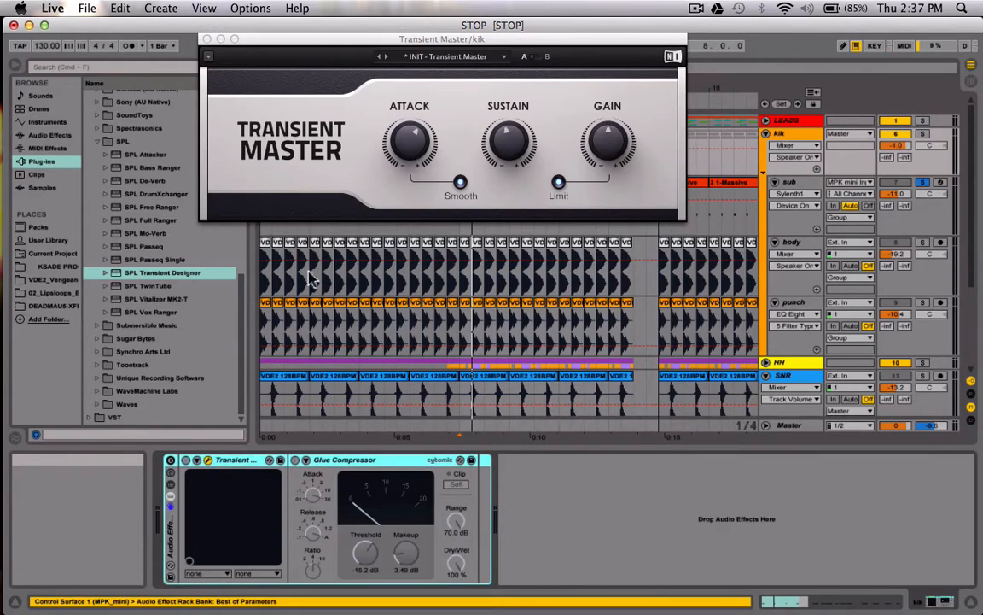
{"action": "left_click", "coordinate": [206, 39]}
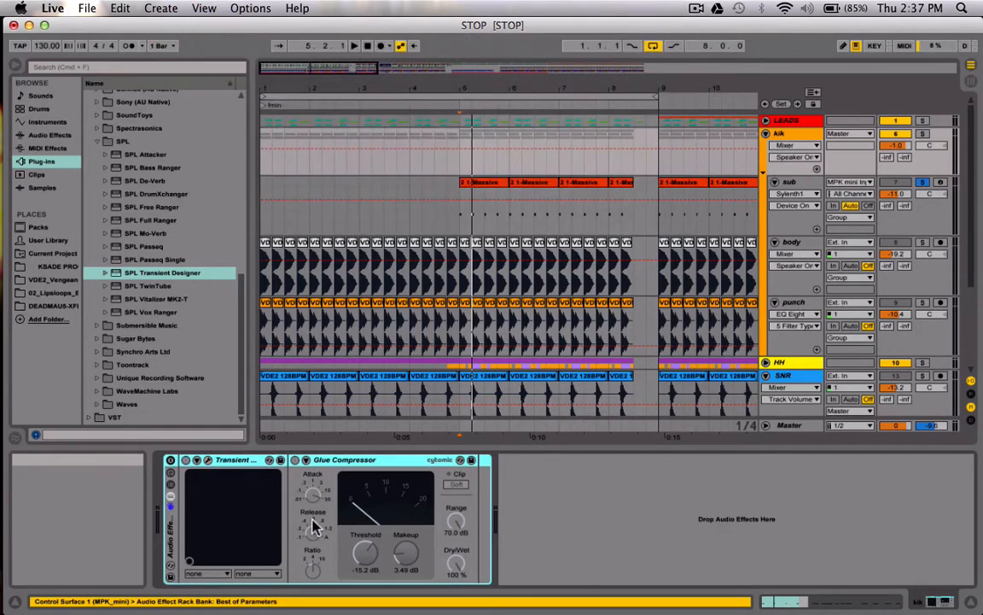
{"action": "left_click", "coordinate": [207, 459]}
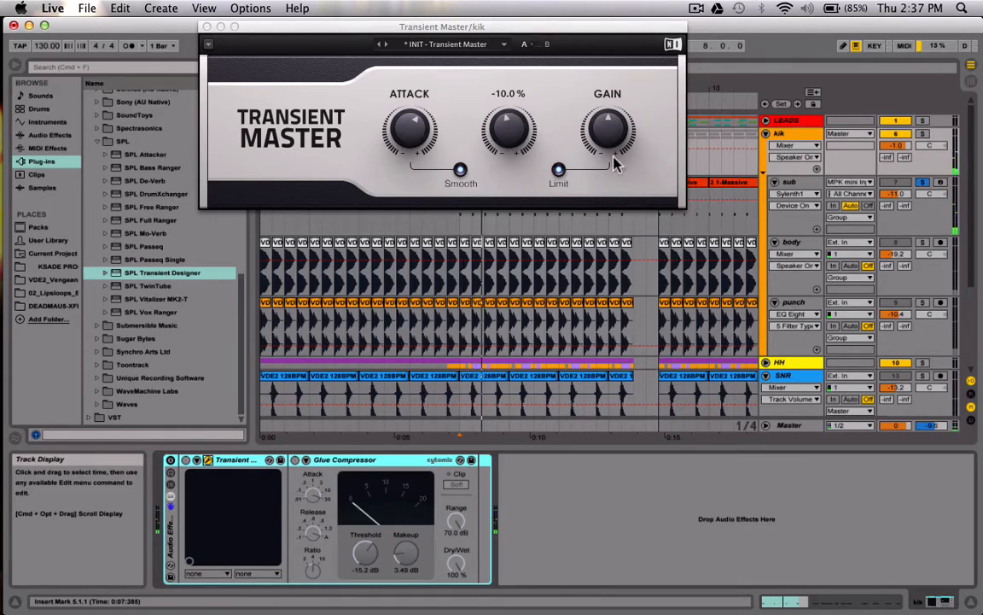
- Solo the kik group and switch on its effect rack with only Transient Master active, bypassing the Glue Compressor
{"action": "left_click", "coordinate": [922, 133]}
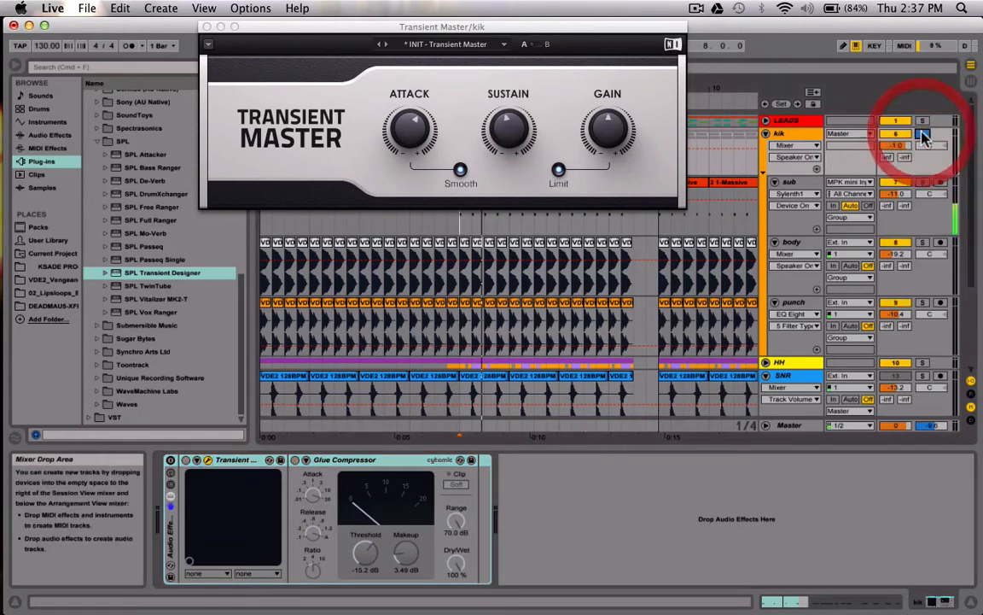
{"action": "left_click", "coordinate": [804, 141]}
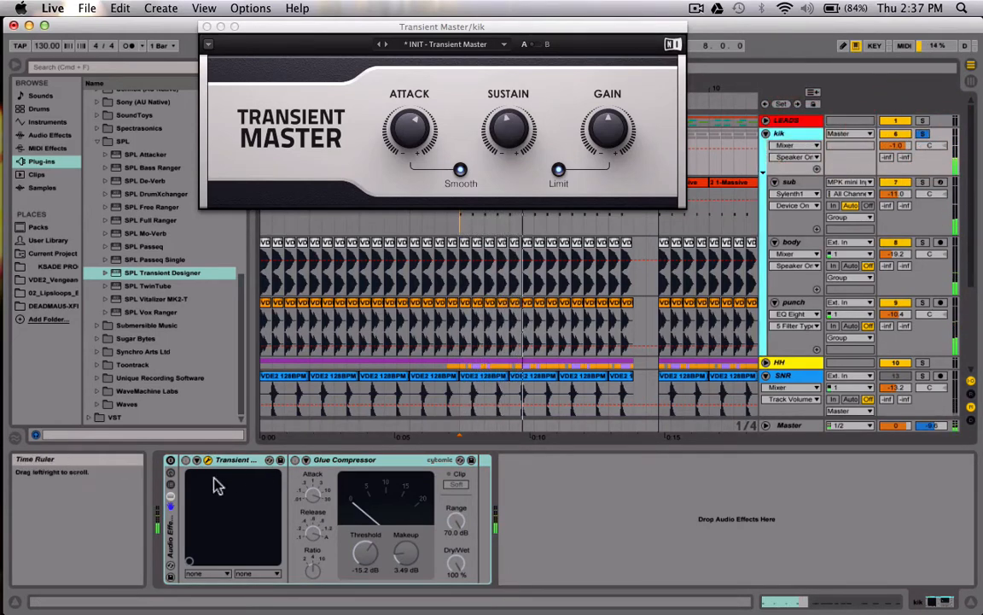
{"action": "left_click", "coordinate": [172, 465]}
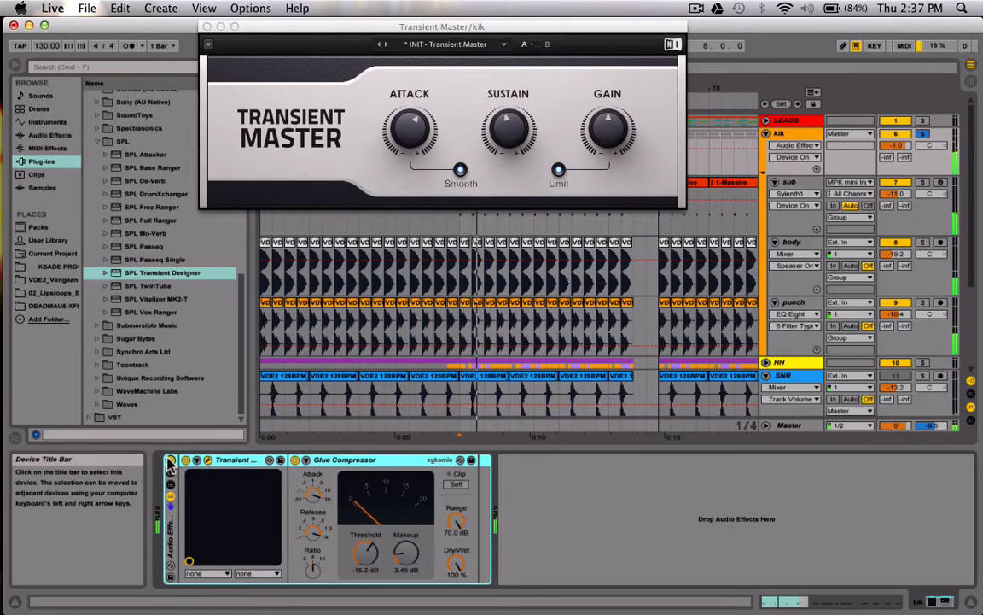
{"action": "left_click", "coordinate": [295, 460]}
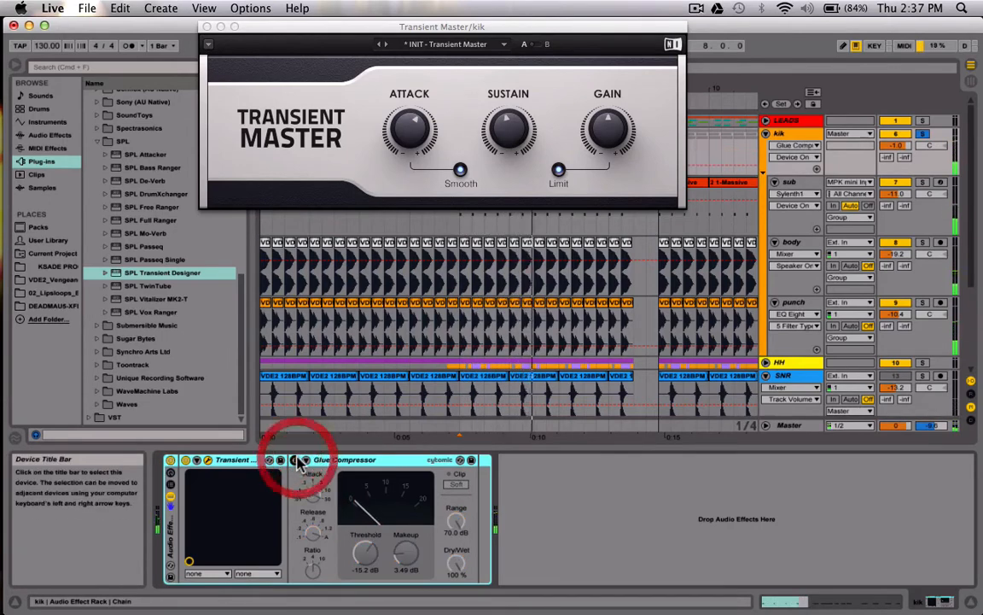
{"action": "left_click", "coordinate": [185, 461]}
{"action": "left_click", "coordinate": [186, 461]}
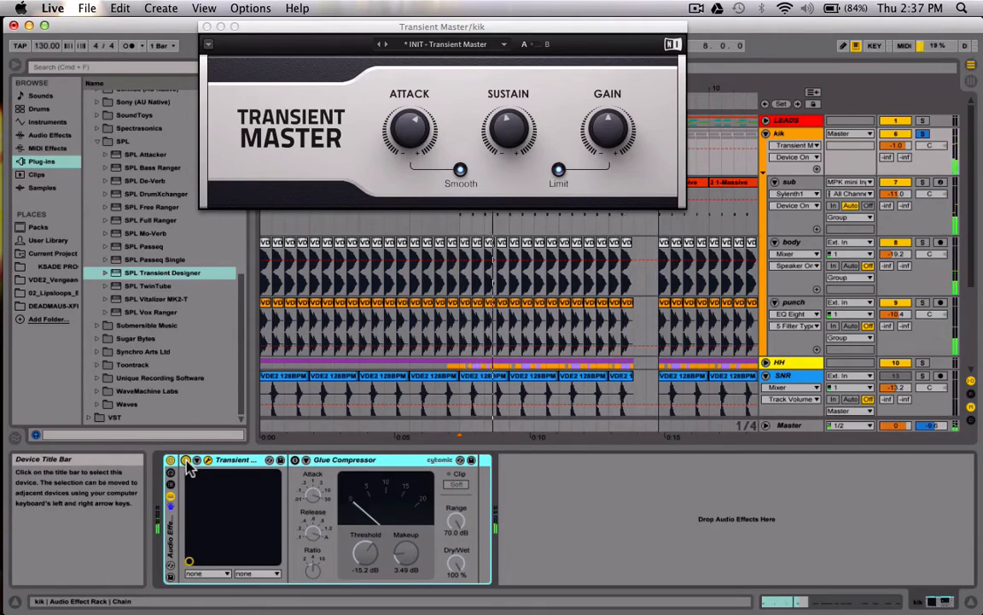
- Audition Transient Master's Attack at 55% and at lower amounts, then return it to its starting level
{"action": "mouse_move", "coordinate": [411, 126]}
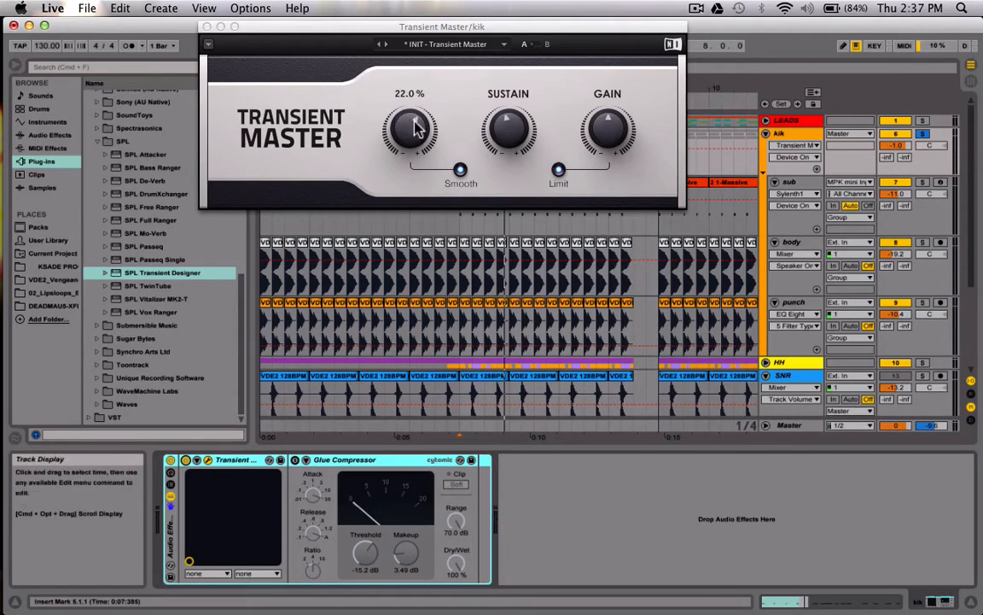
{"action": "left_click", "coordinate": [413, 127]}
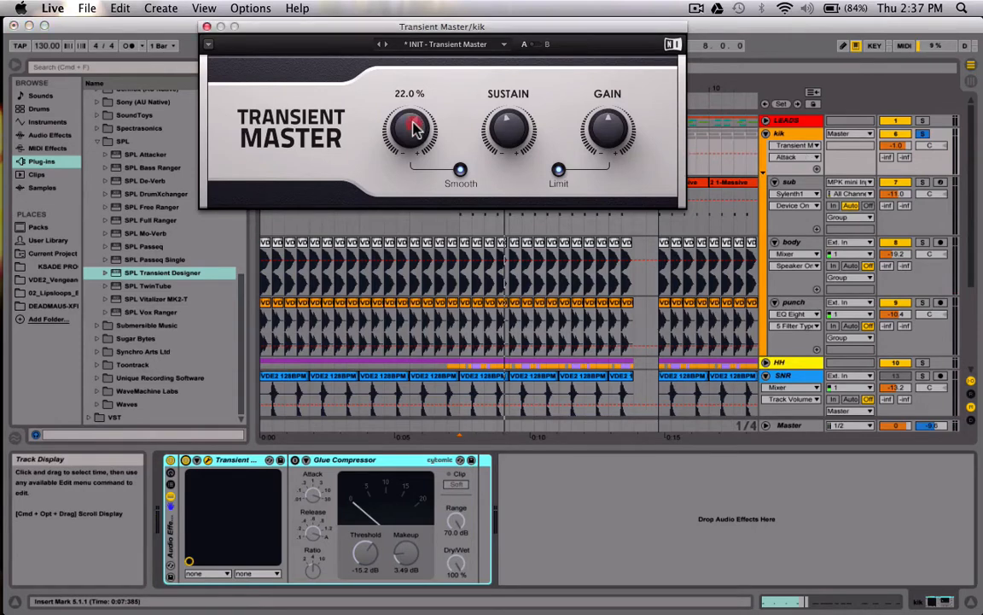
{"action": "left_click_drag", "start_coordinate": [413, 126], "coordinate": [417, 70]}
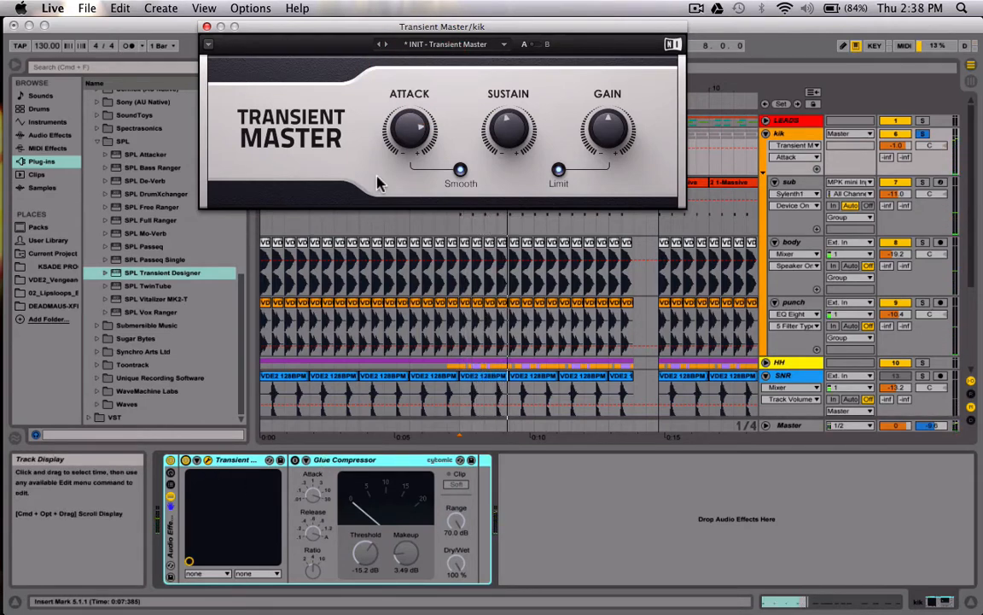
{"action": "mouse_move", "coordinate": [413, 141]}
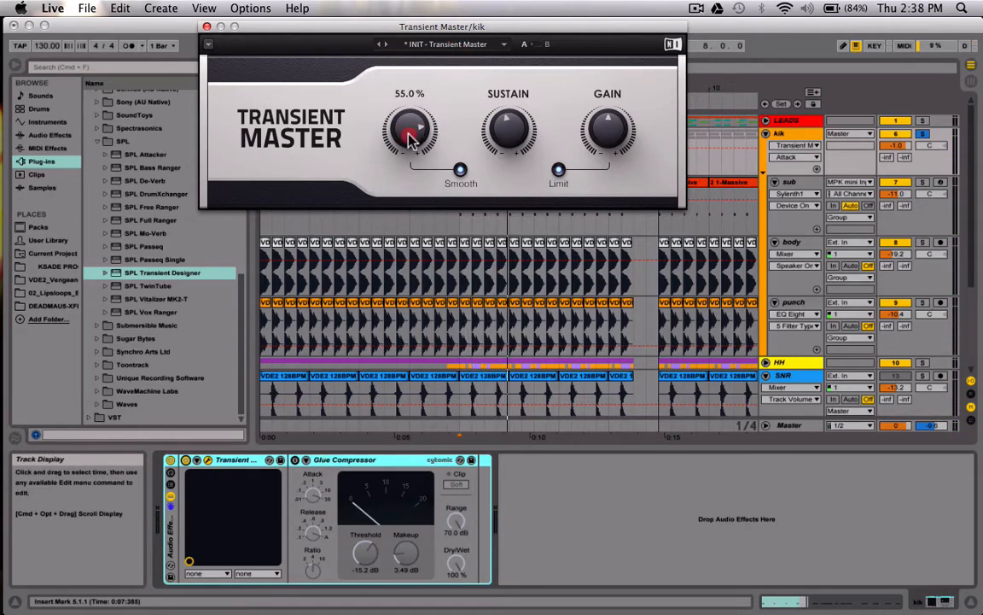
{"action": "left_click_drag", "start_coordinate": [412, 122], "coordinate": [407, 188]}
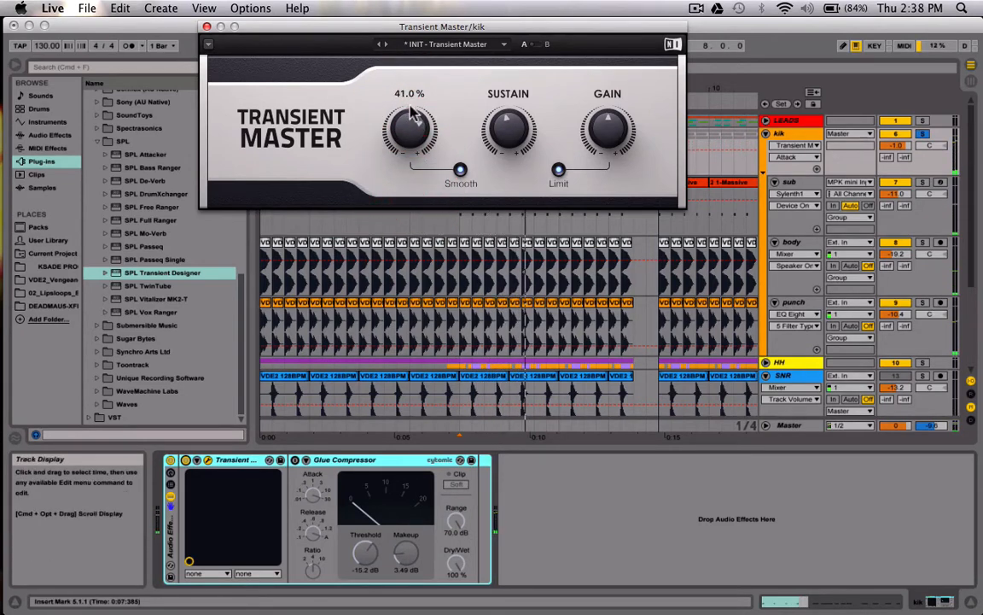
{"action": "mouse_move", "coordinate": [412, 123]}
{"action": "left_mouse_down"}
{"action": "mouse_move", "coordinate": [415, 147]}
{"action": "mouse_move", "coordinate": [416, 134]}
{"action": "left_mouse_up"}
- Audition Transient Master's Sustain at 45% and 83% during playback and at lower amounts, then return it to -10.0%
{"action": "mouse_move", "coordinate": [508, 133]}
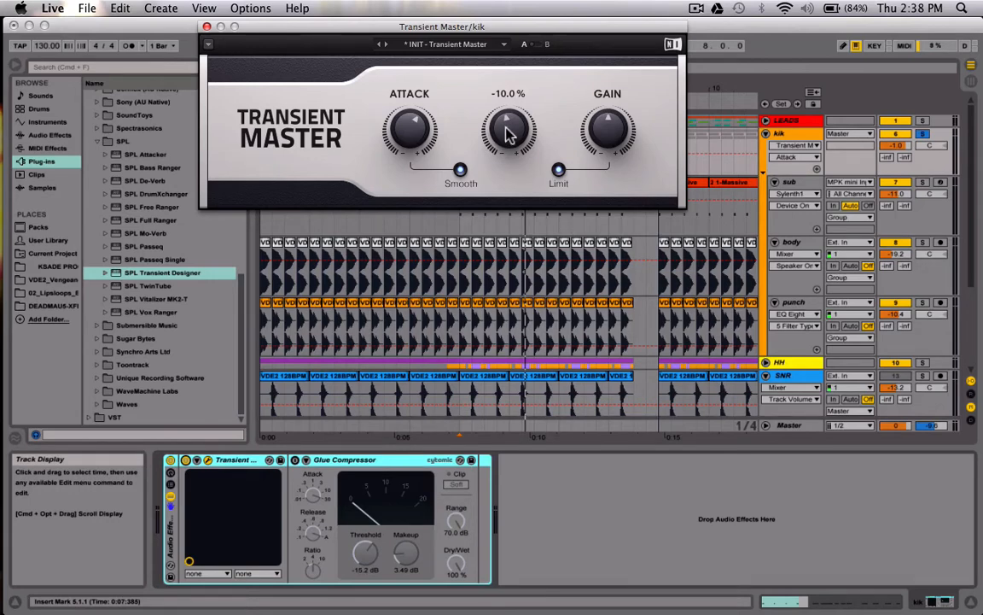
{"action": "left_click_drag", "start_coordinate": [509, 132], "coordinate": [520, 44]}
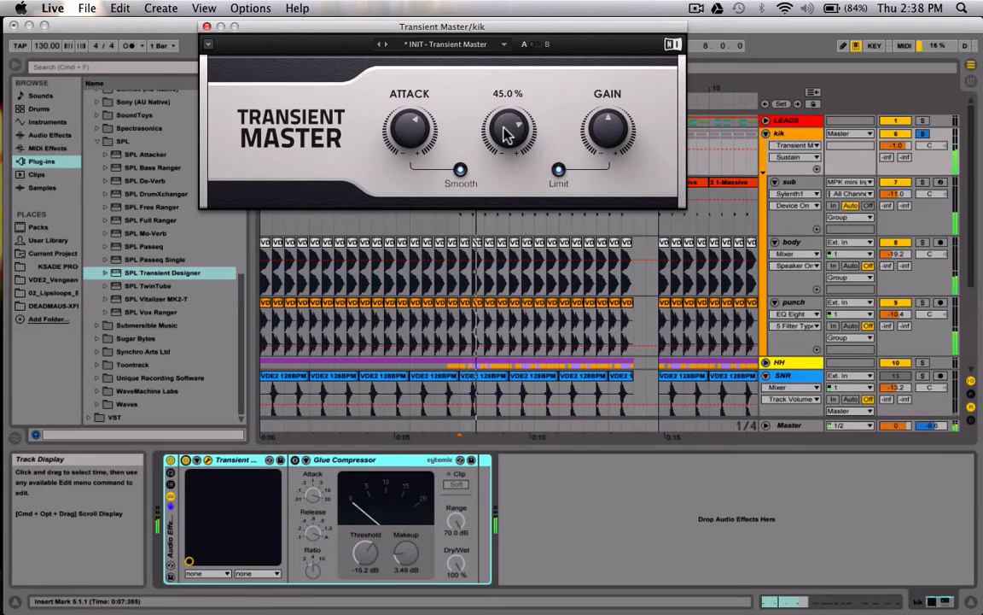
{"action": "left_click_drag", "start_coordinate": [505, 127], "coordinate": [507, 70]}
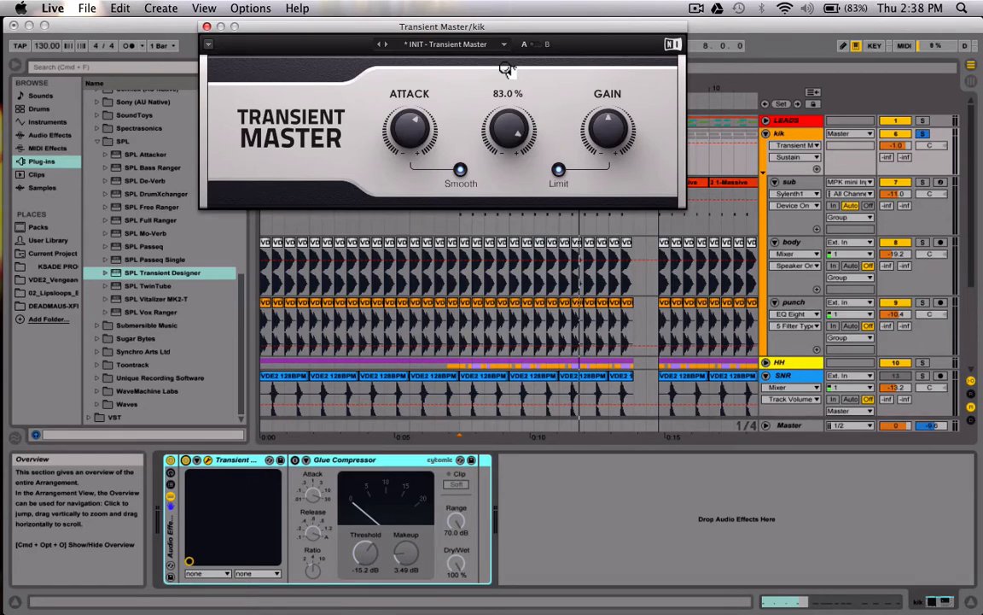
{"action": "key", "text": "space"}
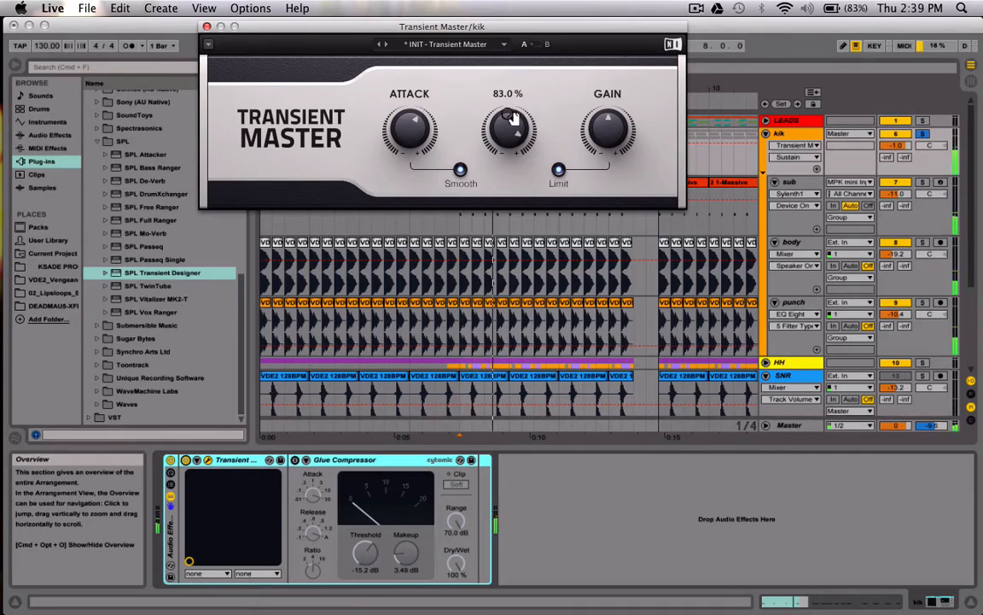
{"action": "left_click_drag", "start_coordinate": [513, 118], "coordinate": [511, 287]}
{"action": "mouse_move", "coordinate": [514, 125]}
{"action": "left_mouse_down"}
{"action": "mouse_move", "coordinate": [529, 124]}
{"action": "mouse_move", "coordinate": [518, 123]}
{"action": "left_mouse_up"}
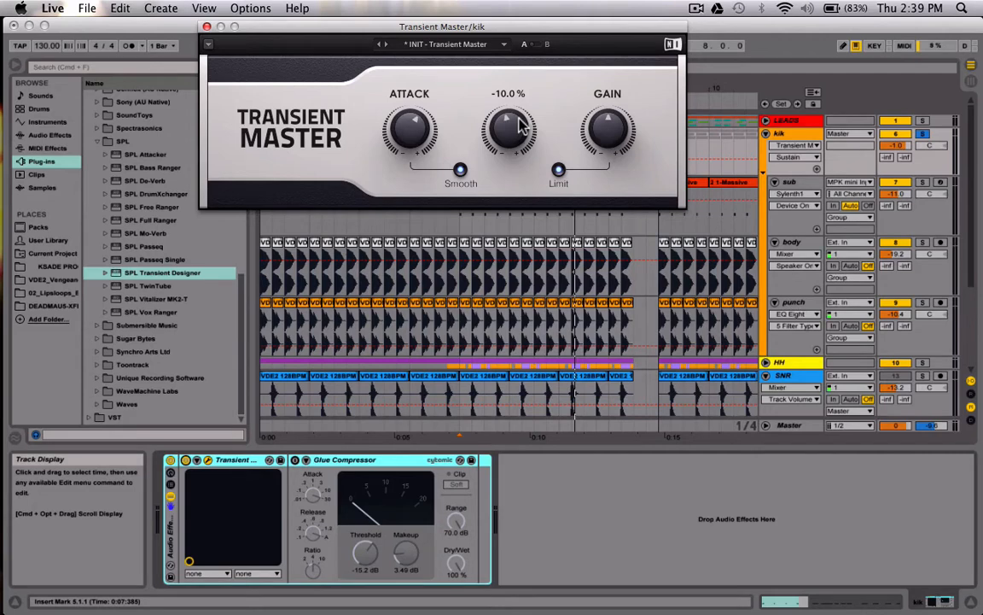
- Close the Transient Master editor and reactivate the Glue Compressor on the kik group
{"action": "left_click", "coordinate": [207, 27]}
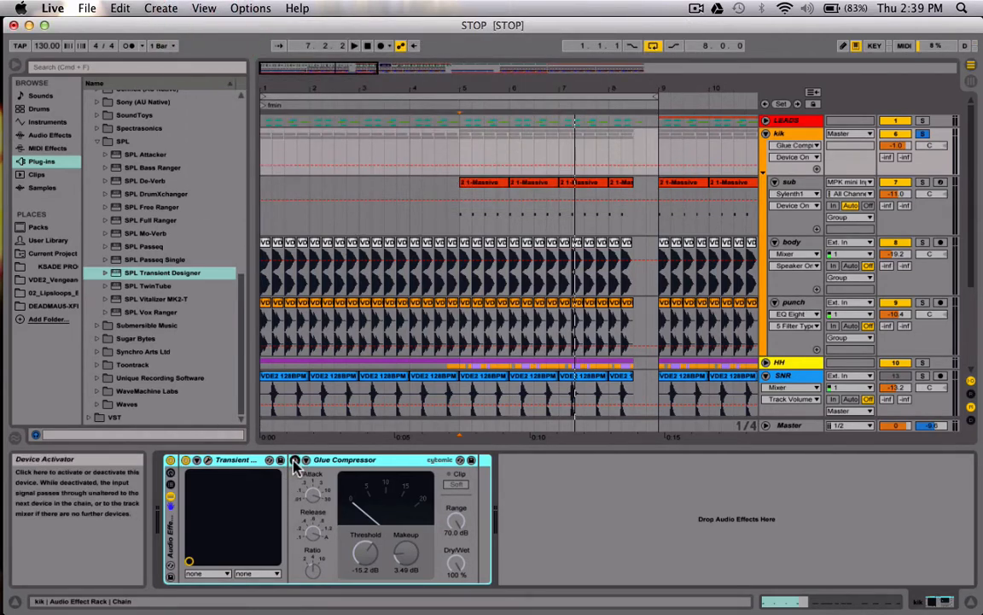
{"action": "left_click", "coordinate": [388, 476]}
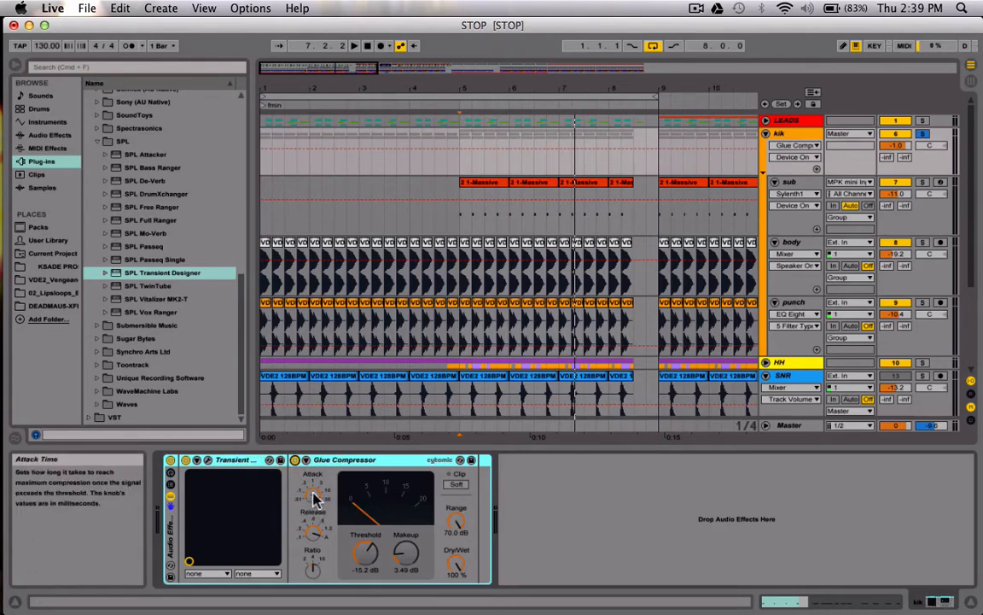
{"action": "left_click", "coordinate": [350, 460]}
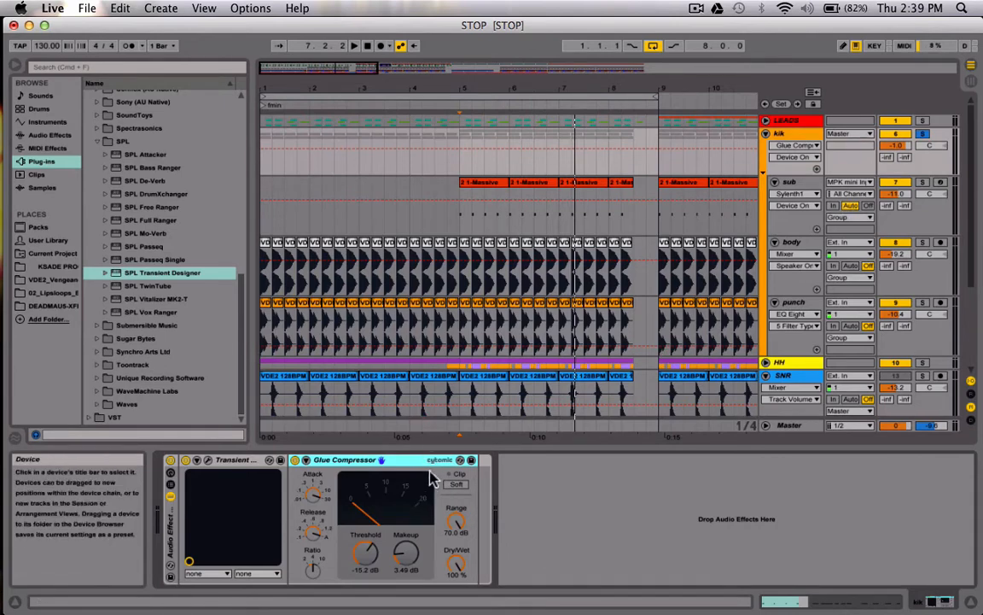
{"action": "left_click", "coordinate": [795, 135]}
{"action": "left_click", "coordinate": [799, 134]}
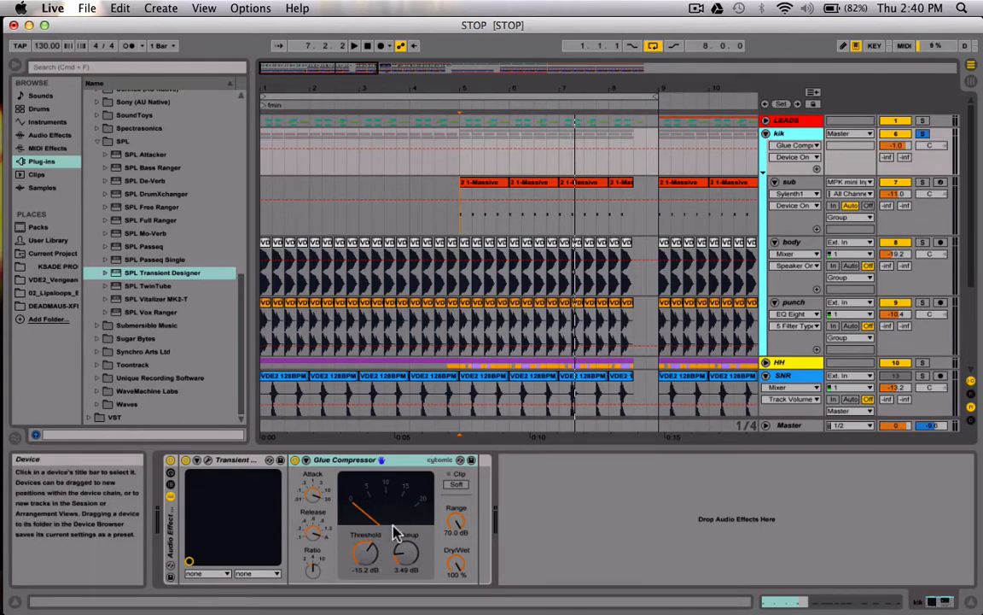
- Set the Glue Compressor's Makeup to 2.22 dB while playing the kick, comparing the sound with the compressor bypassed
{"action": "key", "text": "space"}
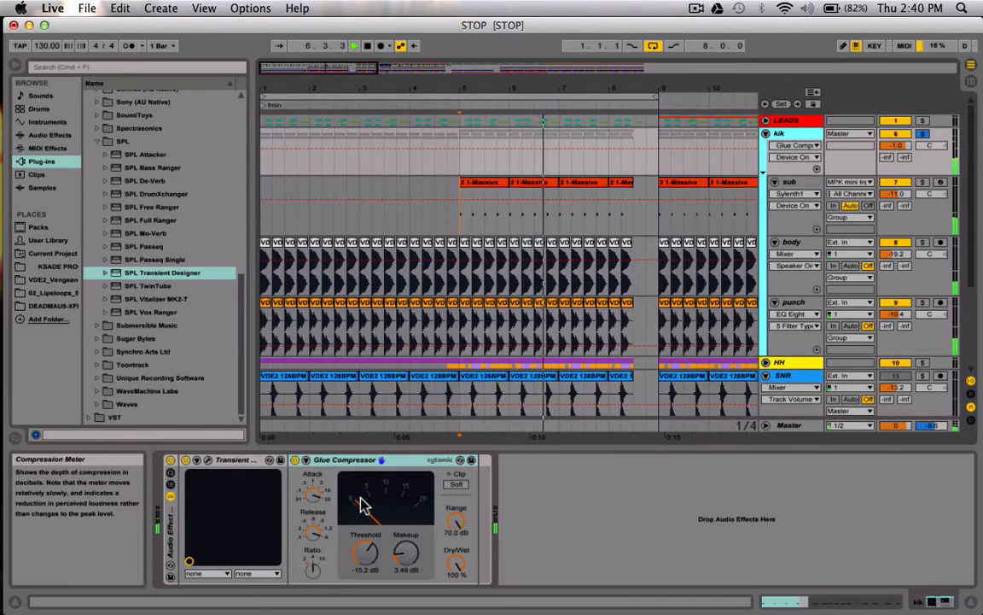
{"action": "key", "text": "space"}
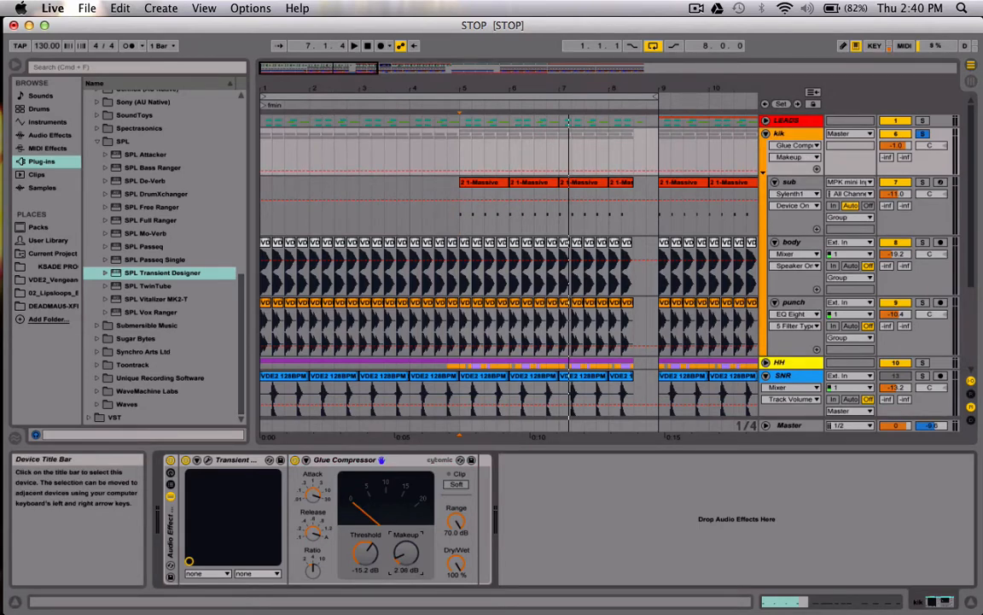
{"action": "key", "text": "space"}
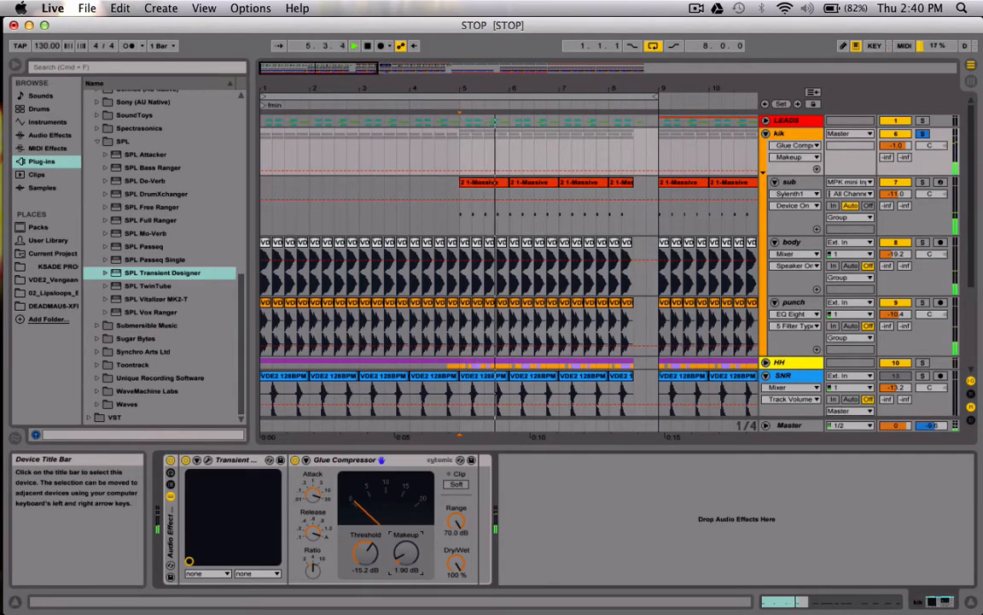
{"action": "left_click", "coordinate": [294, 461]}
{"action": "key", "text": "space"}
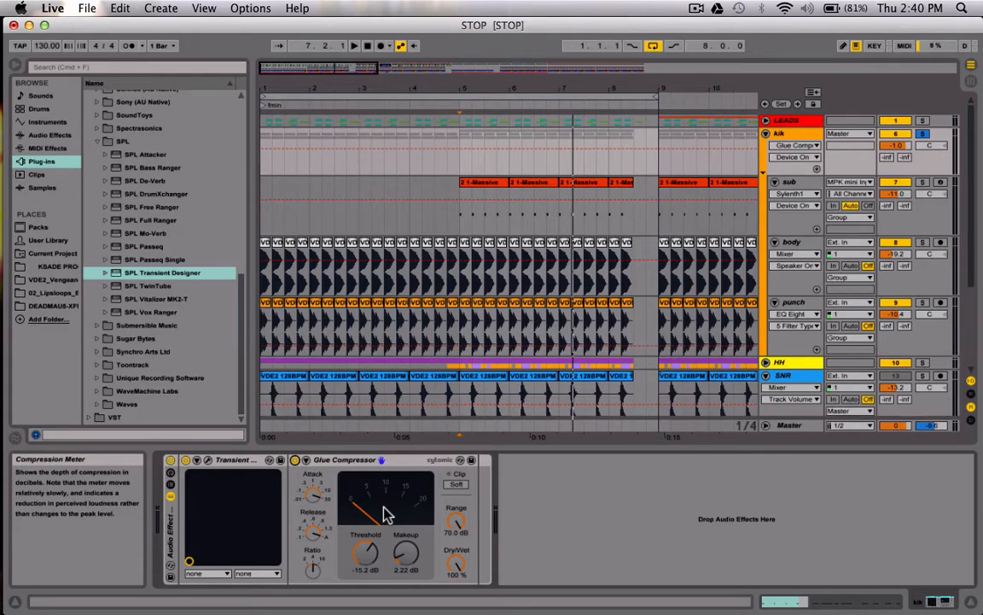
{"action": "left_click", "coordinate": [324, 462]}
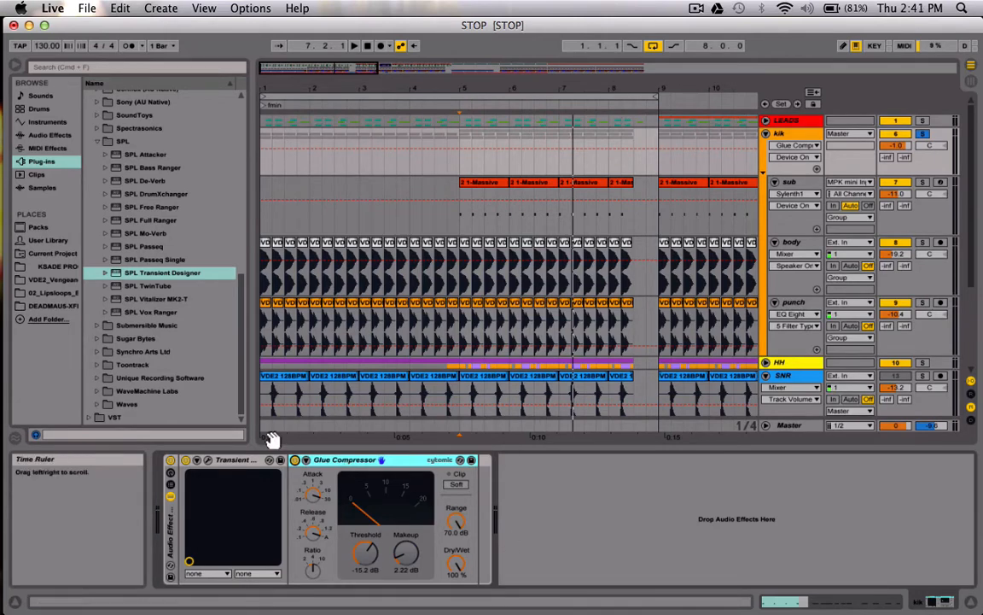
- Solo the sub track inside the kik group and play it back to hear the sub layer alone
{"action": "left_click", "coordinate": [802, 135]}
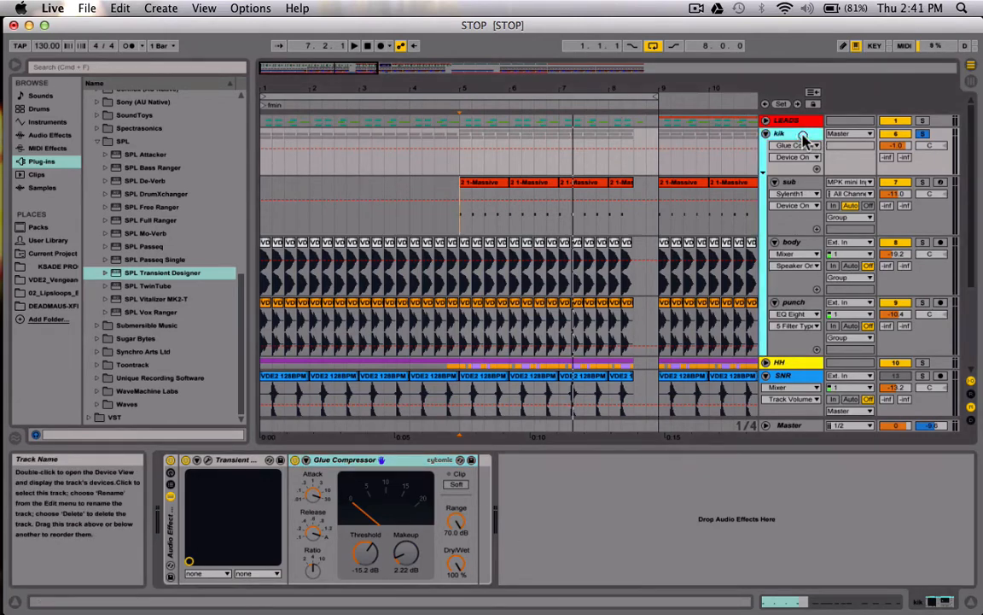
{"action": "left_click", "coordinate": [807, 183]}
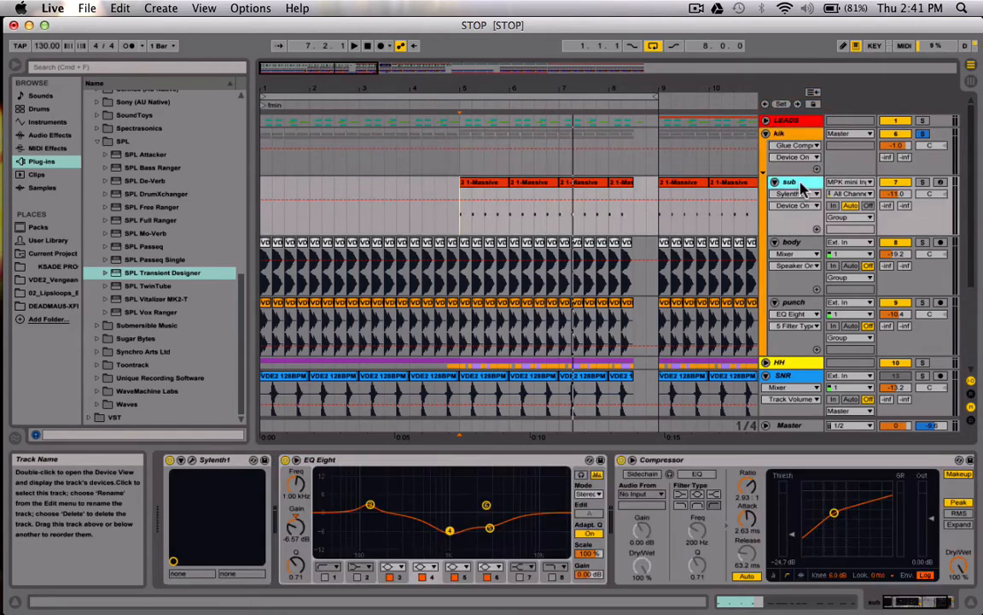
{"action": "left_click", "coordinate": [923, 183]}
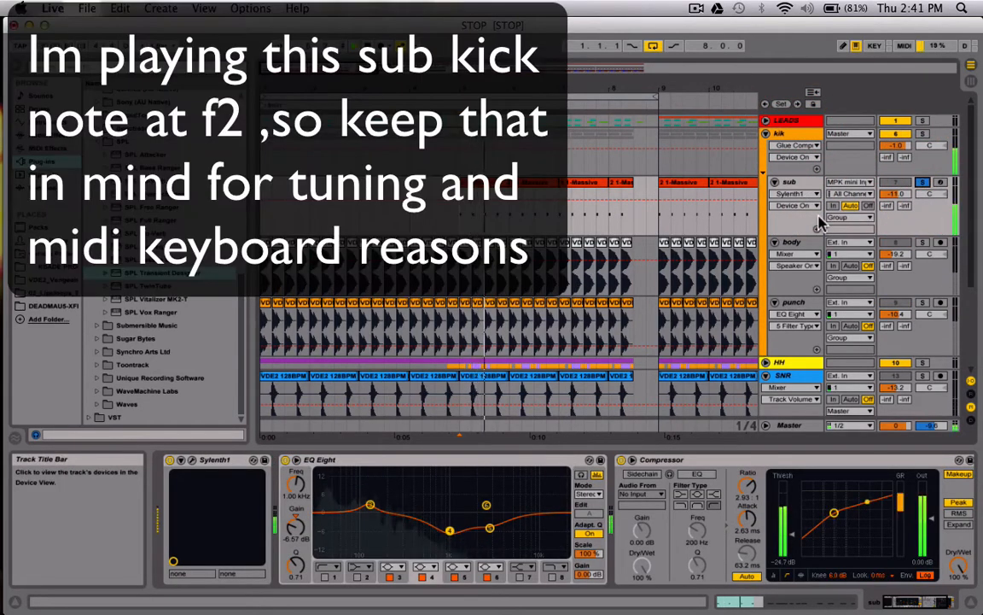
{"action": "left_click", "coordinate": [812, 145]}
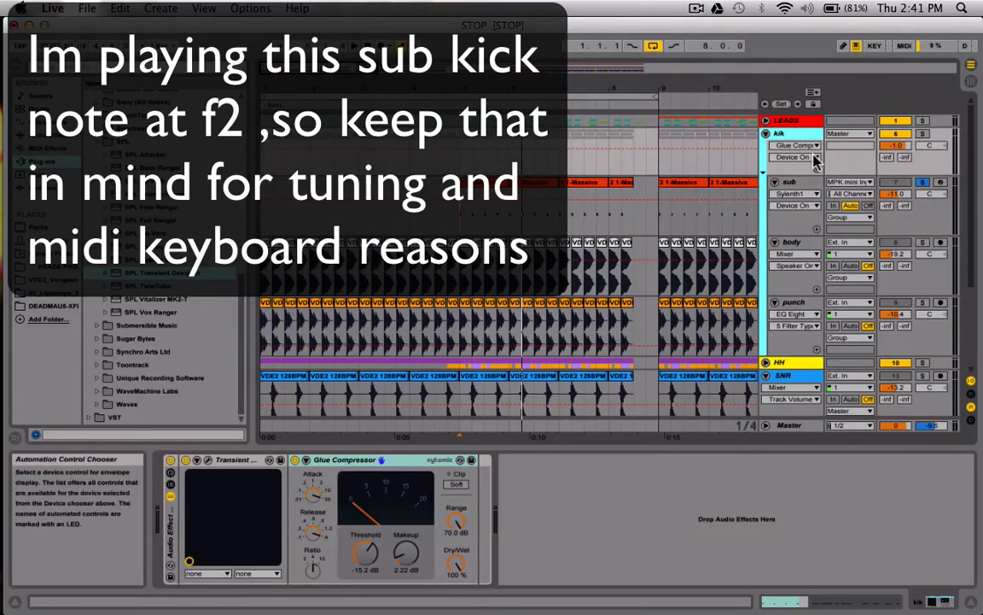
- Open the Sylenth1 editor on the sub track and move its window to the centre of the screen
{"action": "left_click", "coordinate": [801, 184]}
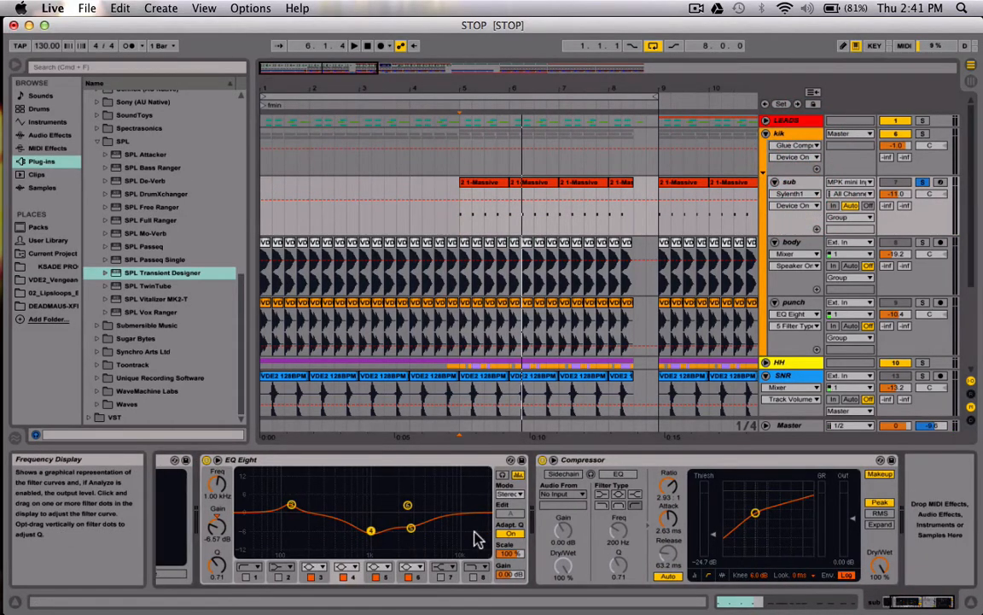
{"action": "left_click", "coordinate": [187, 458]}
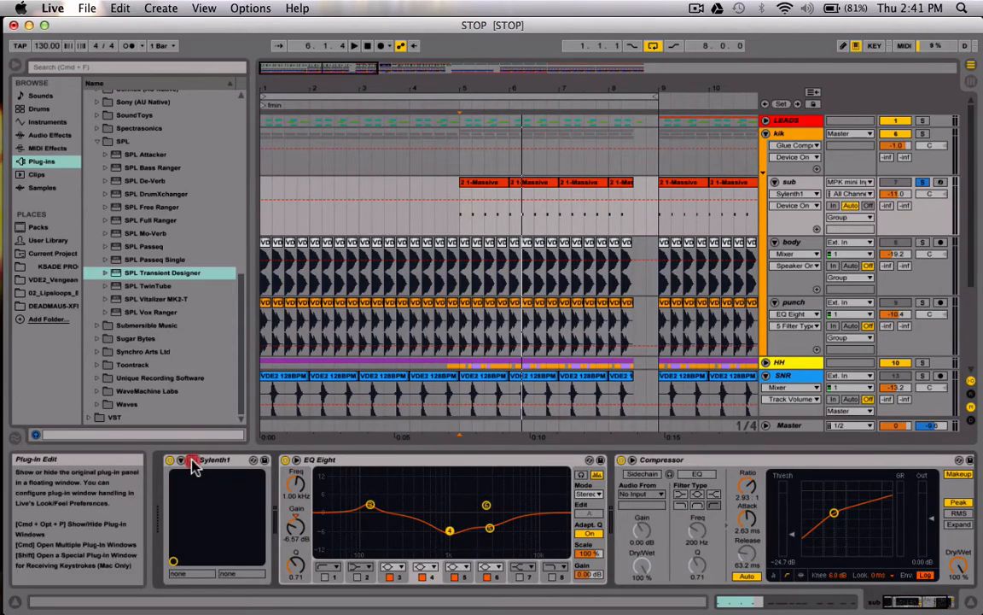
{"action": "left_click_drag", "start_coordinate": [329, 66], "coordinate": [413, 84]}
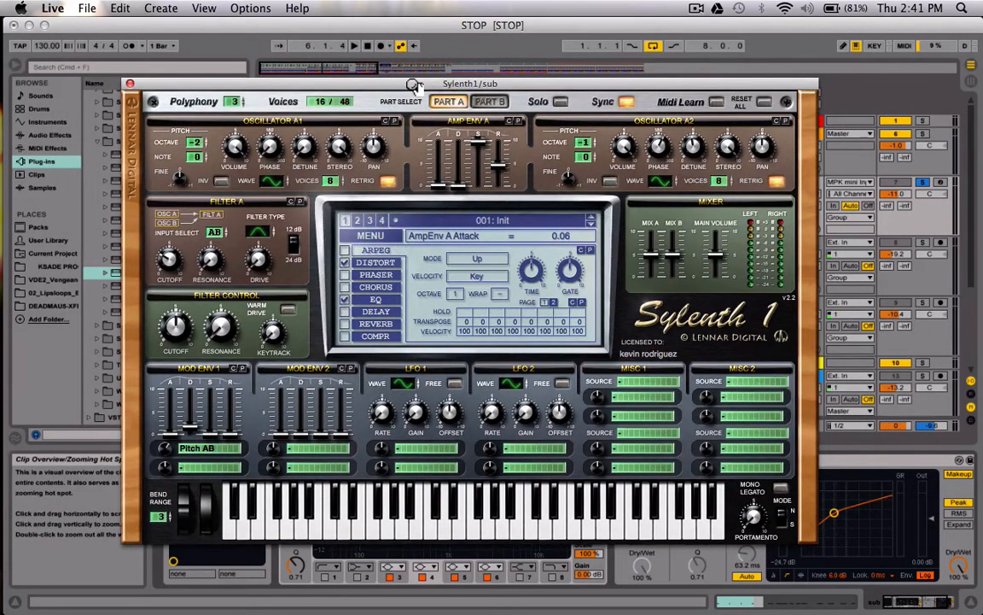
- Compare Part A and Part B of the Sylenth1 patch, and view the preset commands without choosing one
{"action": "left_click", "coordinate": [487, 103]}
{"action": "left_click", "coordinate": [449, 102]}
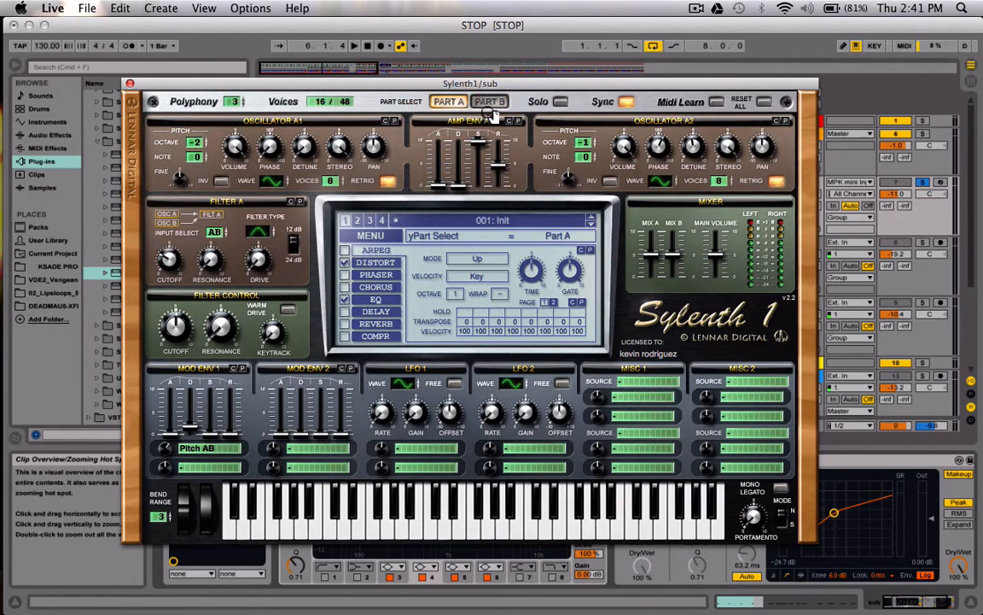
{"action": "left_click", "coordinate": [492, 104]}
{"action": "left_click", "coordinate": [450, 104]}
{"action": "left_click", "coordinate": [374, 240]}
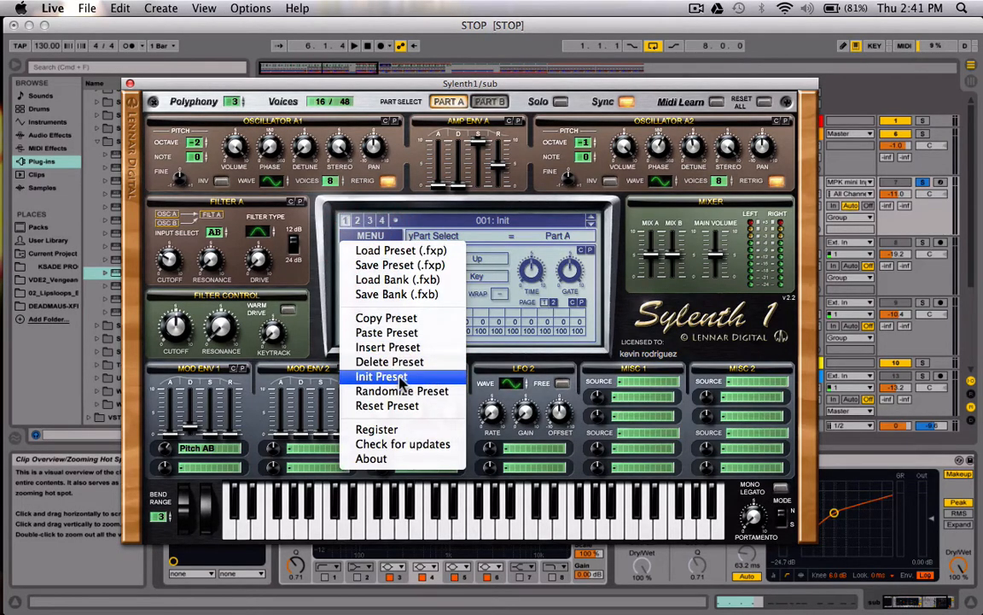
{"action": "left_click", "coordinate": [247, 195]}
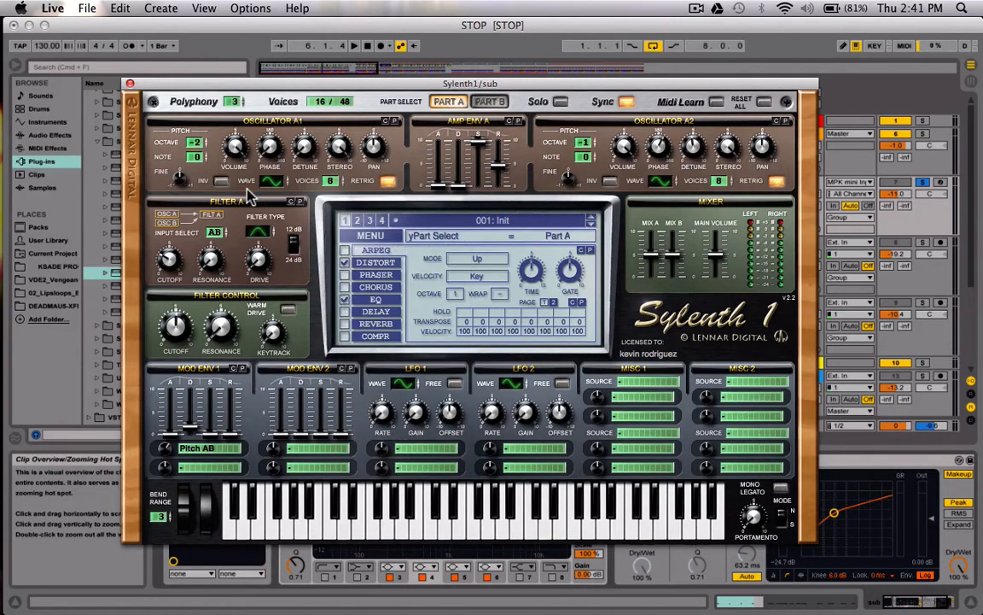
- Review Oscillator A1's pitch, waveform and voice settings, and check Amp Env A's decay and release values
{"action": "left_click_drag", "start_coordinate": [196, 143], "coordinate": [197, 150]}
{"action": "left_click", "coordinate": [273, 182]}
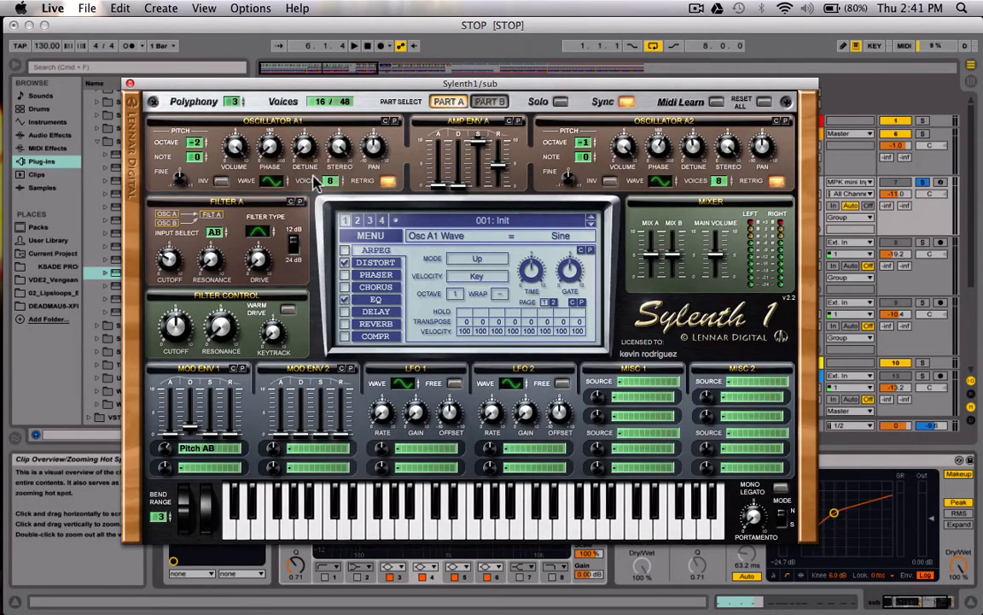
{"action": "left_click_drag", "start_coordinate": [330, 181], "coordinate": [334, 179]}
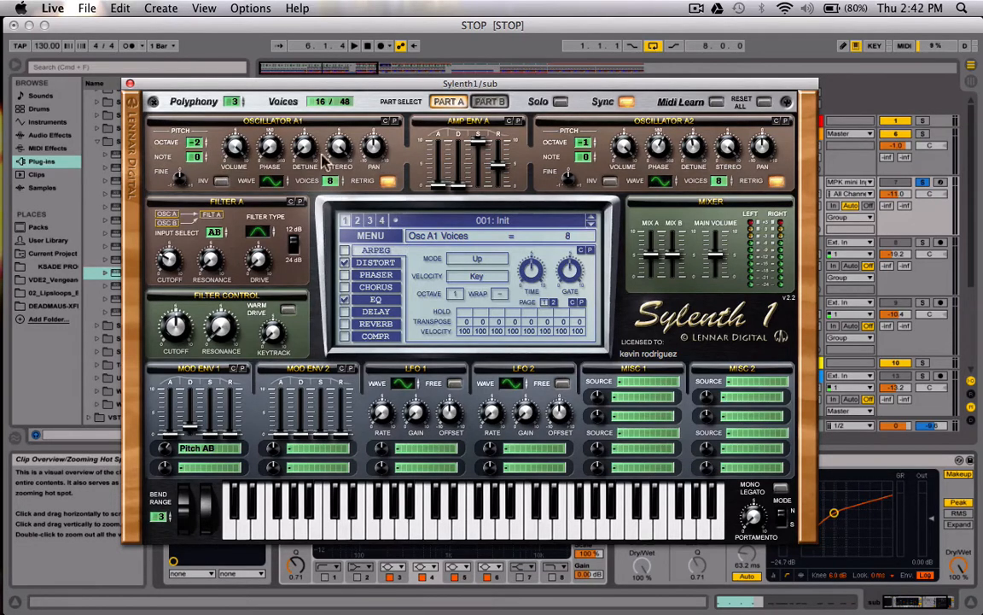
{"action": "left_click_drag", "start_coordinate": [190, 147], "coordinate": [196, 143]}
{"action": "left_click", "coordinate": [458, 188]}
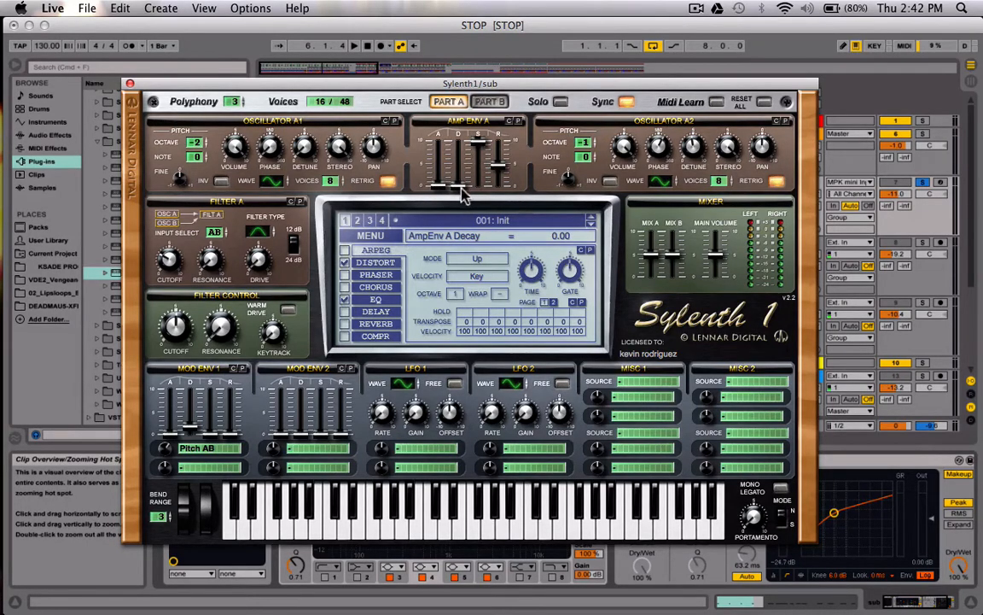
{"action": "left_click", "coordinate": [502, 170]}
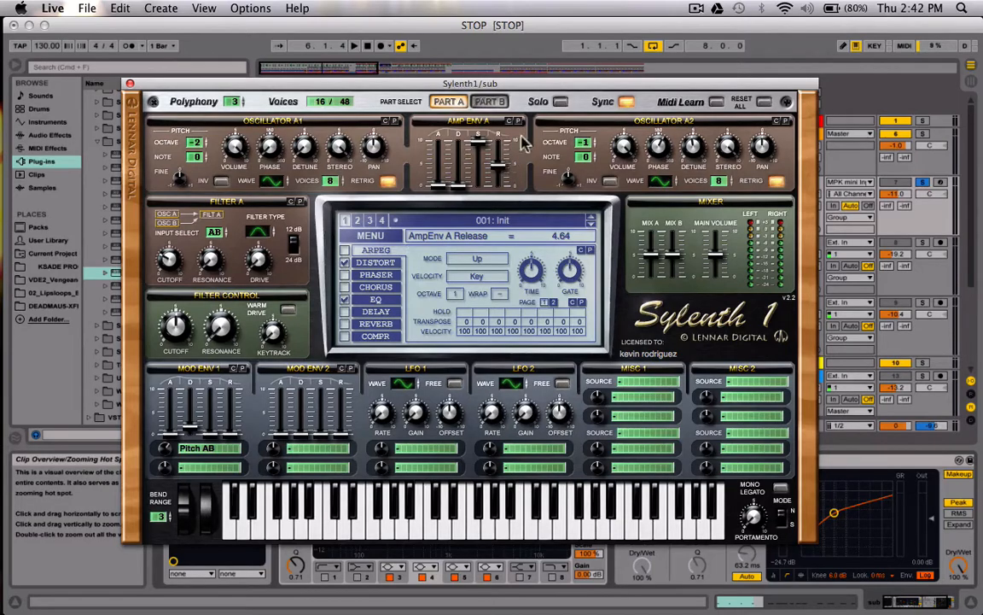
- Move the Sylenth1 window slightly lower and examine Oscillator A2's waveform, phase and detune settings
{"action": "left_click_drag", "start_coordinate": [482, 85], "coordinate": [526, 112]}
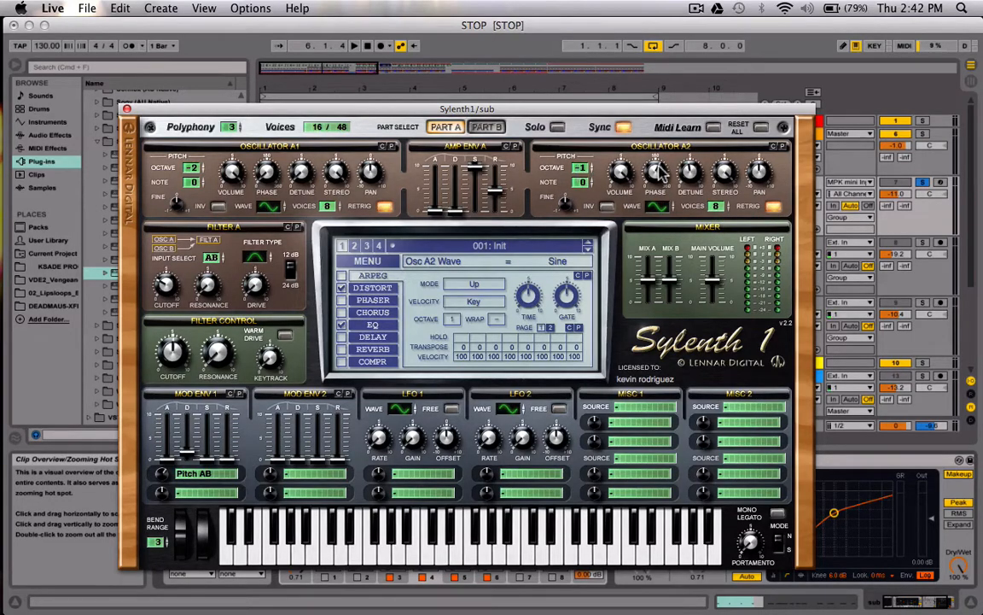
{"action": "mouse_move", "coordinate": [660, 171]}
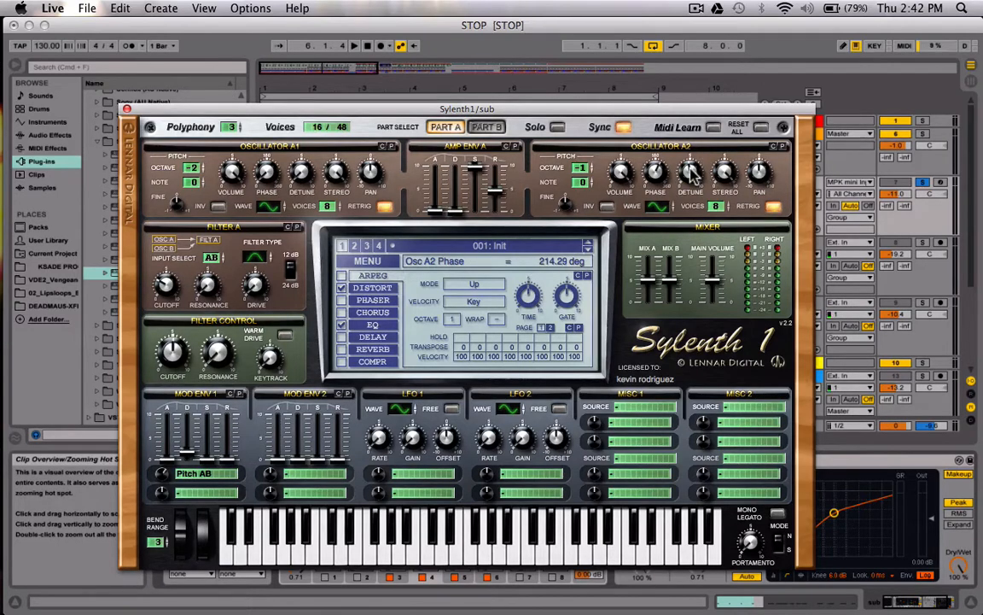
{"action": "mouse_move", "coordinate": [693, 173]}
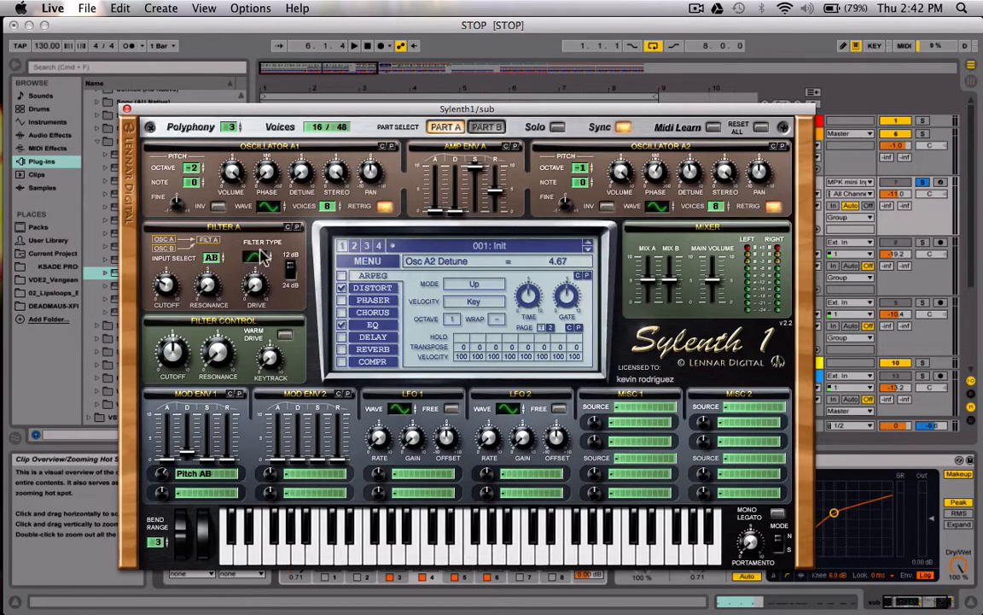
- Read Filter A's type, input selection, cutoff, resonance and drive settings
{"action": "mouse_move", "coordinate": [256, 259]}
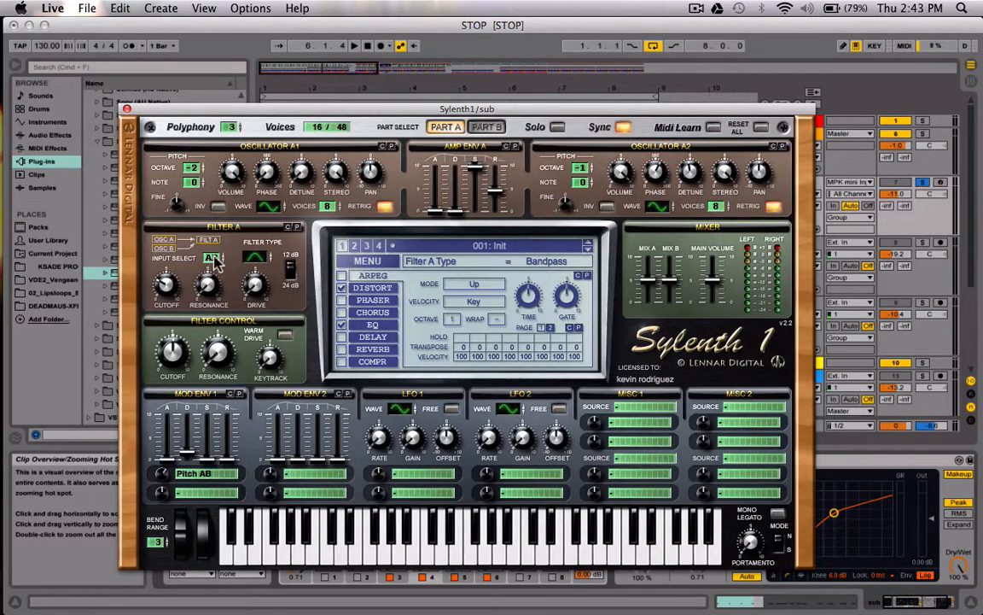
{"action": "mouse_move", "coordinate": [214, 258]}
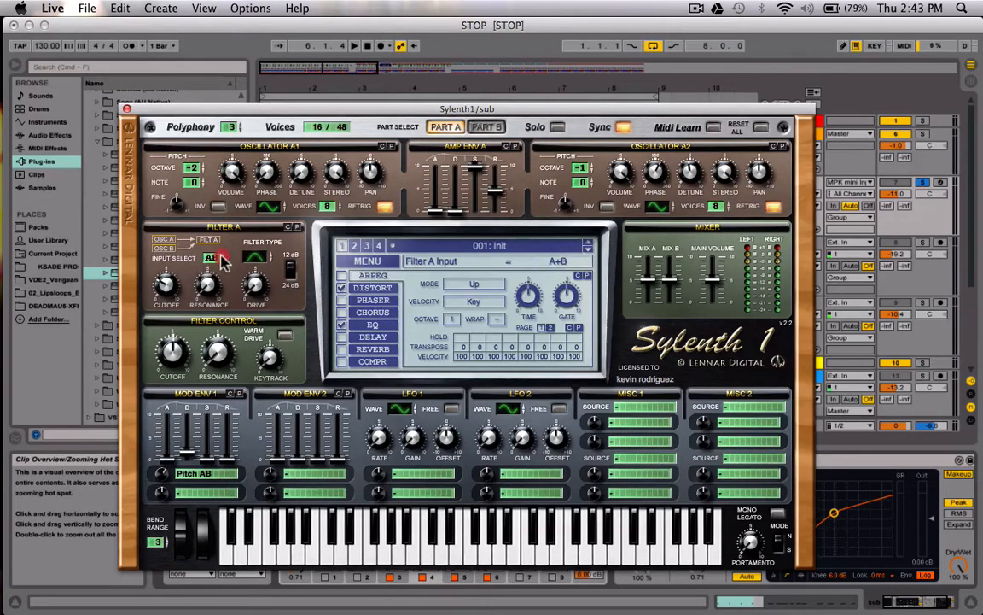
{"action": "mouse_move", "coordinate": [219, 256]}
{"action": "left_mouse_down"}
{"action": "mouse_move", "coordinate": [221, 266]}
{"action": "mouse_move", "coordinate": [219, 256]}
{"action": "left_mouse_up"}
{"action": "left_click", "coordinate": [169, 287]}
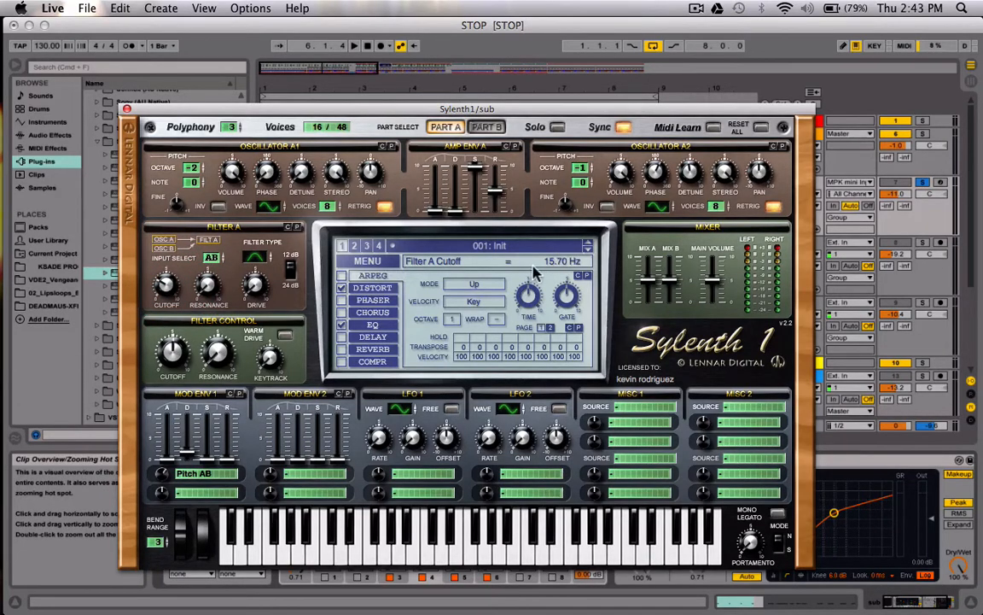
{"action": "left_click", "coordinate": [207, 285]}
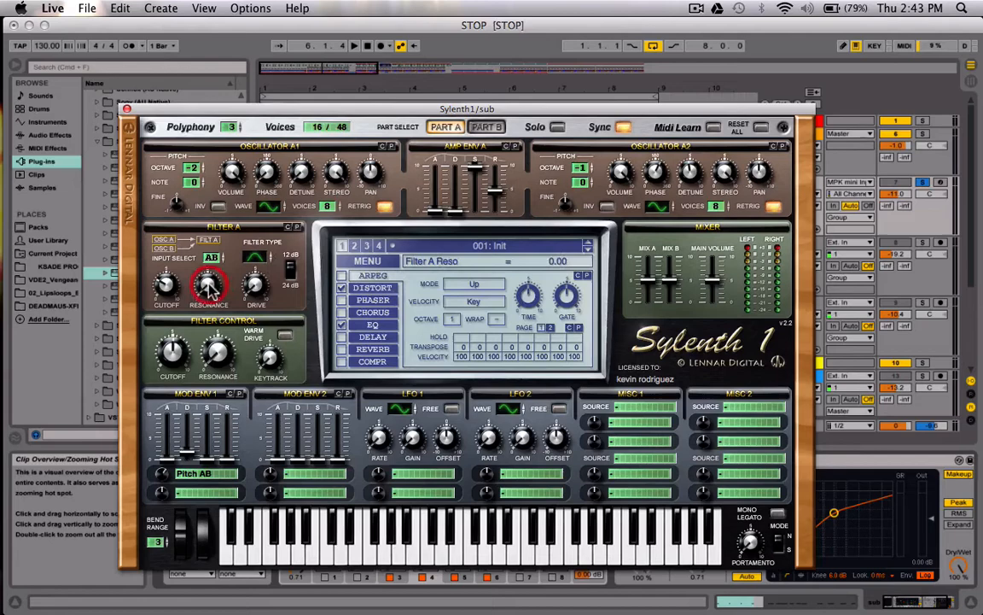
{"action": "left_click", "coordinate": [259, 287]}
- Check the cutoff, resonance and keytrack values in the Filter Control section
{"action": "left_click", "coordinate": [173, 351]}
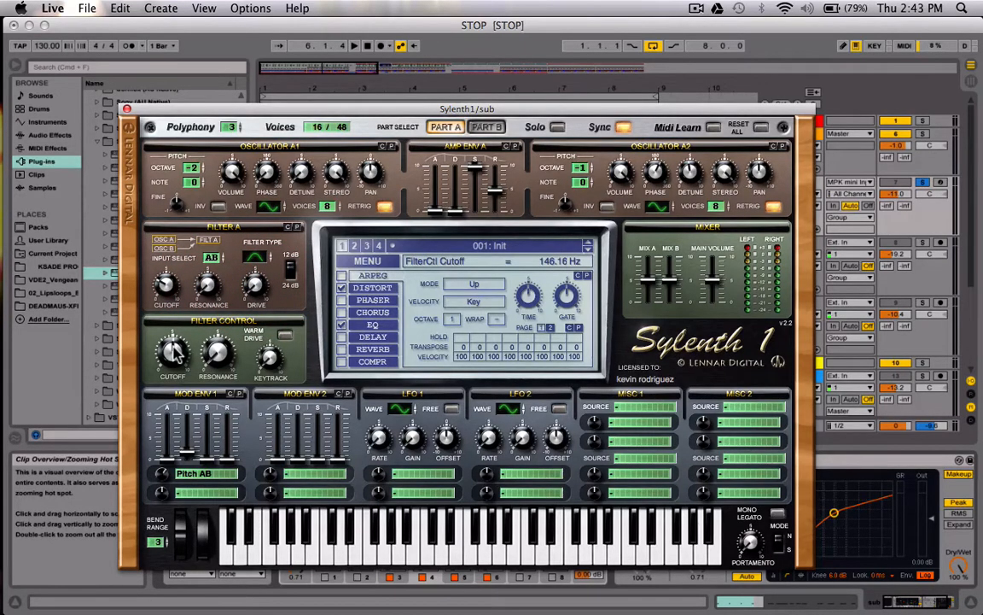
{"action": "left_click", "coordinate": [218, 355]}
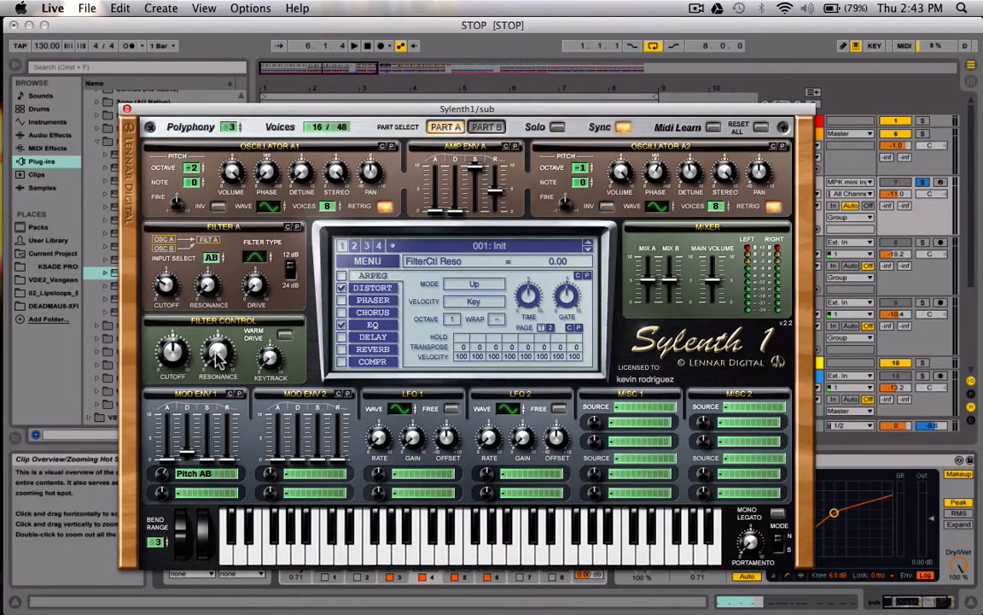
{"action": "left_click", "coordinate": [267, 354]}
- Inspect Mod Env 1's modulation destination choices, keeping Pitch AB, and read the envelope's decay value
{"action": "left_click", "coordinate": [184, 473]}
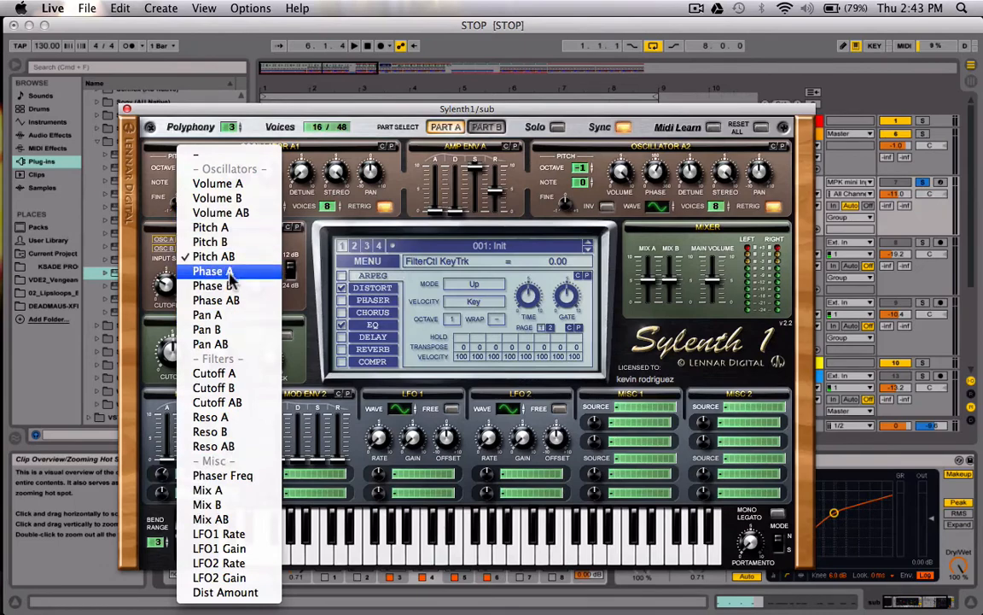
{"action": "left_click", "coordinate": [314, 405]}
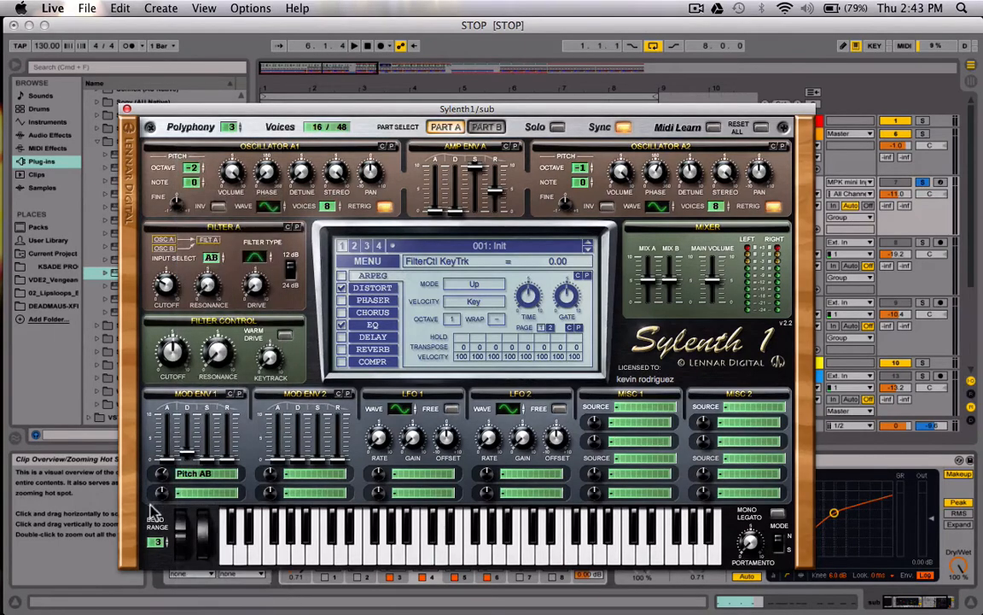
{"action": "left_click", "coordinate": [190, 452]}
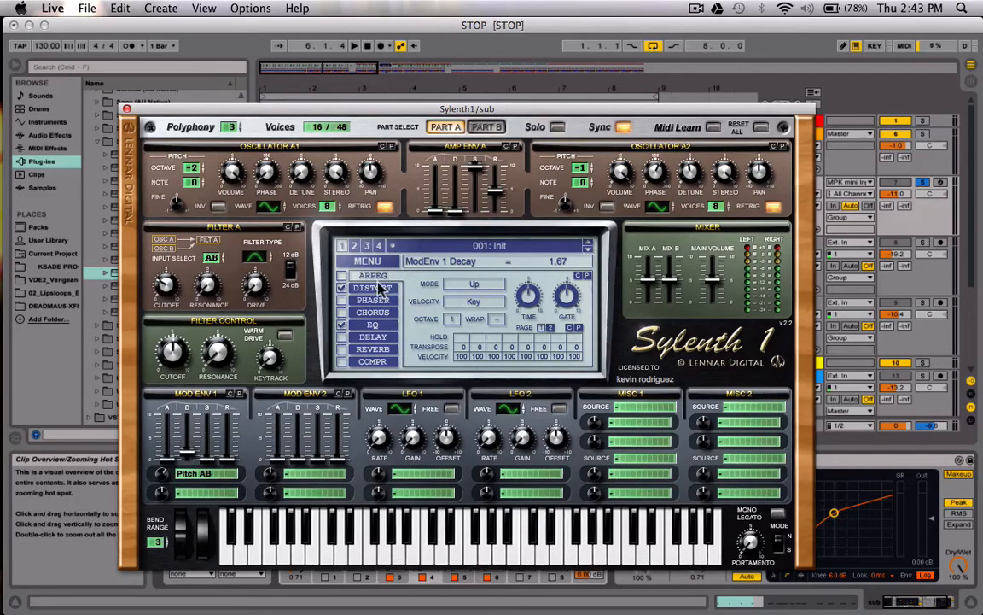
- Show the patch's distortion effect and check its type, amount and dry/wet values
{"action": "left_click", "coordinate": [373, 290]}
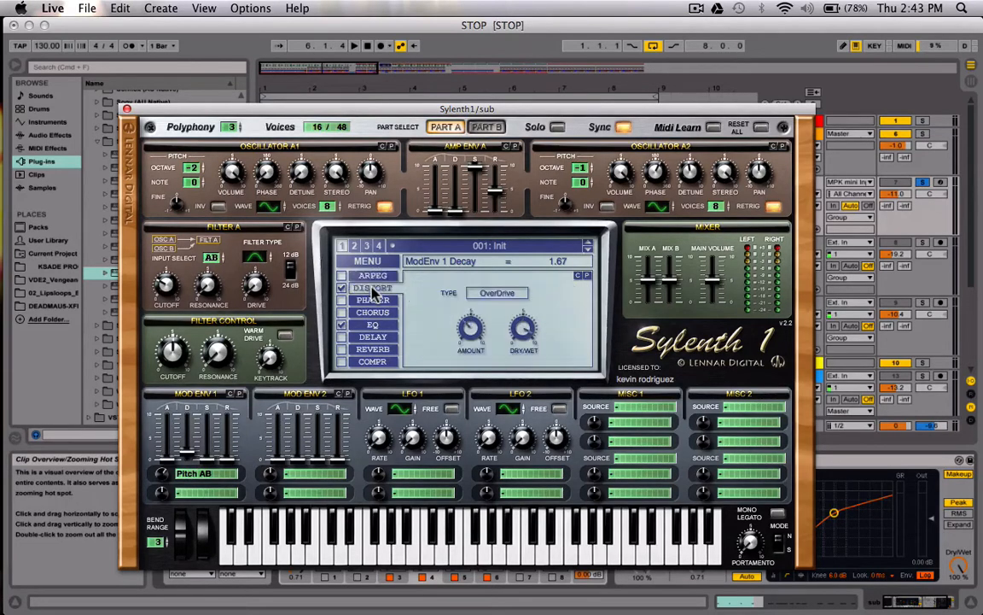
{"action": "left_click", "coordinate": [472, 327]}
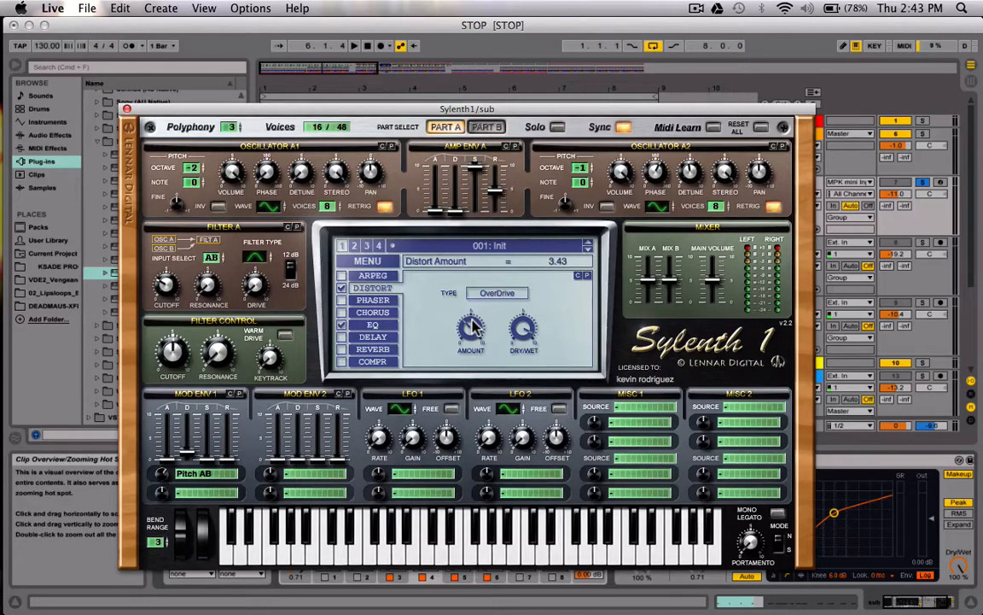
{"action": "left_click", "coordinate": [522, 328]}
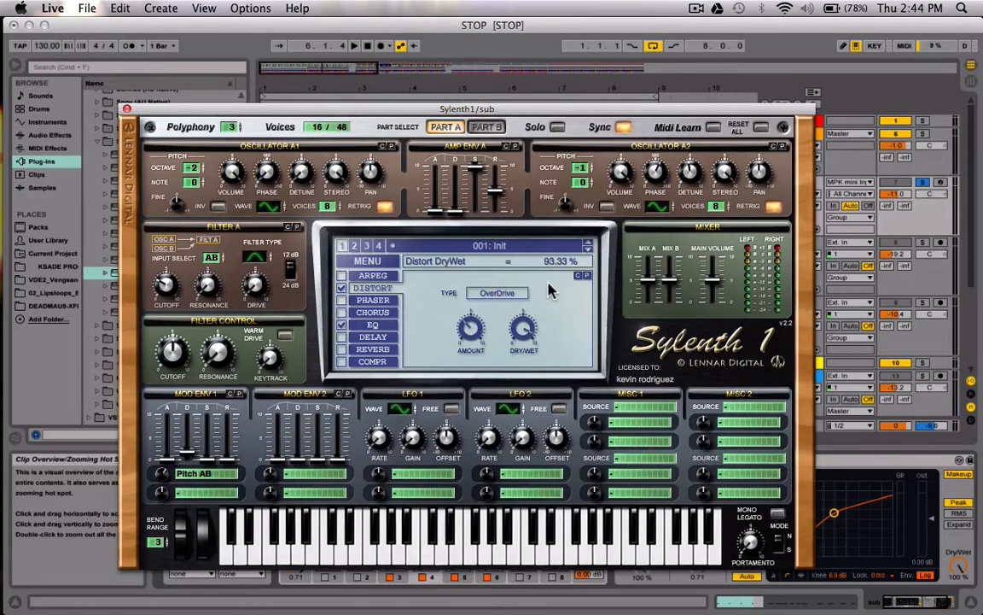
- Show the patch's EQ effect and read its bass, bass frequency, treble and treble frequency values
{"action": "left_click", "coordinate": [375, 325]}
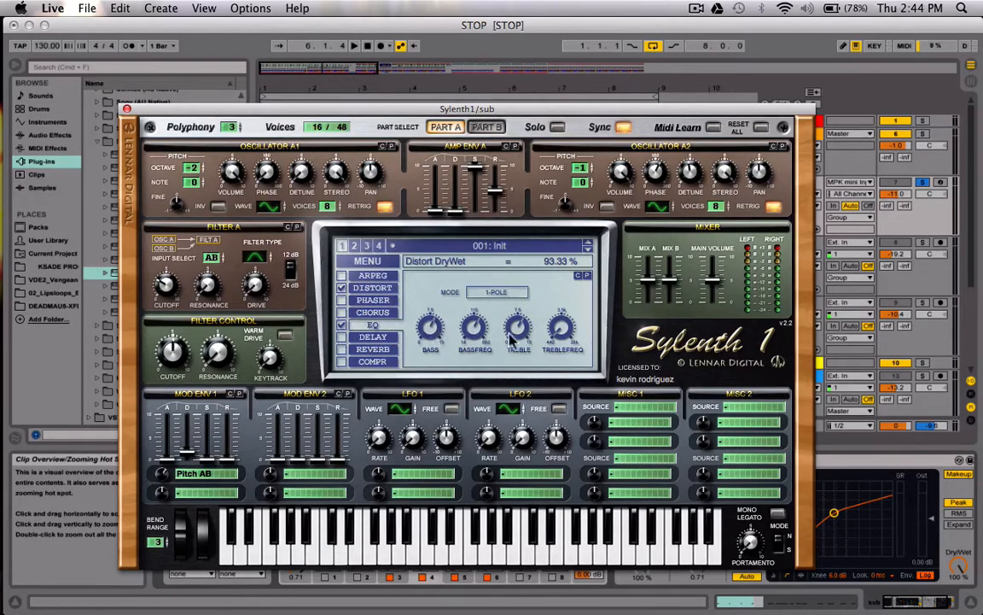
{"action": "left_click", "coordinate": [431, 333]}
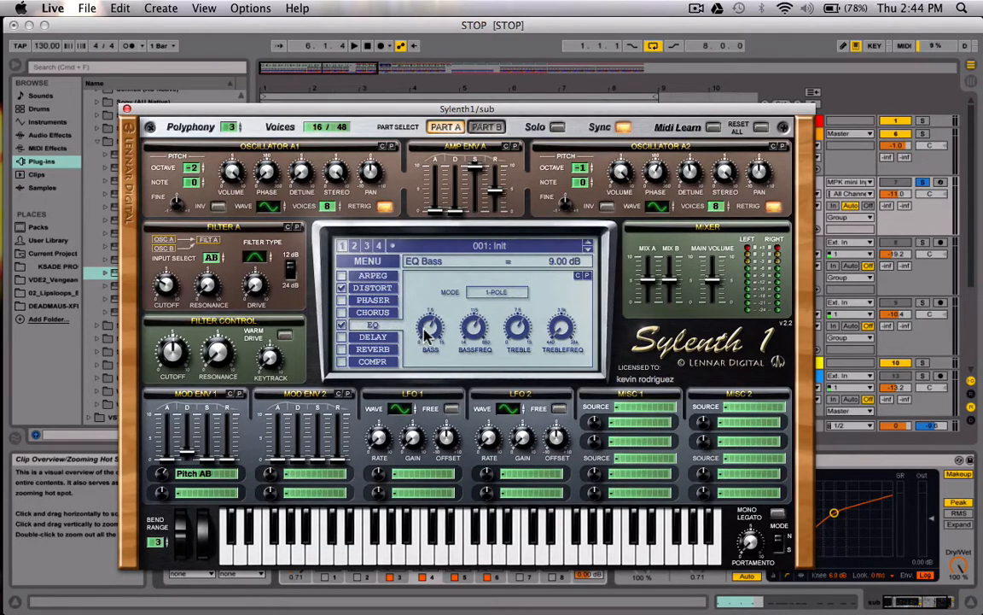
{"action": "left_click", "coordinate": [476, 335]}
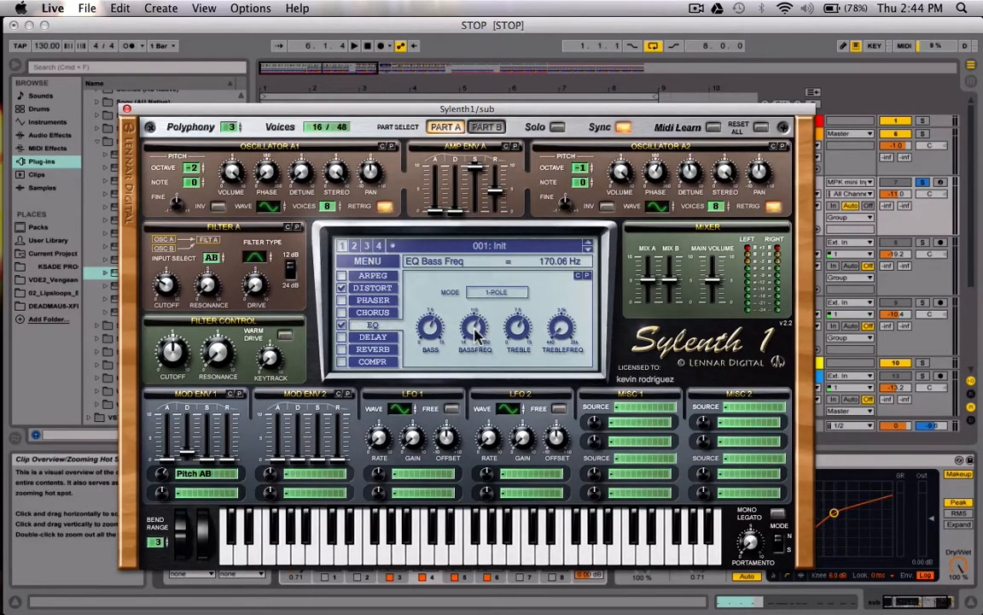
{"action": "left_click", "coordinate": [516, 333]}
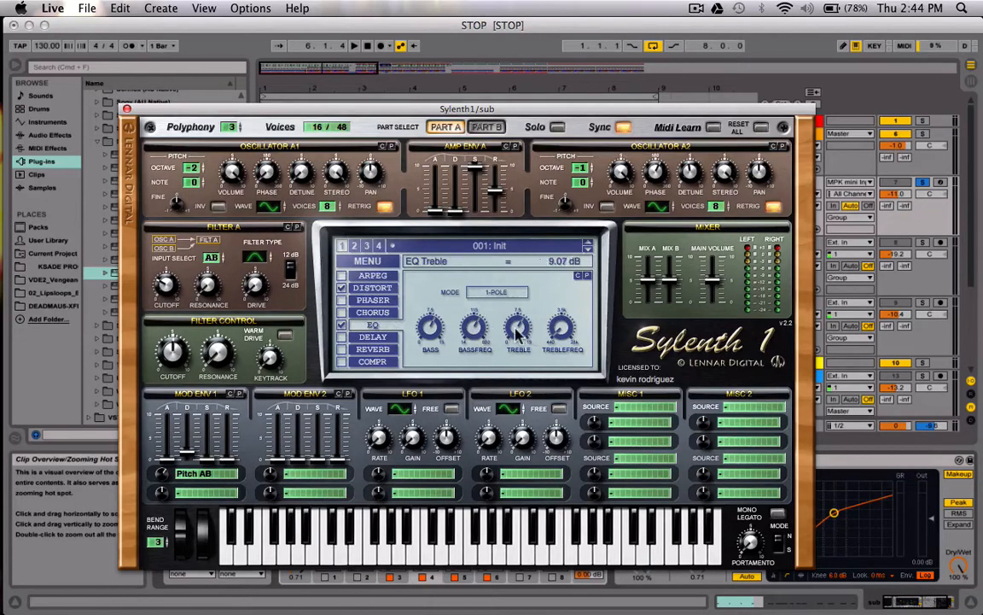
{"action": "left_click", "coordinate": [560, 330]}
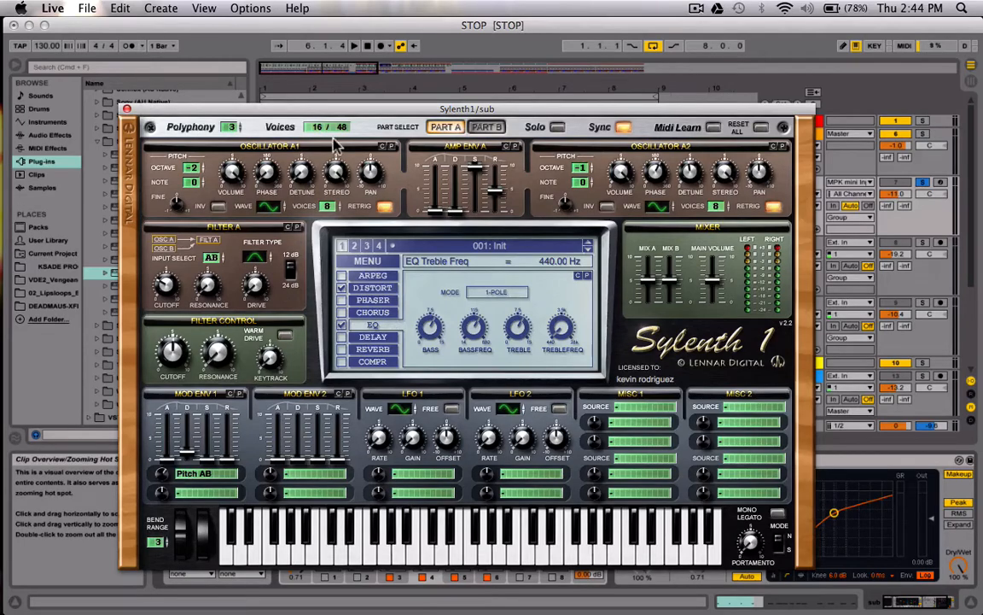
- Play the sub layer and raise Amp Env A's Release to 6.25 to audition a longer tail
{"action": "left_click_drag", "start_coordinate": [608, 107], "coordinate": [418, 116]}
{"action": "key", "text": "space"}
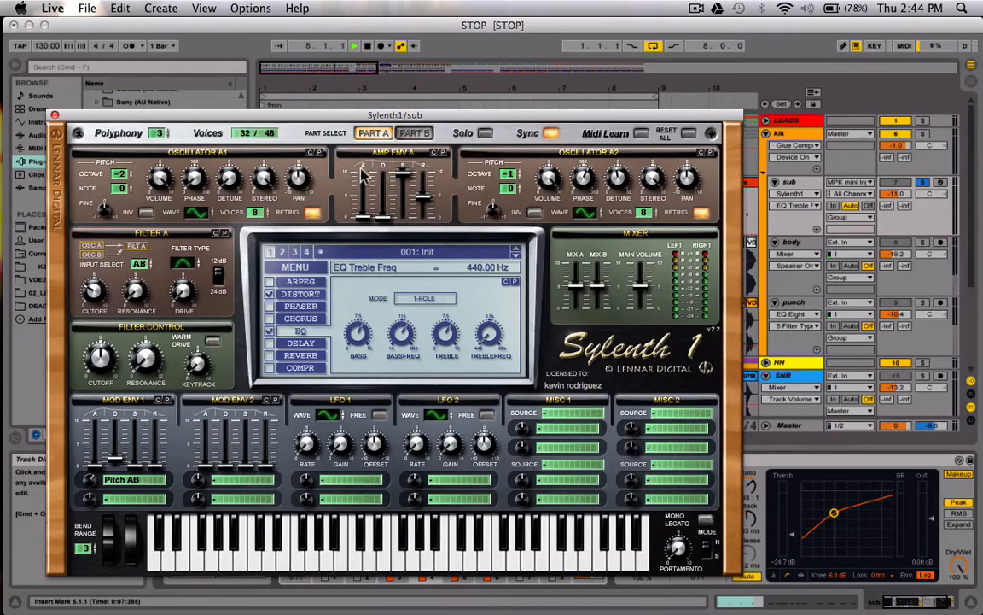
{"action": "left_click", "coordinate": [424, 203]}
{"action": "left_click_drag", "start_coordinate": [424, 203], "coordinate": [426, 181]}
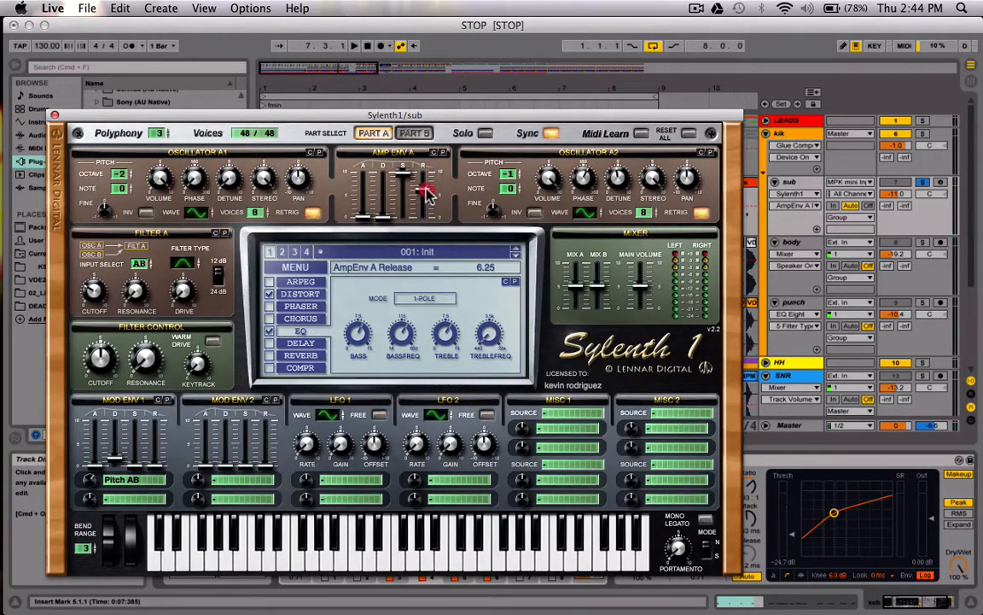
{"action": "left_click", "coordinate": [425, 189]}
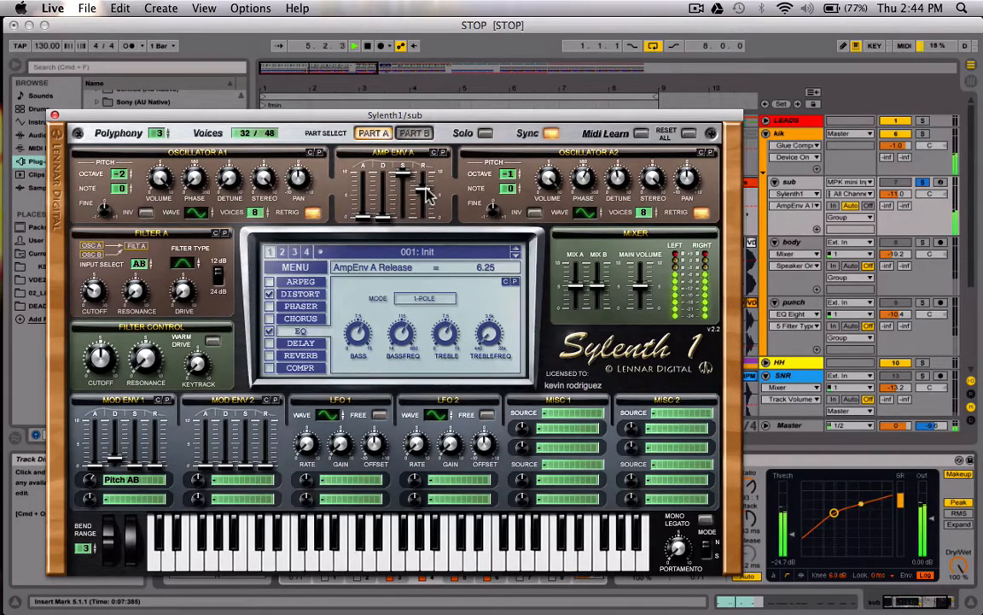
- Set Amp Env A's Release to 4.41 and play the sub layer to hear the shorter tail
{"action": "left_click_drag", "start_coordinate": [426, 192], "coordinate": [432, 221]}
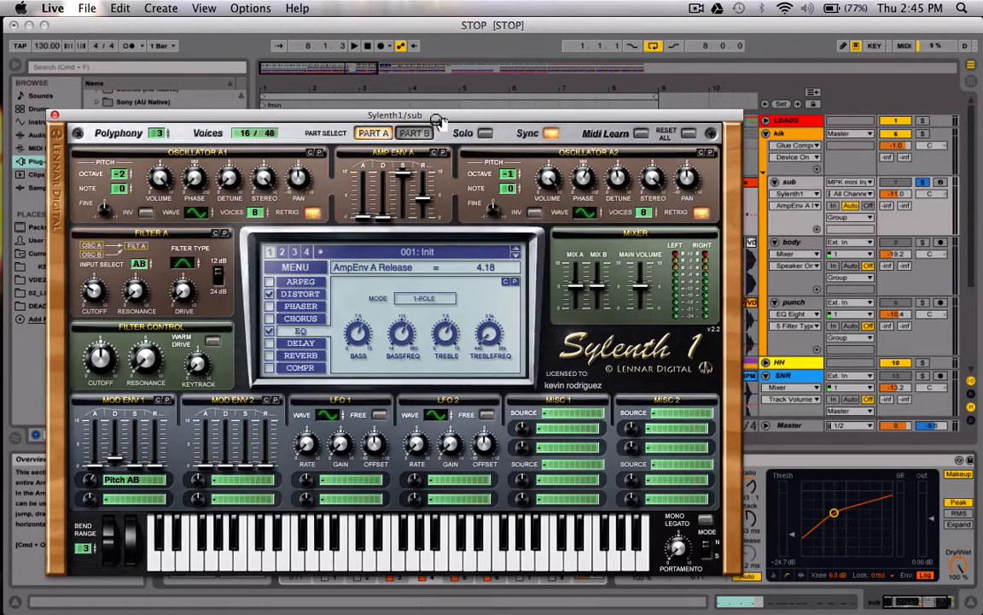
{"action": "left_click_drag", "start_coordinate": [422, 200], "coordinate": [425, 198]}
{"action": "key", "text": "space"}
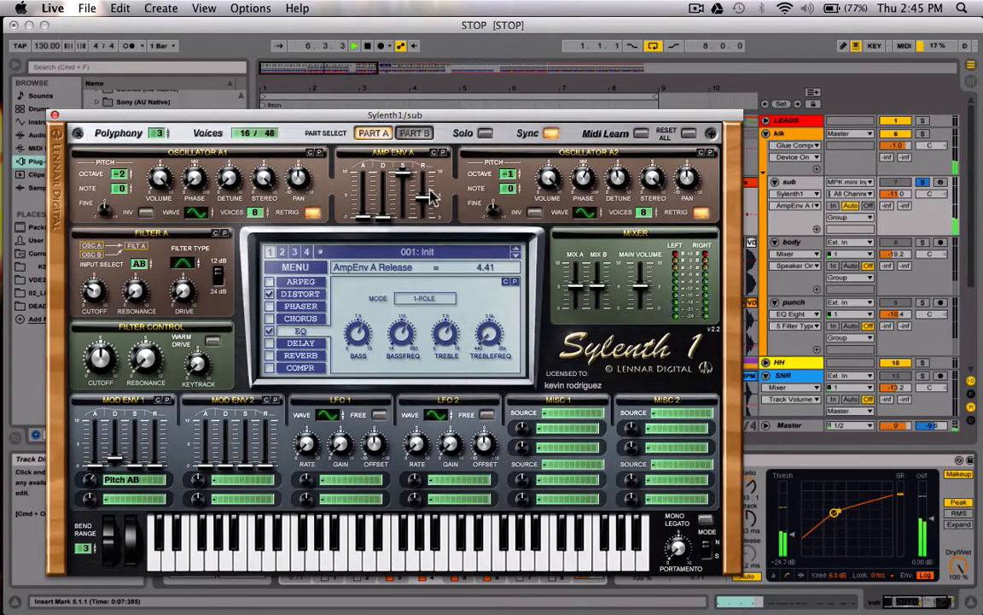
{"action": "key", "text": "space"}
- Close the Sylenth1 editor and select the EQ Eight device on the sub track
{"action": "left_click", "coordinate": [54, 114]}
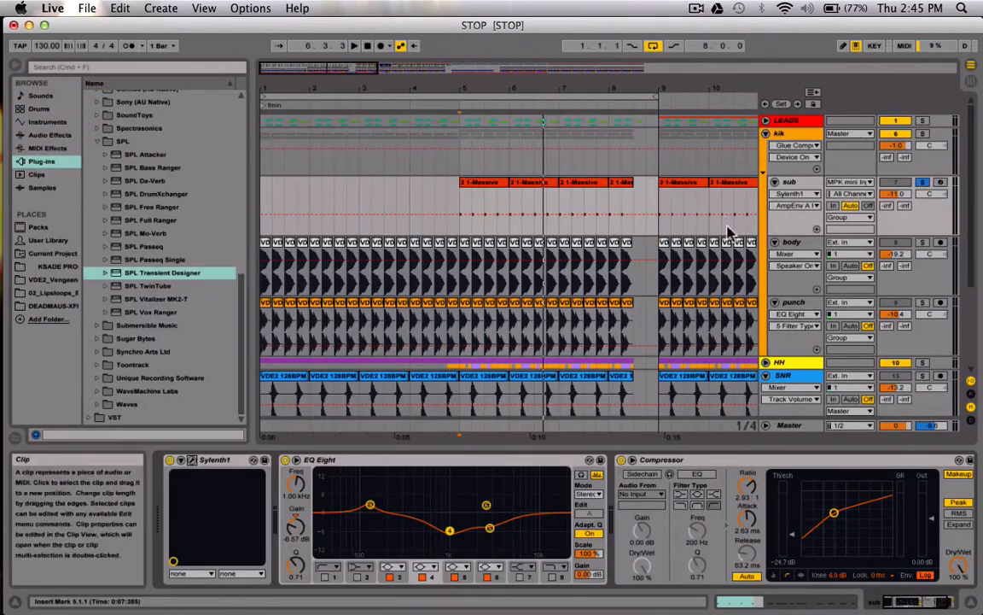
{"action": "left_click", "coordinate": [424, 460]}
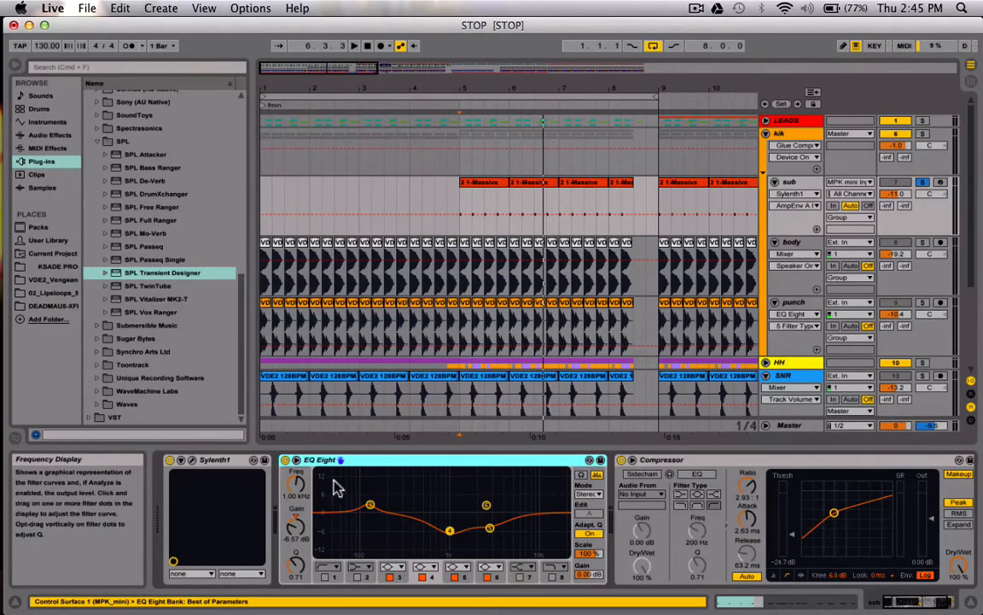
{"action": "scroll", "coordinate": [243, 533], "scroll_direction": "right", "scroll_amount": 3}
{"action": "scroll", "coordinate": [246, 533], "scroll_direction": "left", "scroll_amount": 3}
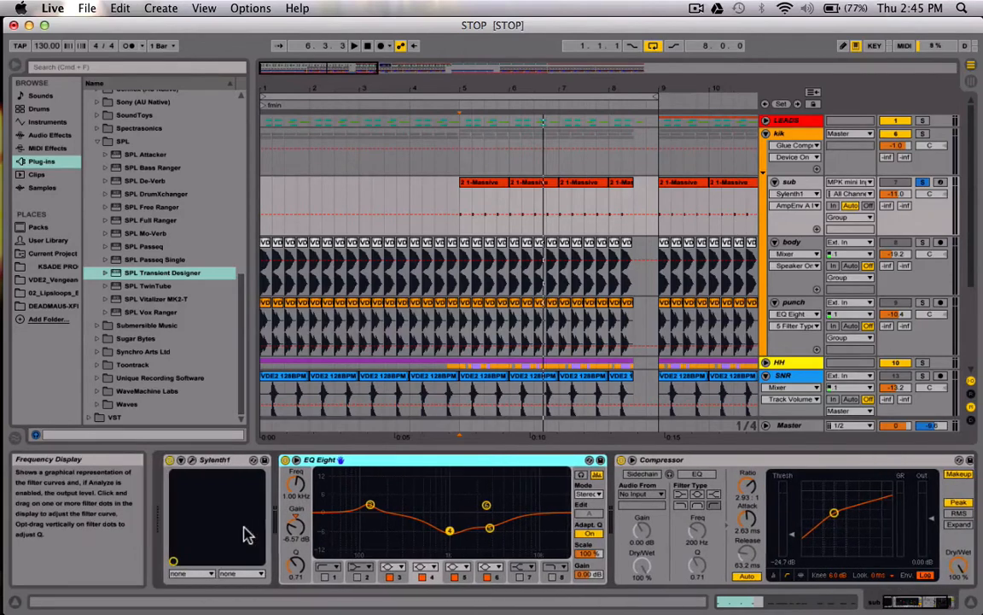
- Go through bands 3, 4 and 5 of the sub track's EQ Eight and read each band's frequency, gain and Q
{"action": "left_click", "coordinate": [370, 507]}
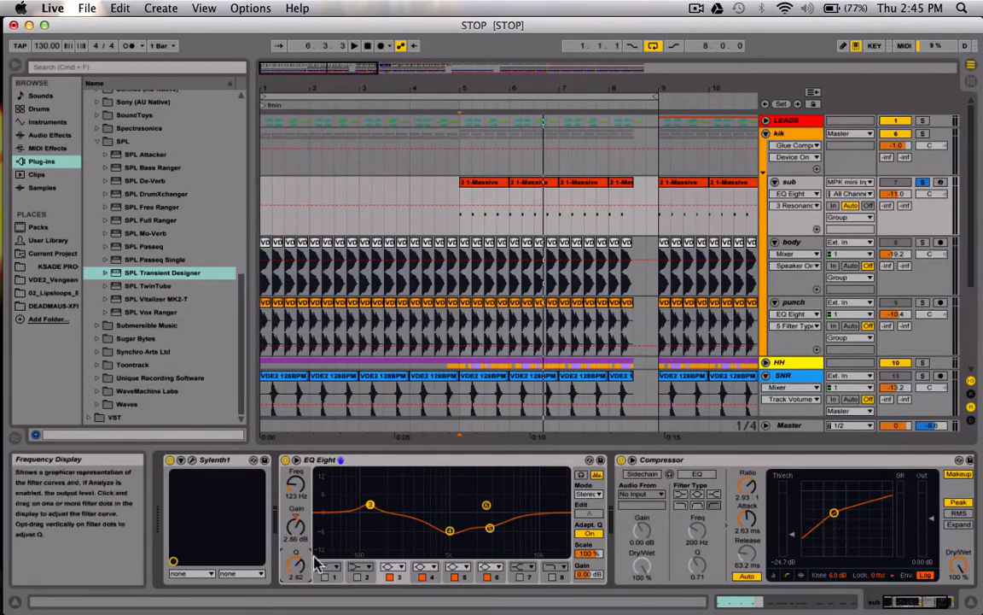
{"action": "left_click", "coordinate": [297, 565]}
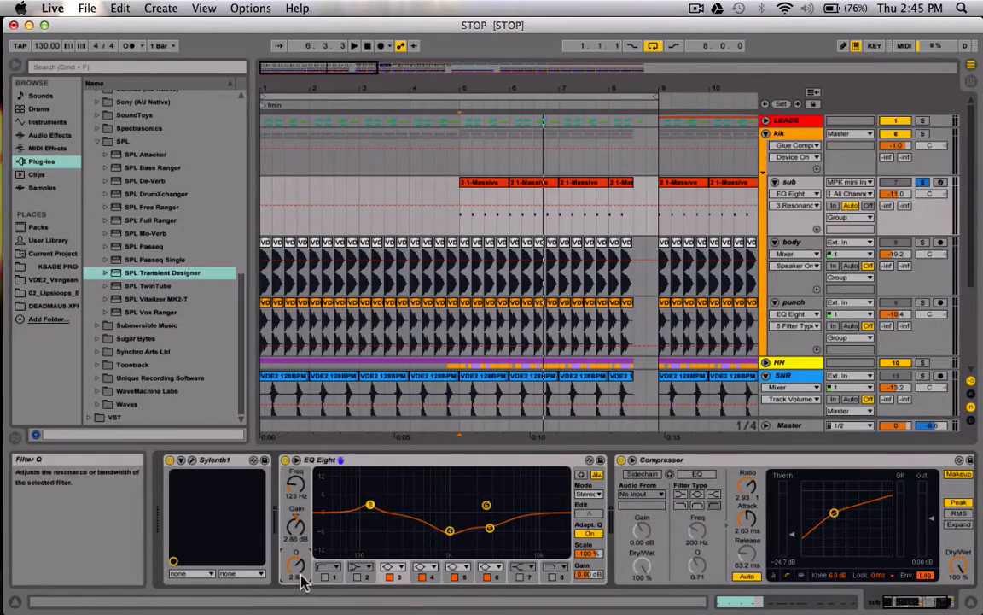
{"action": "left_click", "coordinate": [302, 565]}
{"action": "mouse_move", "coordinate": [294, 565]}
{"action": "left_mouse_down"}
{"action": "mouse_move", "coordinate": [294, 598]}
{"action": "mouse_move", "coordinate": [300, 570]}
{"action": "left_mouse_up"}
{"action": "left_click", "coordinate": [450, 531]}
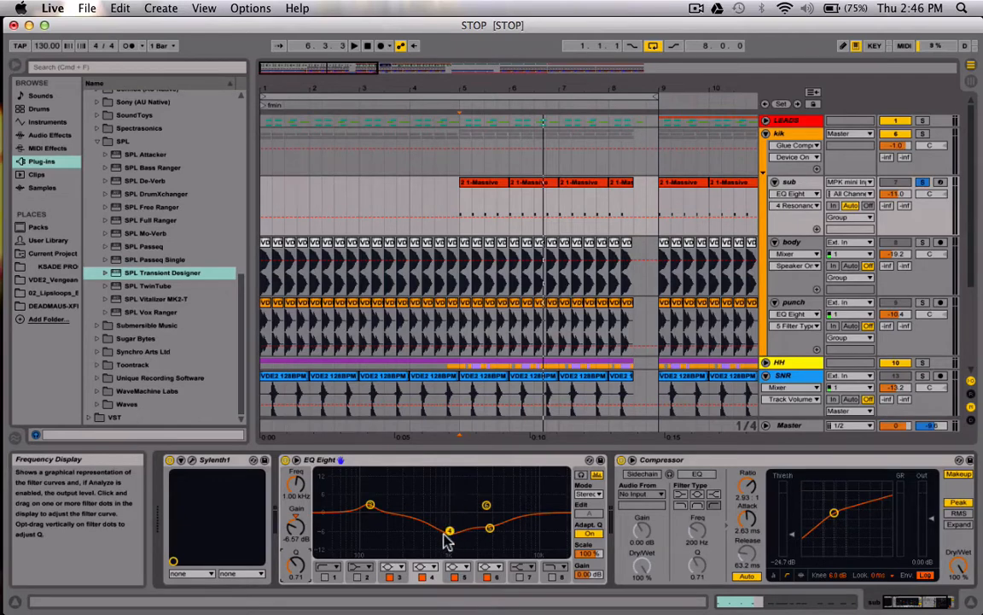
{"action": "left_click", "coordinate": [490, 529]}
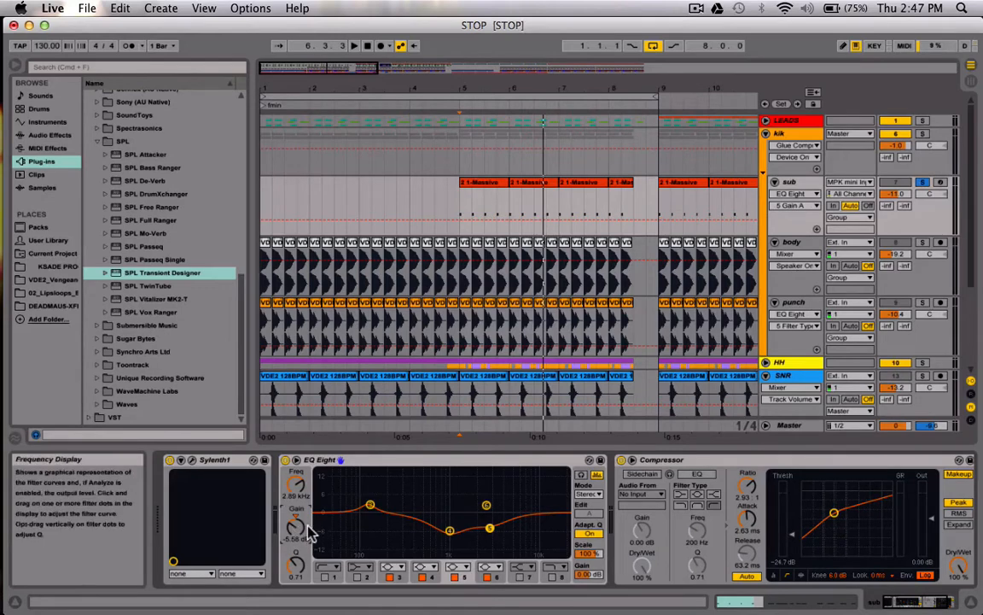
{"action": "left_click", "coordinate": [490, 531]}
- Move EQ Eight band 6 to about 2.95 kHz and 2.85 dB, and switch it off and back on to compare the curve
{"action": "left_click", "coordinate": [487, 505]}
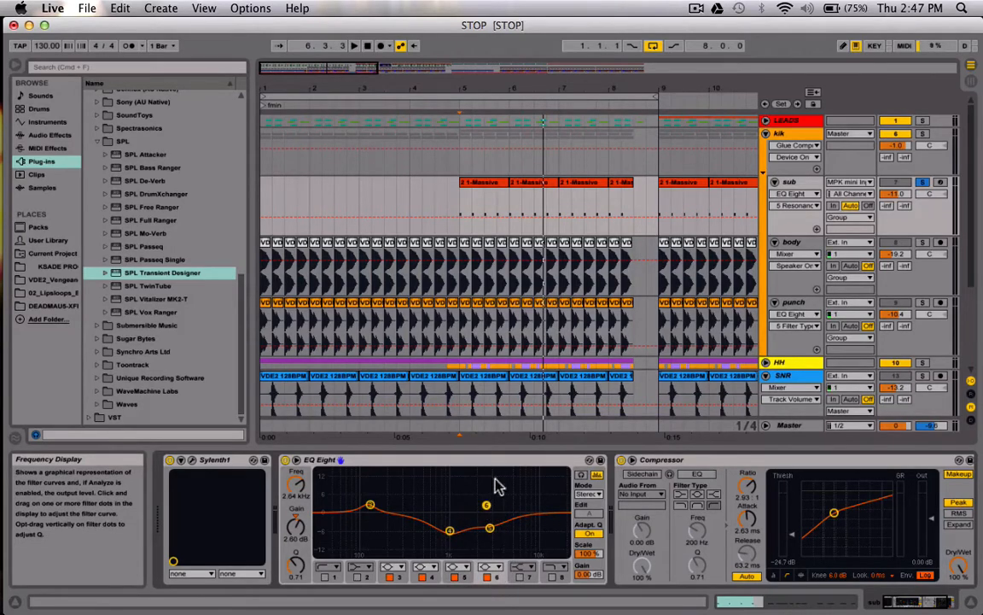
{"action": "left_click_drag", "start_coordinate": [486, 505], "coordinate": [489, 503]}
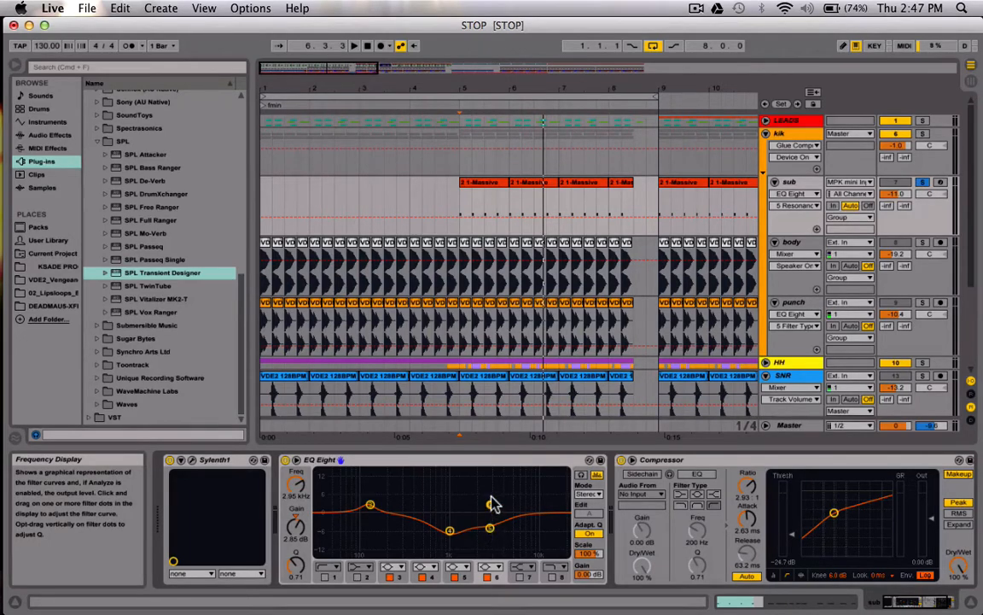
{"action": "left_click", "coordinate": [487, 577]}
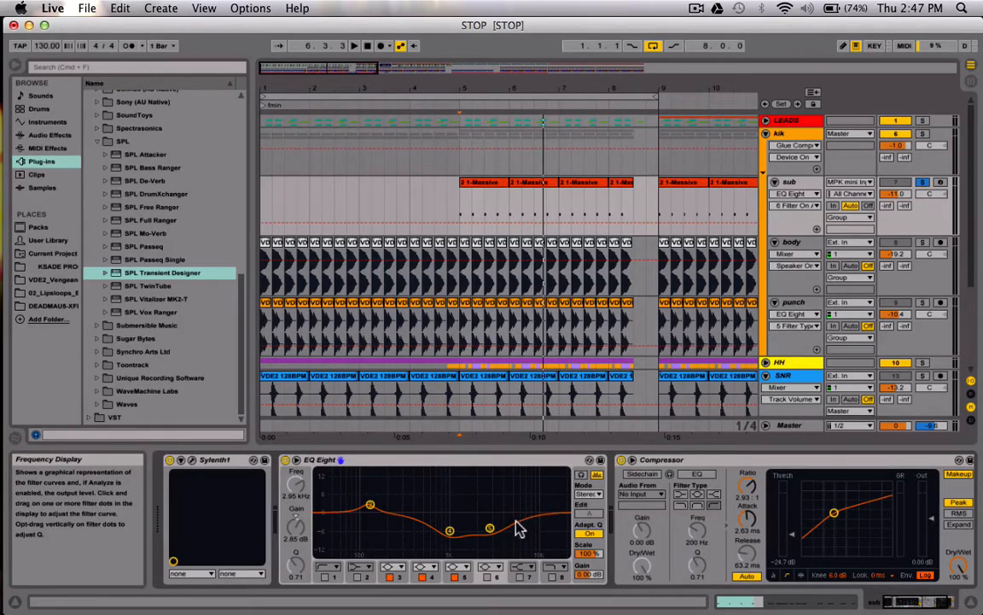
{"action": "left_click", "coordinate": [488, 577]}
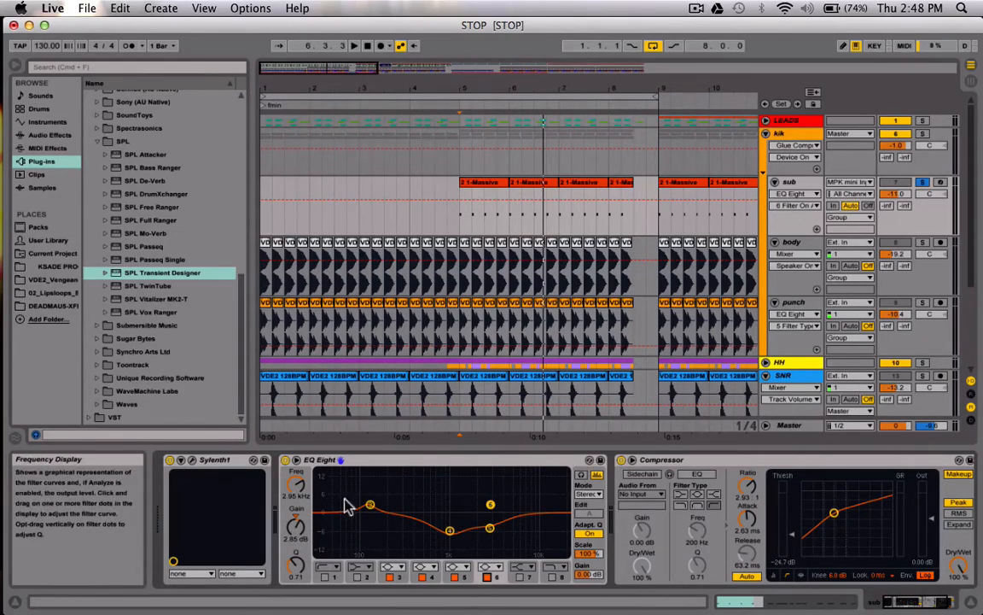
{"action": "scroll", "coordinate": [723, 542], "scroll_direction": "right", "scroll_amount": 3}
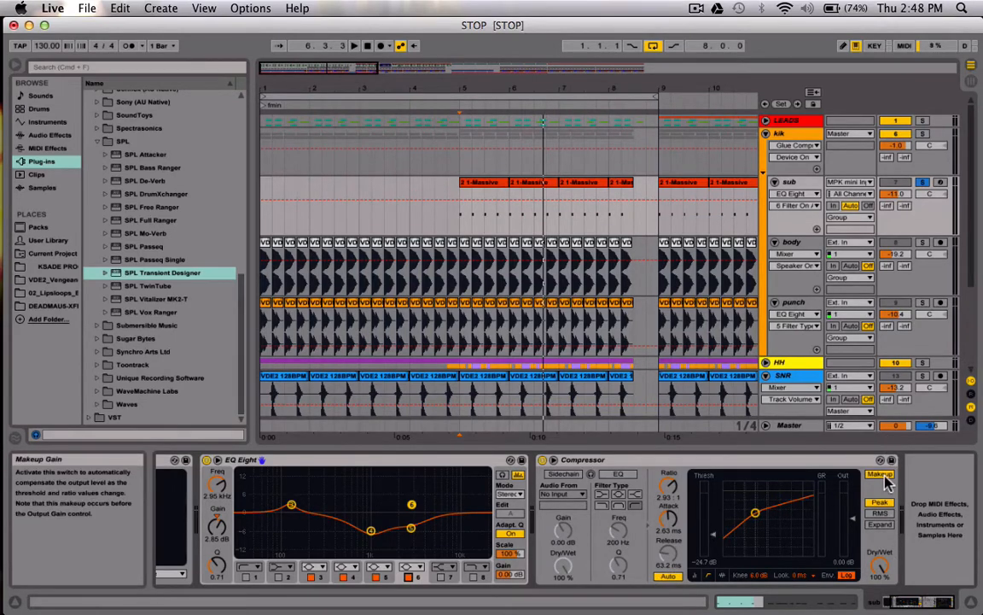
- Solo the body track and play it briefly to audition that kick layer on its own
{"action": "left_click", "coordinate": [791, 242]}
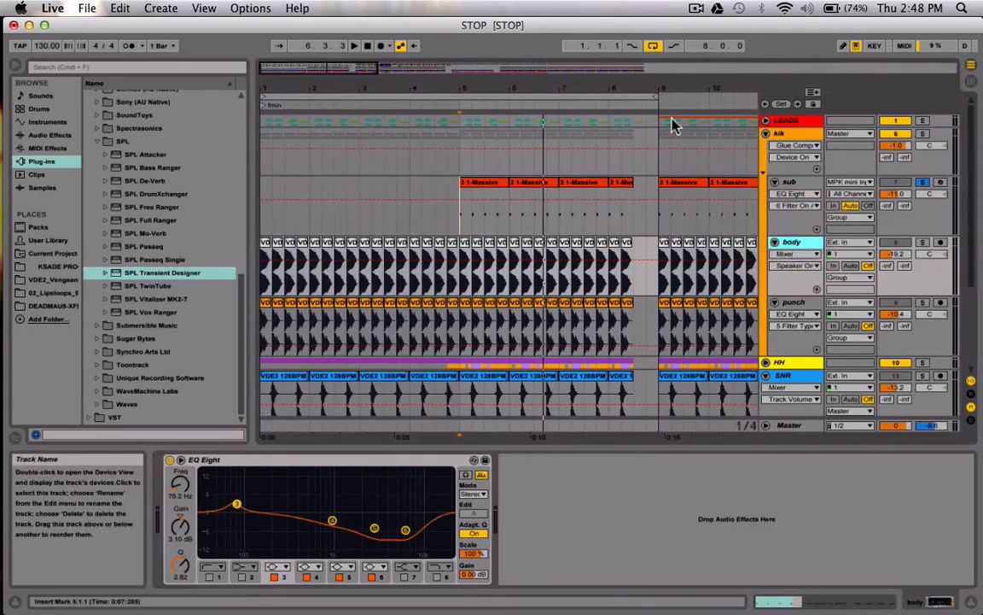
{"action": "left_click", "coordinate": [925, 243]}
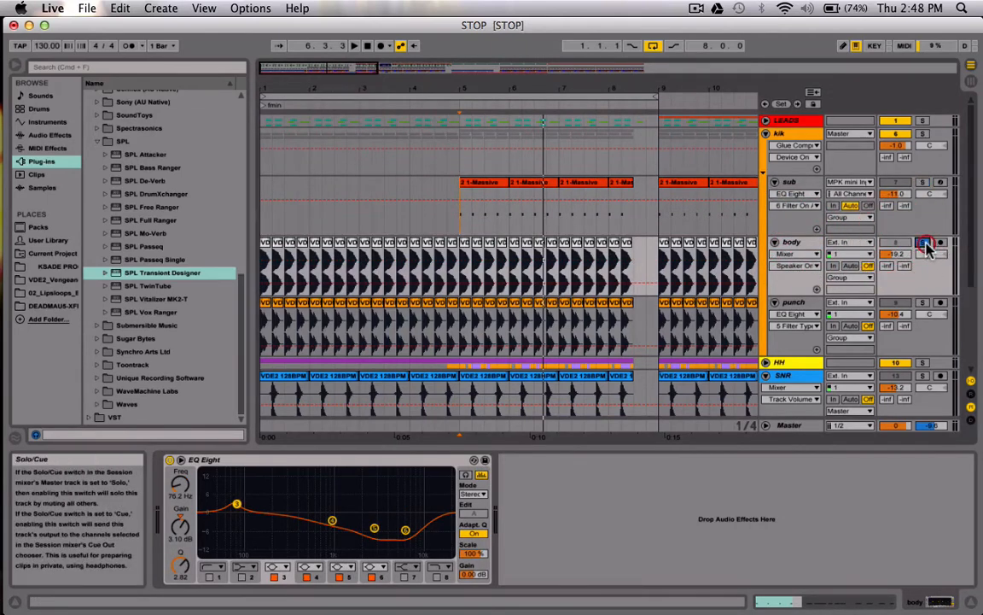
{"action": "key", "text": "space"}
{"action": "left_click", "coordinate": [898, 245]}
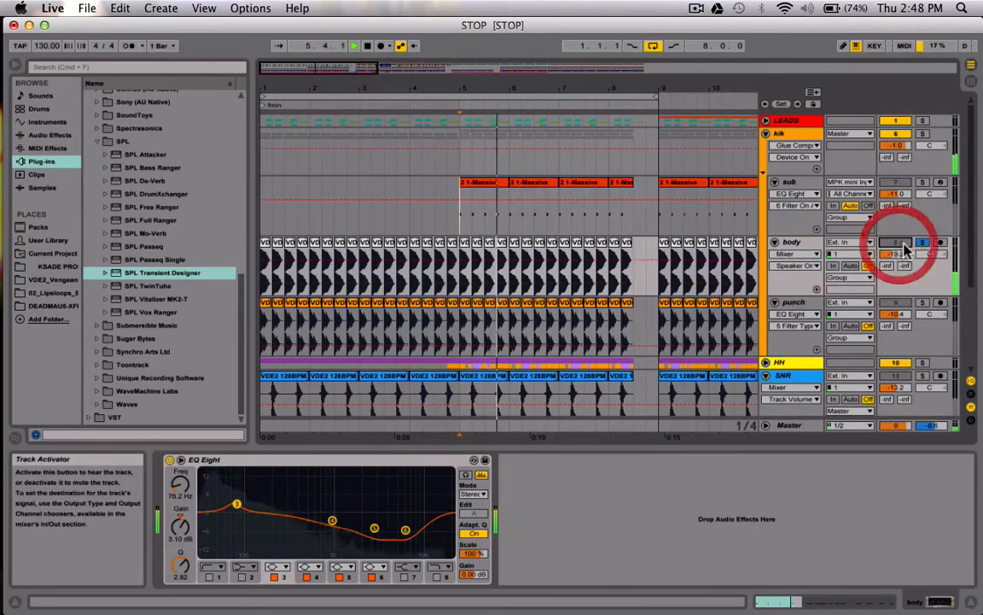
{"action": "left_click", "coordinate": [925, 243]}
{"action": "key", "text": "space"}
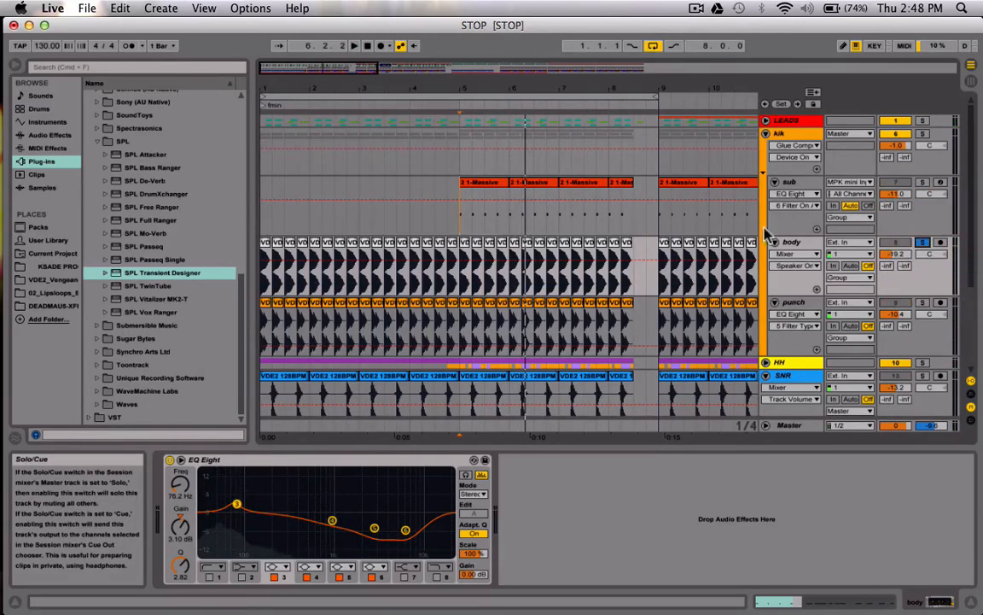
- Select a single VDE2 128BPM Delight Kick clip on the body track and examine its waveform up close
{"action": "left_click", "coordinate": [793, 243]}
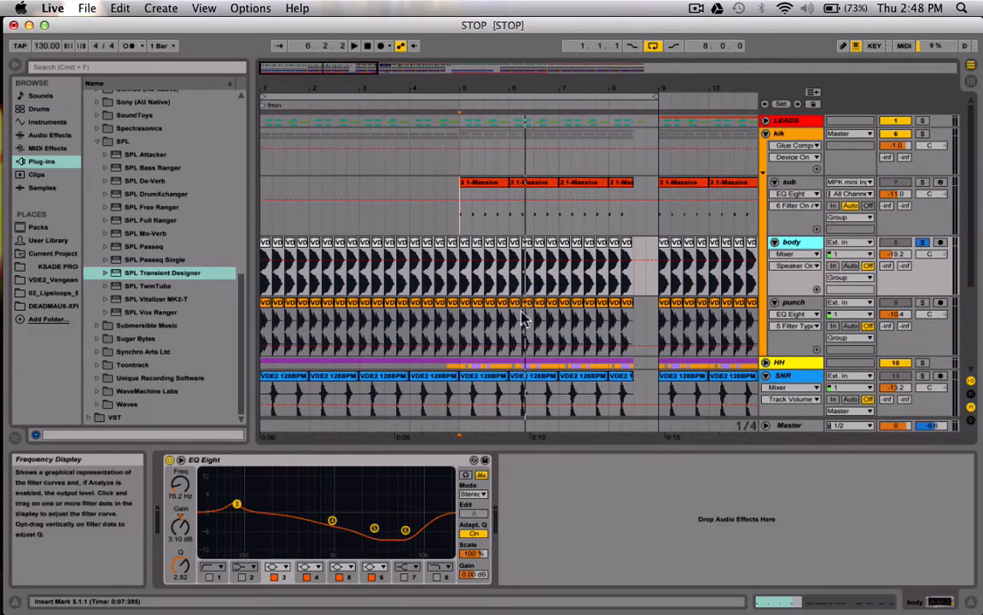
{"action": "scroll", "coordinate": [334, 315], "scroll_direction": "down", "scroll_amount": 1}
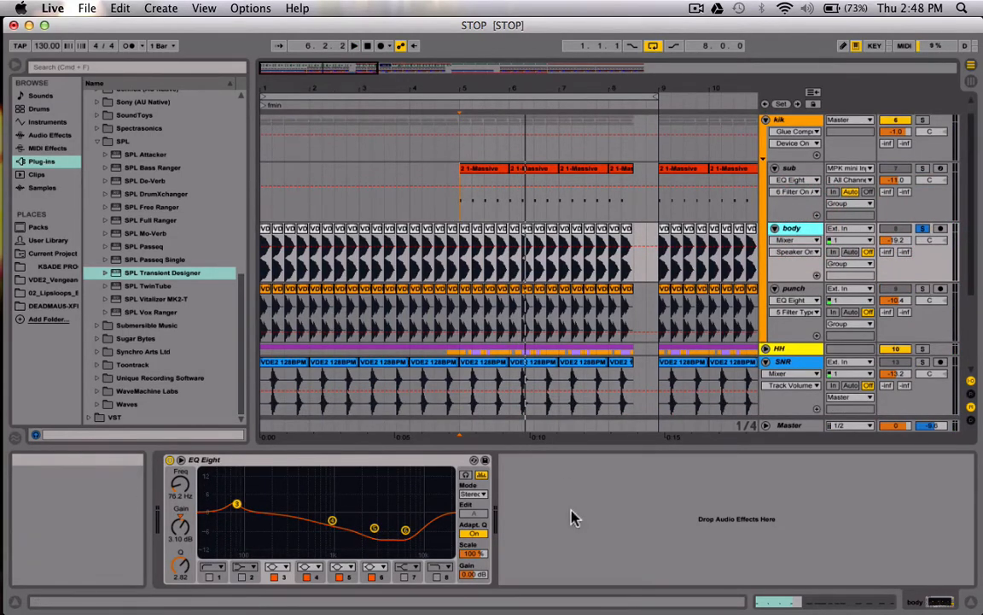
{"action": "left_click_drag", "start_coordinate": [291, 72], "coordinate": [296, 69]}
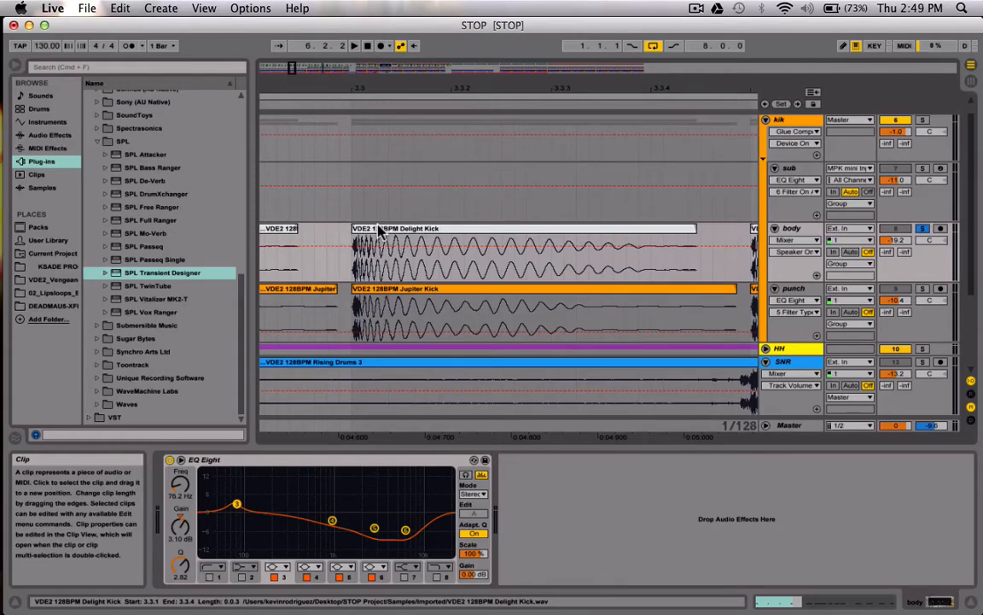
{"action": "left_click", "coordinate": [379, 229]}
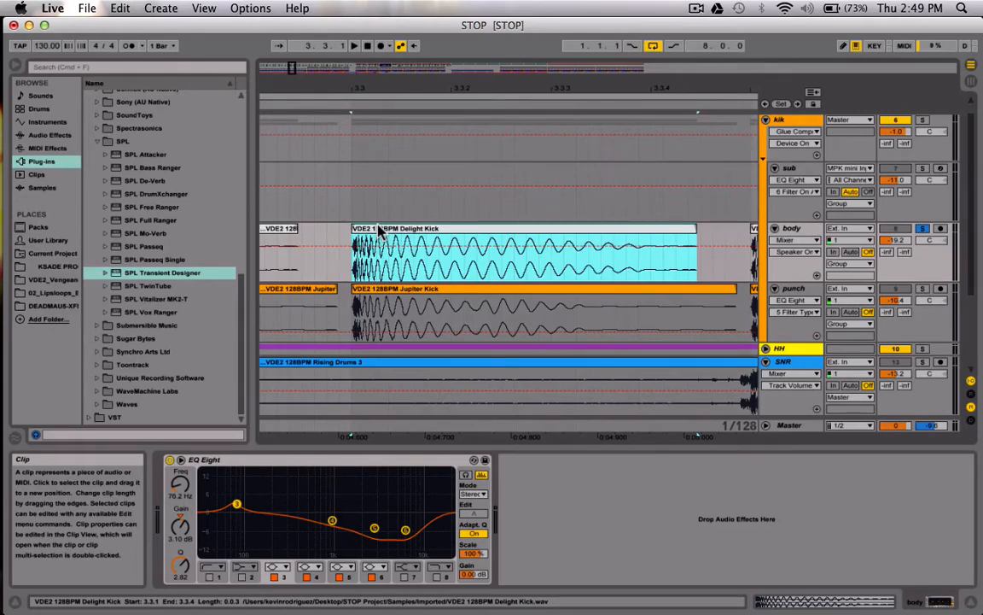
{"action": "left_click", "coordinate": [379, 229]}
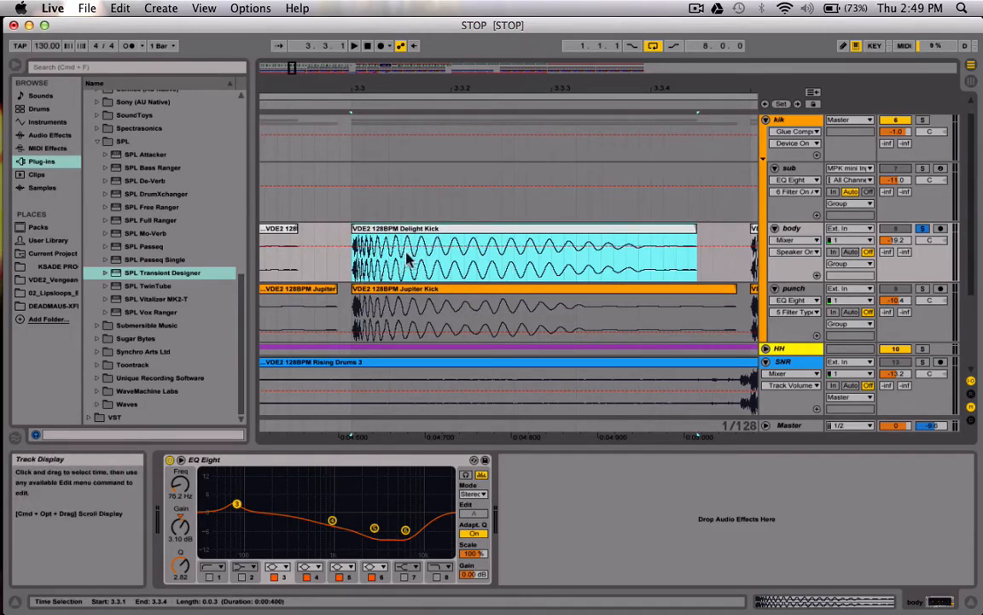
{"action": "left_click", "coordinate": [413, 229]}
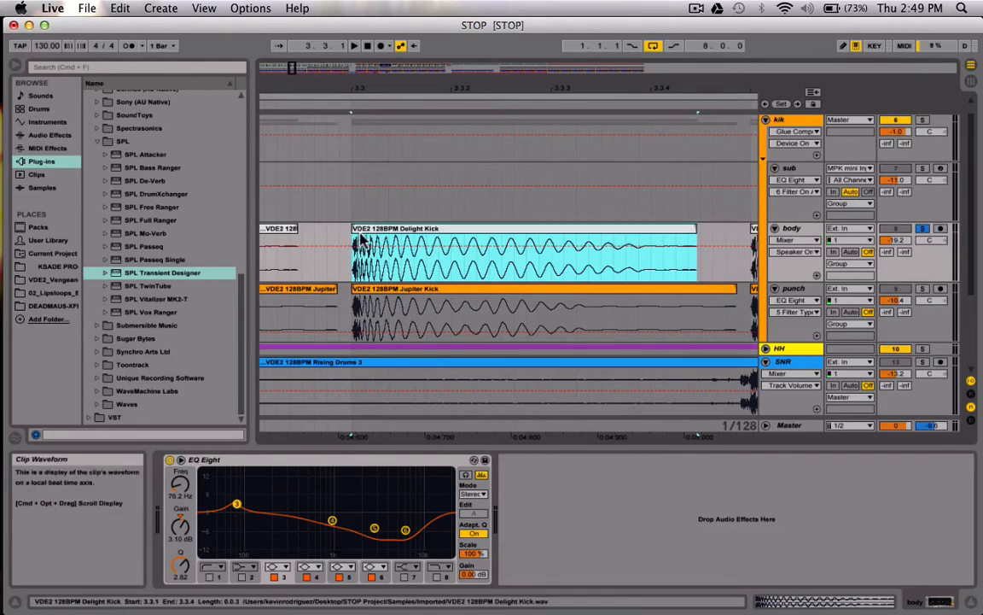
- Open the VDE2_Vengeance place in the browser and look through its list of drum kits
{"action": "left_click", "coordinate": [53, 280]}
{"action": "scroll", "coordinate": [178, 288], "scroll_direction": "down", "scroll_amount": 5}
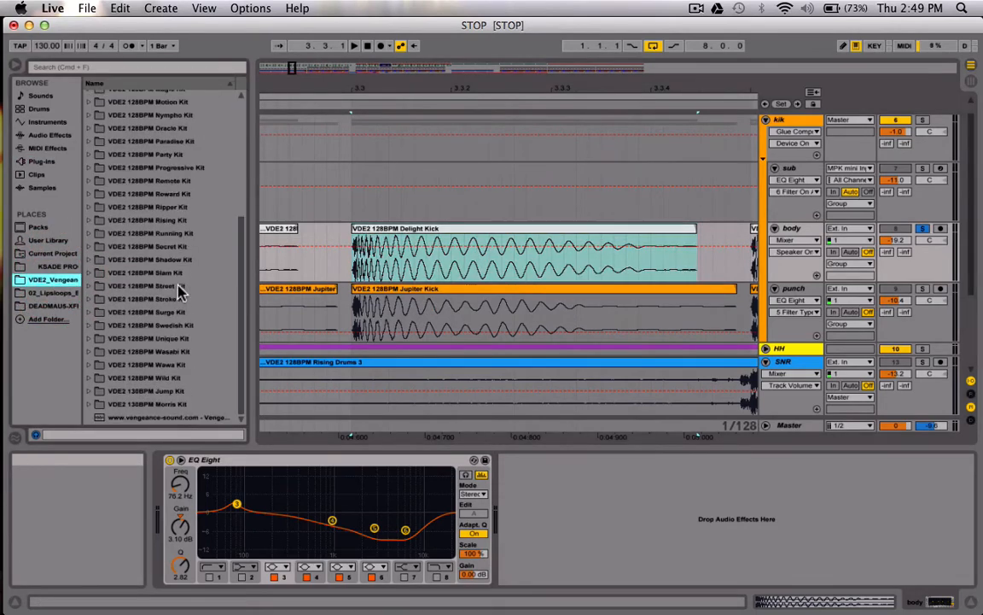
{"action": "scroll", "coordinate": [179, 292], "scroll_direction": "up", "scroll_amount": 5}
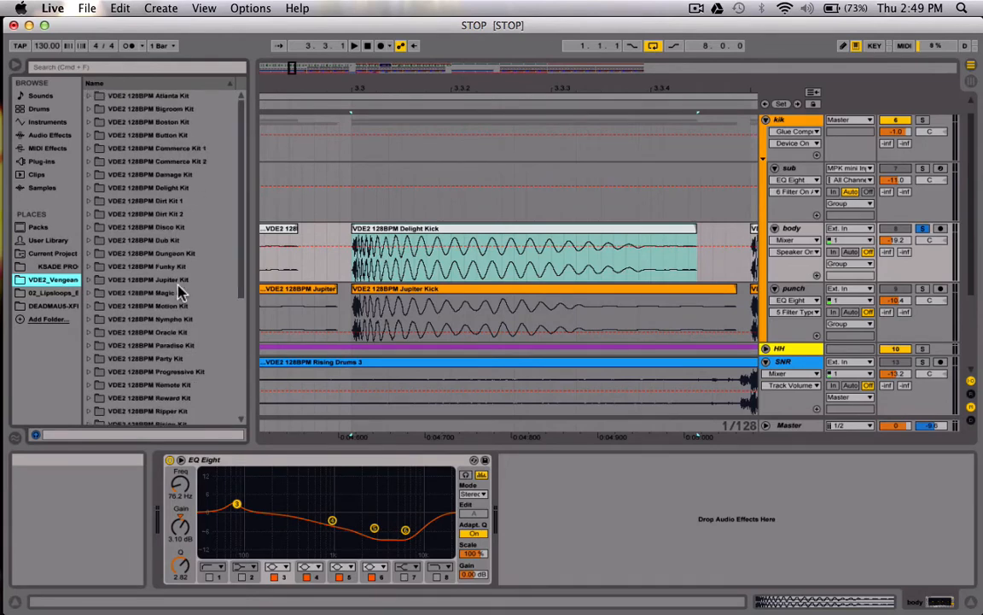
{"action": "scroll", "coordinate": [179, 290], "scroll_direction": "down", "scroll_amount": 5}
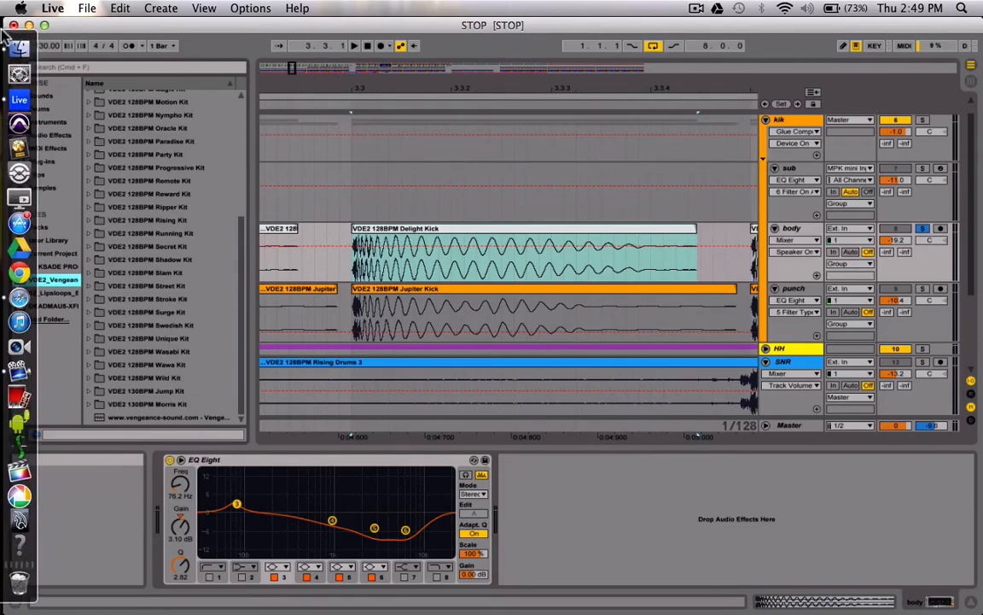
- Switch to Finder, open the VDE2 Vengeance folder in Applications to read the sample pack's full name, and close the window
{"action": "left_click", "coordinate": [18, 48]}
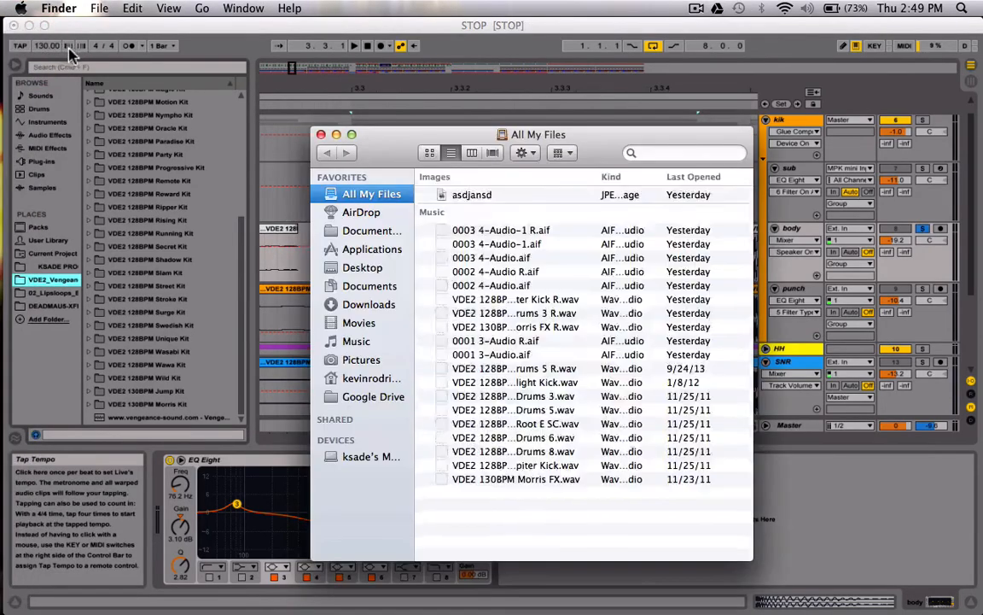
{"action": "left_click_drag", "start_coordinate": [462, 134], "coordinate": [318, 106]}
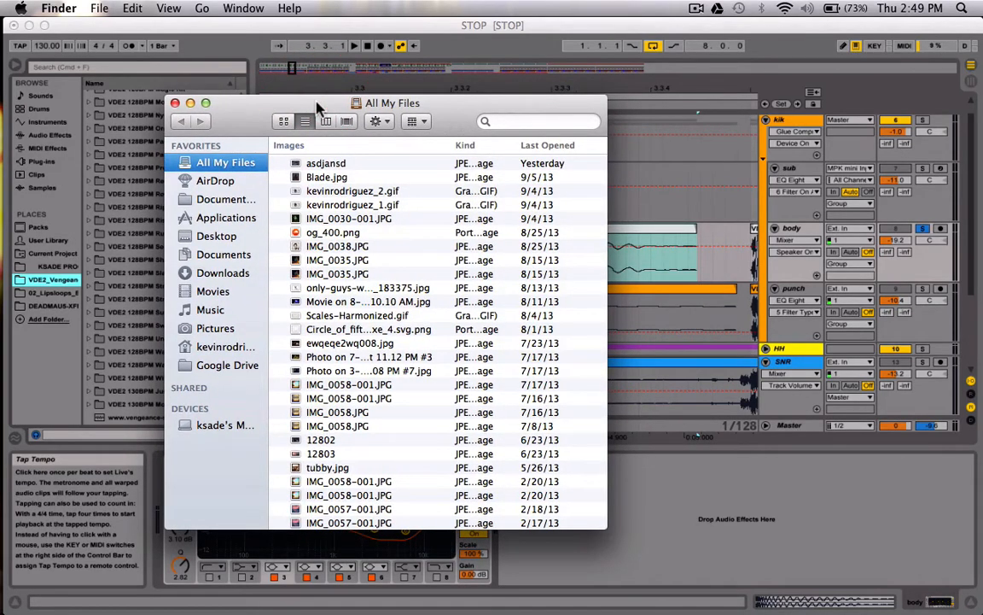
{"action": "left_click", "coordinate": [222, 216]}
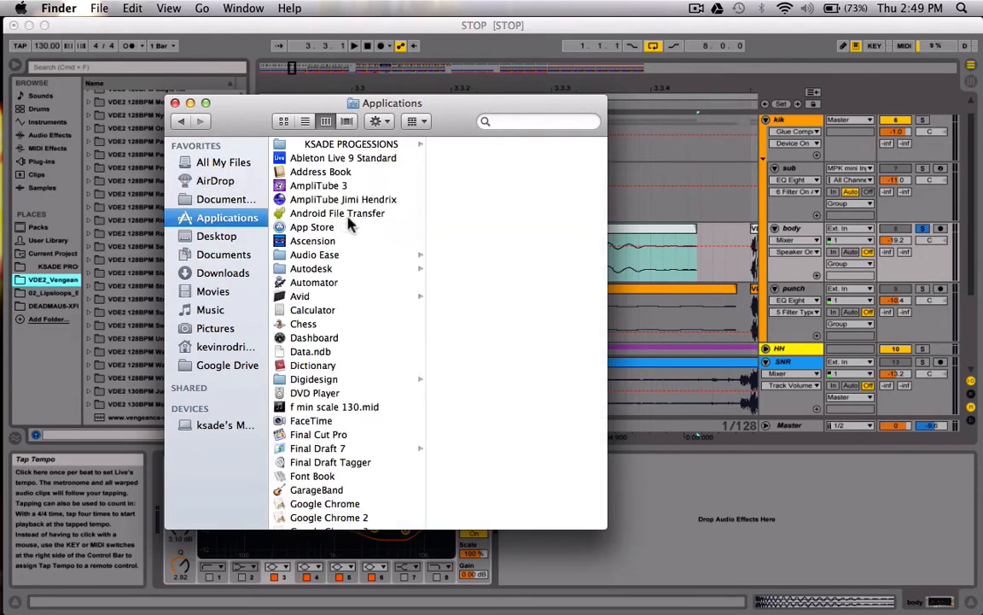
{"action": "scroll", "coordinate": [368, 401], "scroll_direction": "down", "scroll_amount": 15}
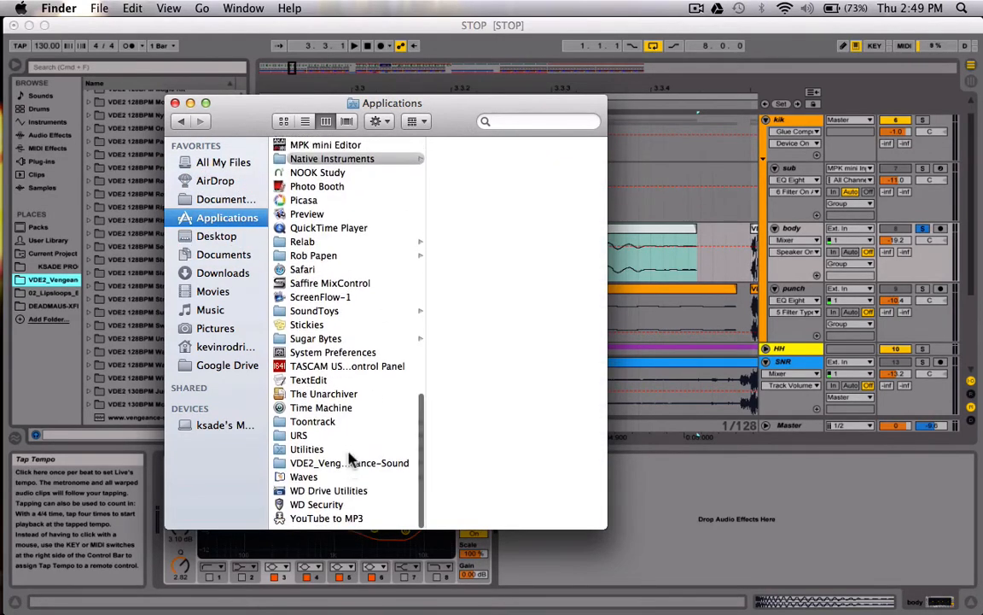
{"action": "left_click", "coordinate": [320, 465]}
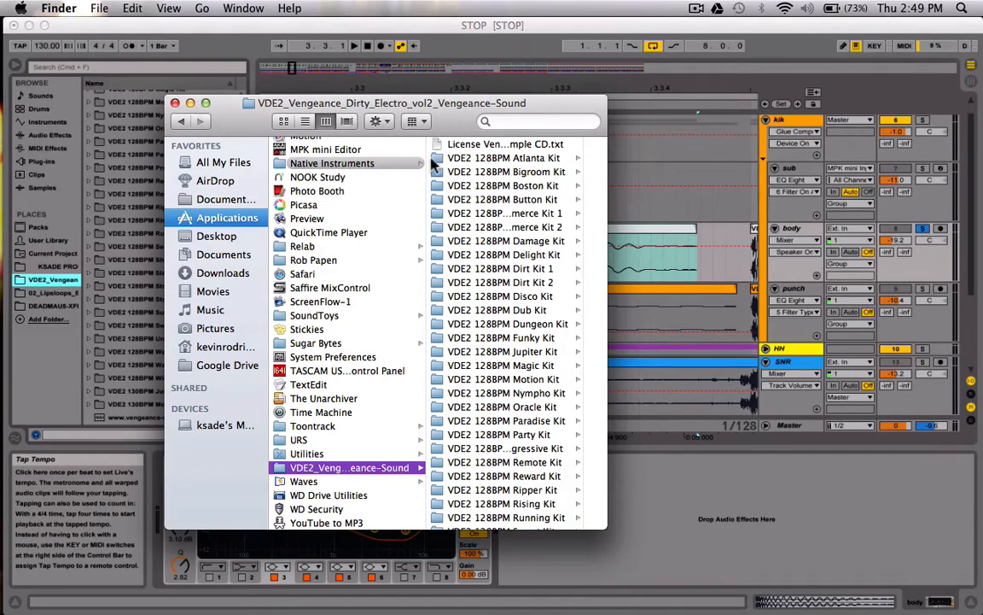
{"action": "left_click", "coordinate": [175, 102]}
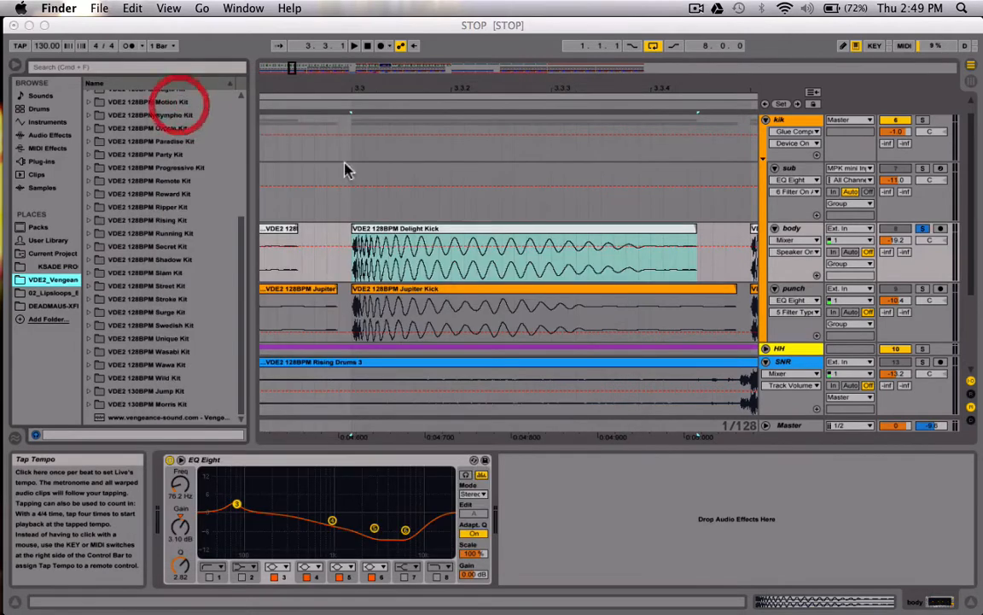
- Select the Delight Kick clip, display Fades on the body track, and pick the fade-in handle at the clip's start
{"action": "left_click", "coordinate": [404, 233]}
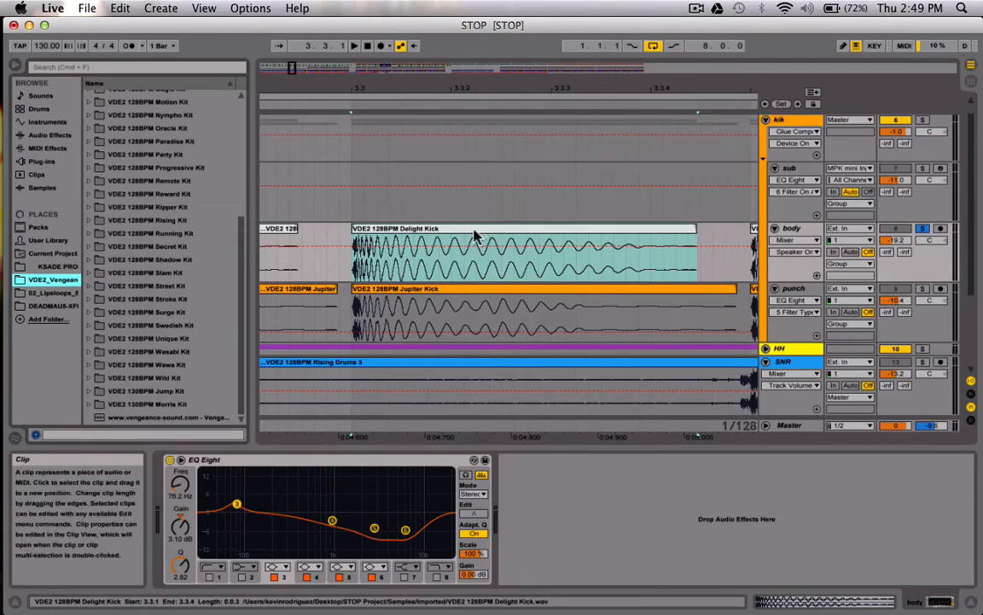
{"action": "left_click", "coordinate": [475, 236]}
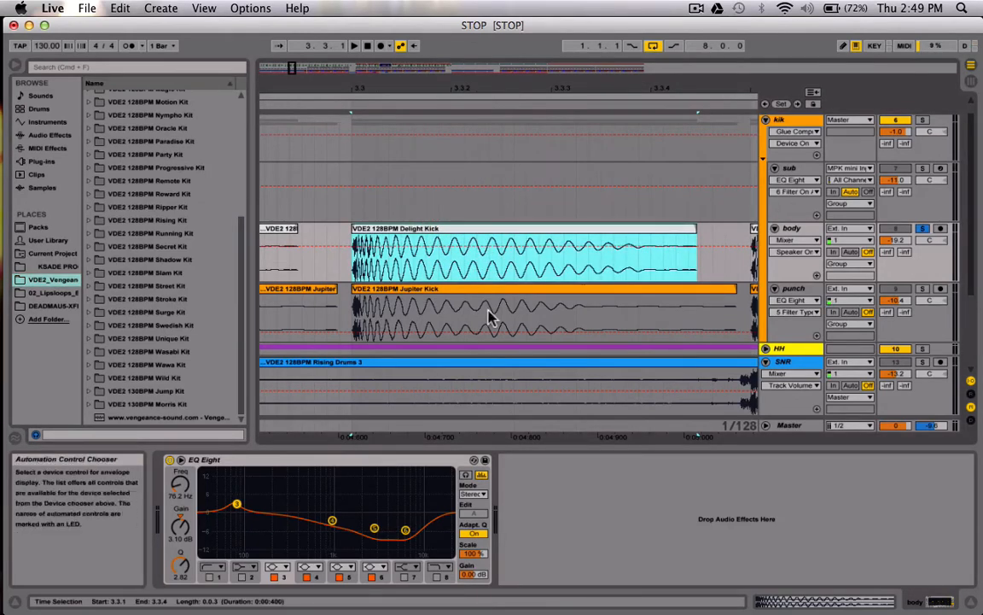
{"action": "left_click", "coordinate": [795, 240]}
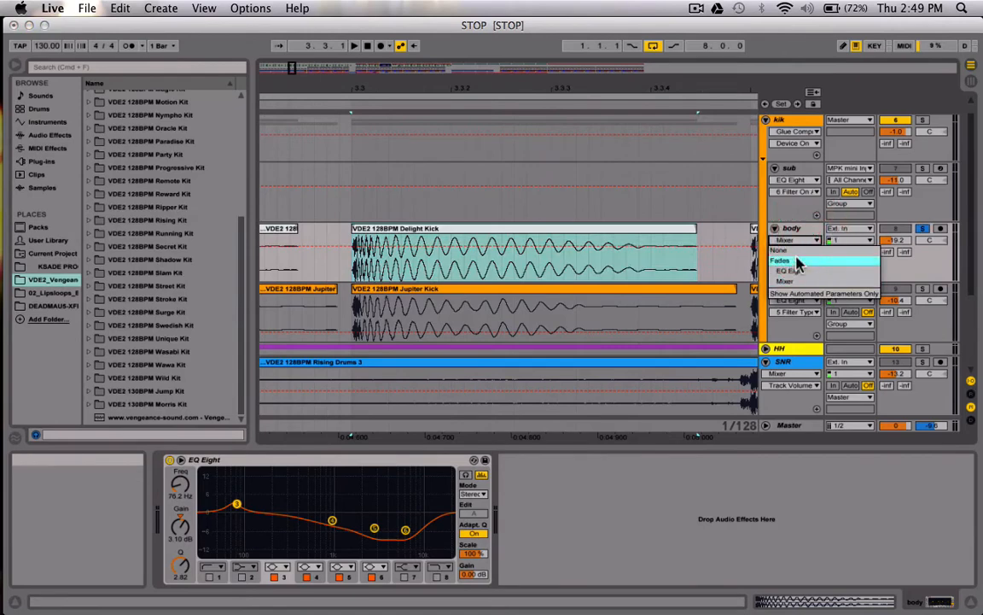
{"action": "left_click", "coordinate": [796, 262]}
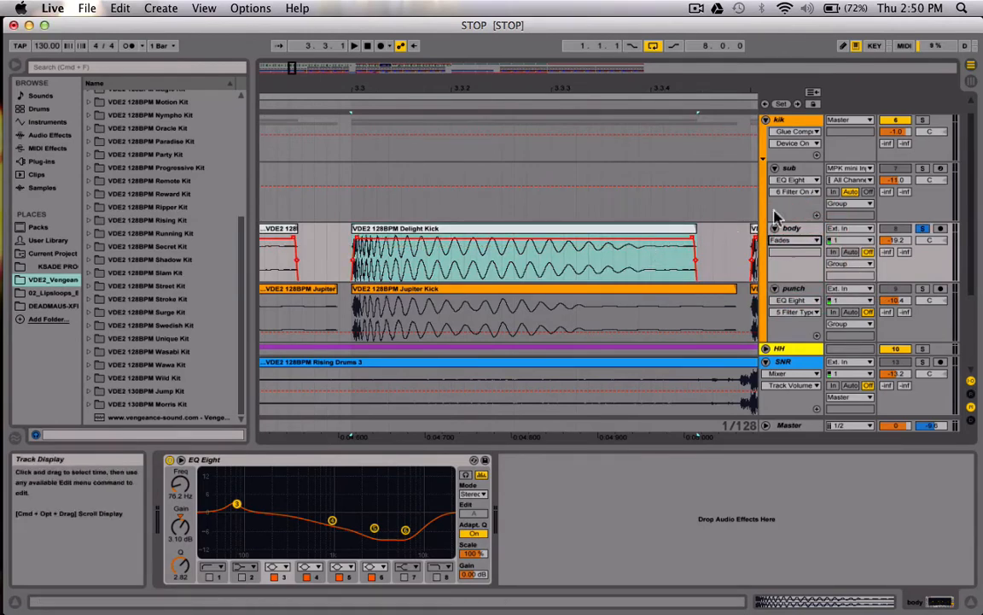
{"action": "left_click", "coordinate": [792, 240]}
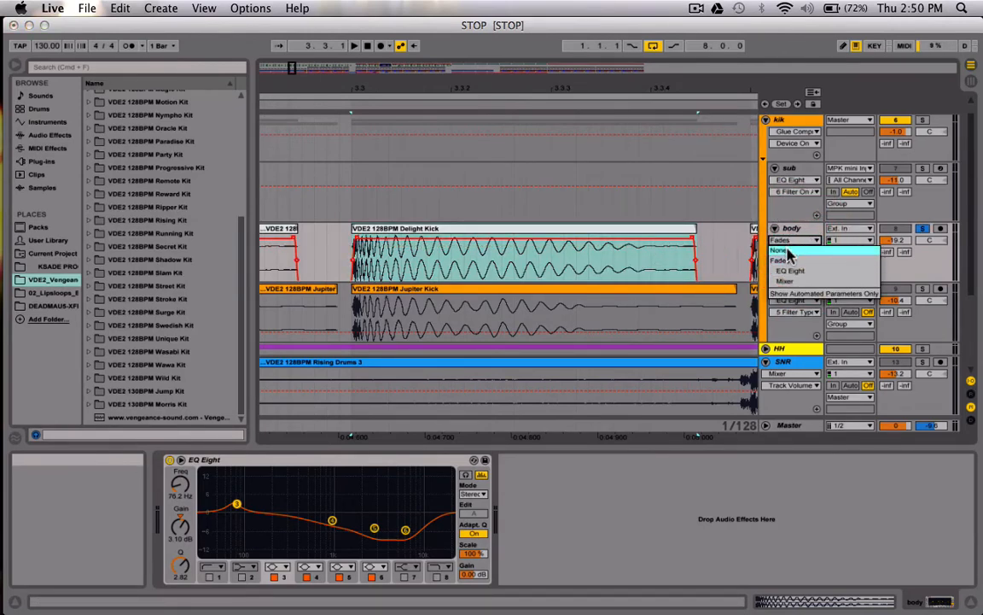
{"action": "left_click", "coordinate": [713, 203]}
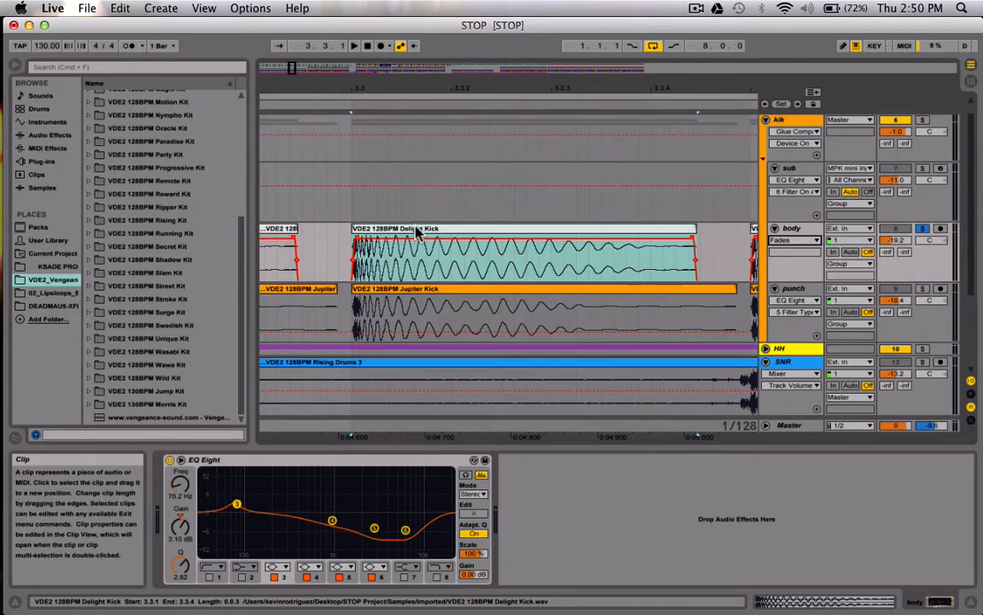
{"action": "left_click", "coordinate": [359, 244]}
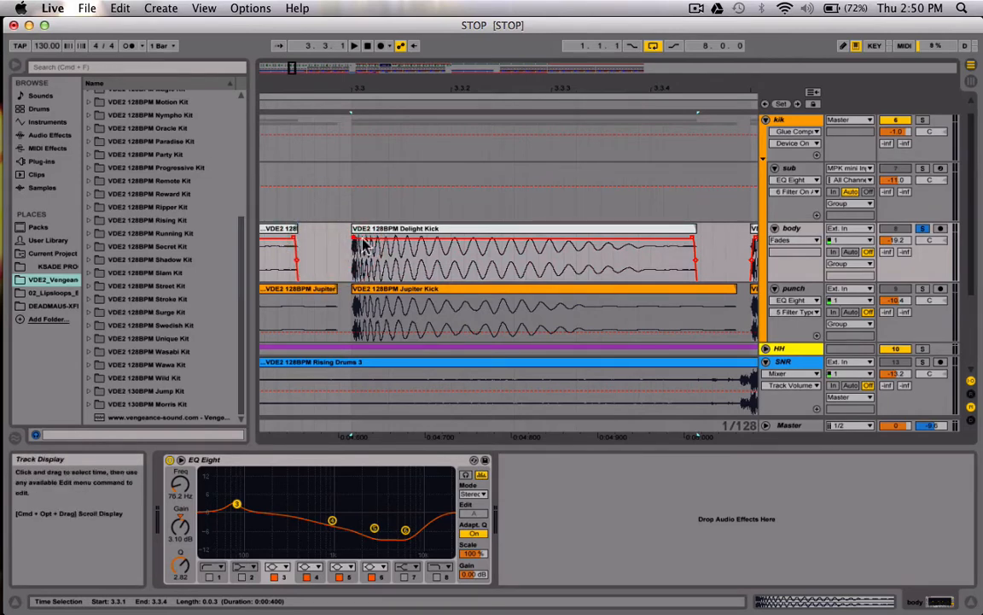
- Select the body track's Delight Kick clip and examine the frequency, gain and Q of bands 3 to 6 in its EQ Eight
{"action": "left_click", "coordinate": [585, 230]}
{"action": "left_click", "coordinate": [793, 229]}
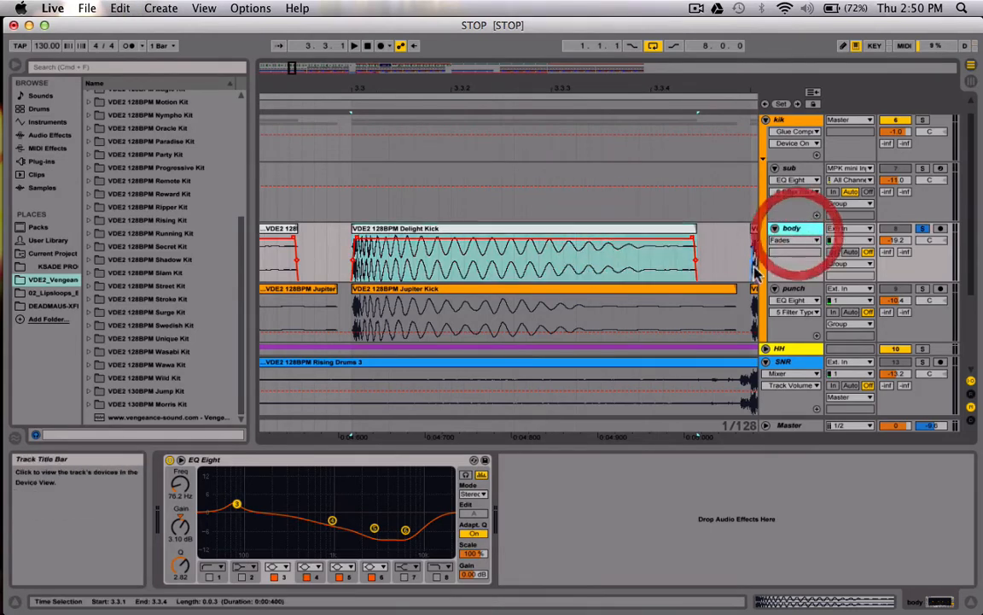
{"action": "left_click", "coordinate": [238, 506]}
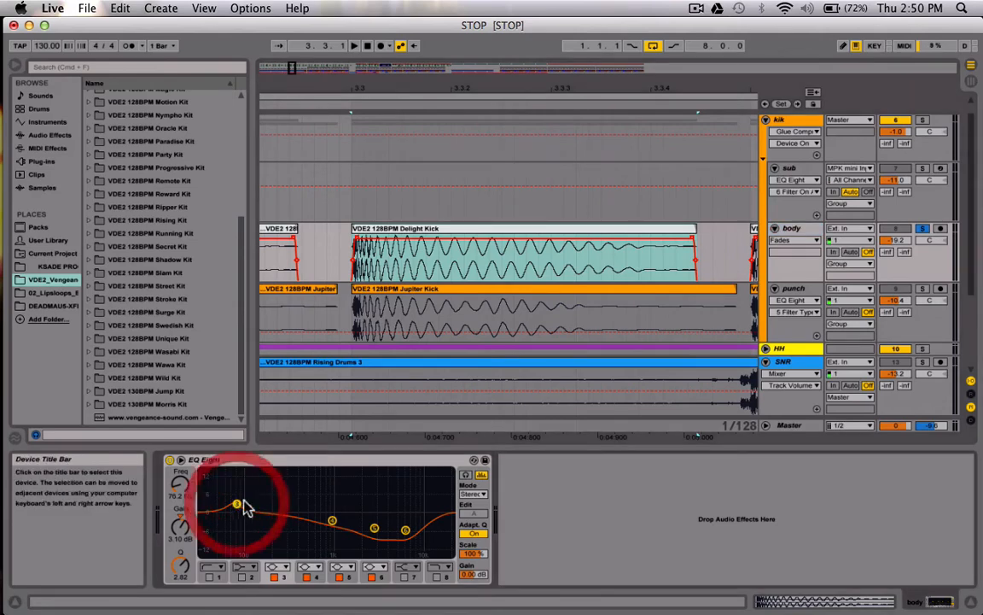
{"action": "left_click", "coordinate": [781, 232]}
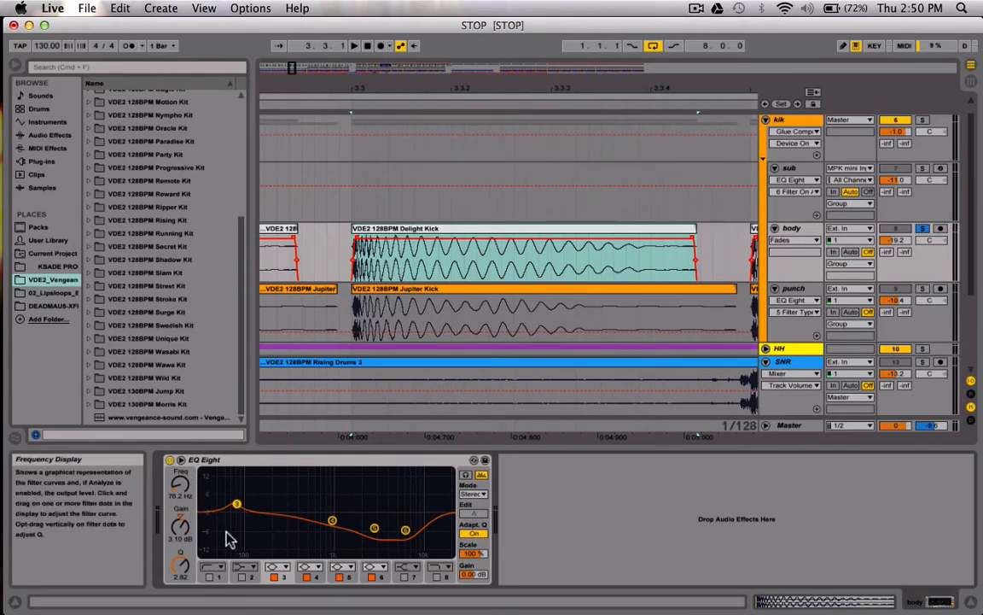
{"action": "left_click", "coordinate": [184, 568]}
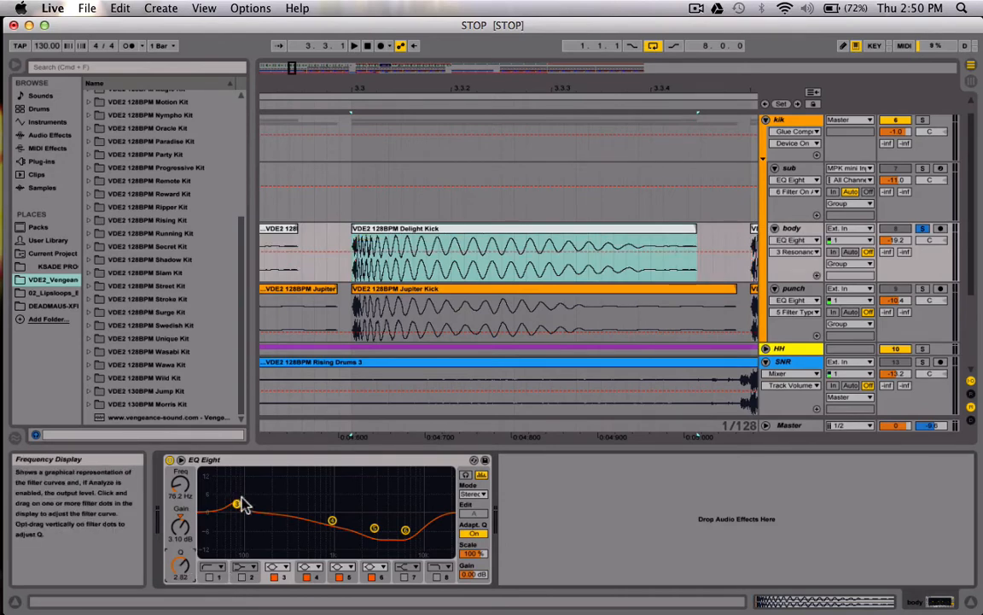
{"action": "left_click", "coordinate": [332, 519]}
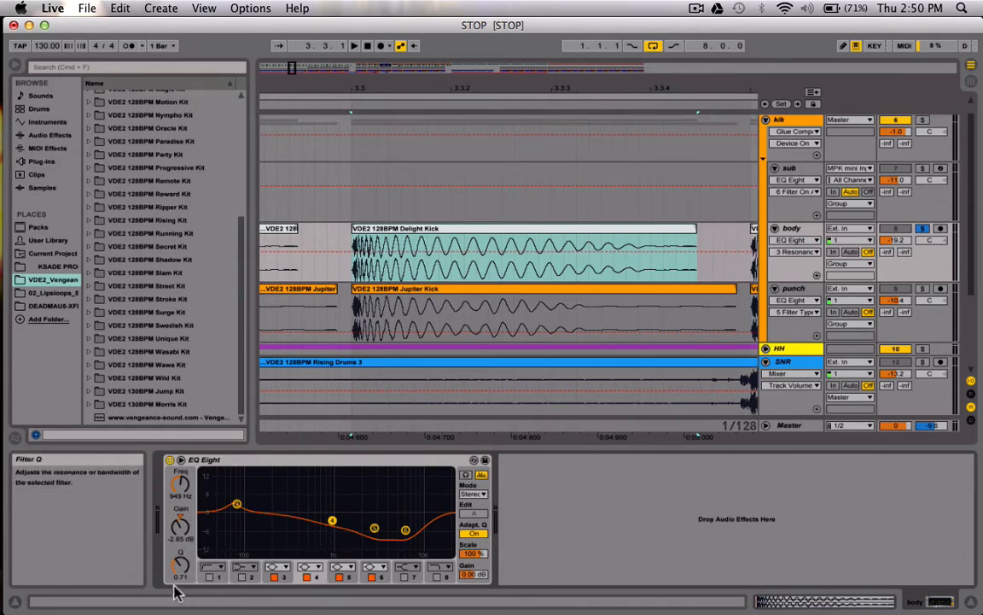
{"action": "left_click", "coordinate": [374, 528]}
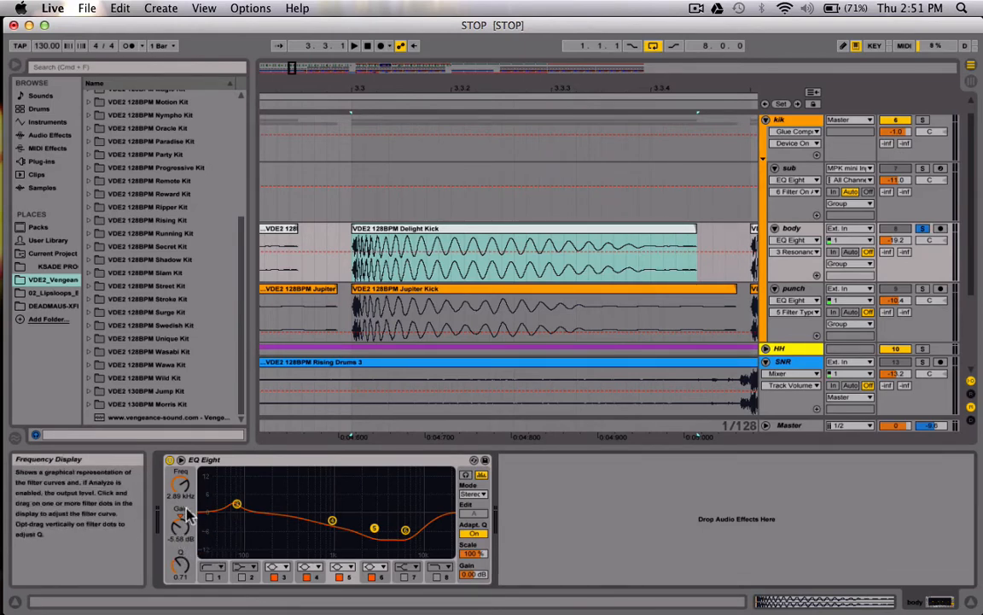
{"action": "left_click", "coordinate": [405, 531]}
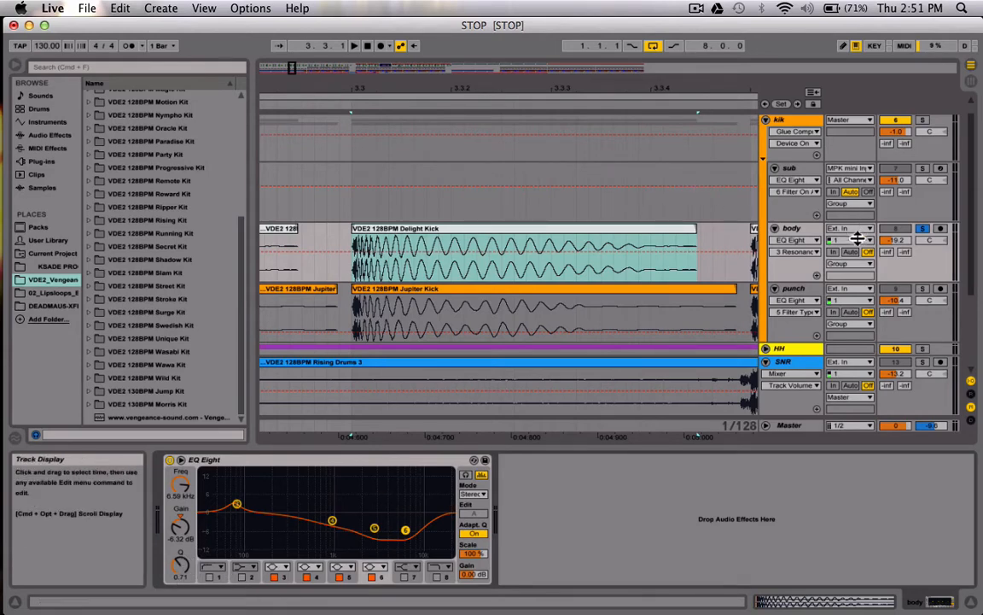
- Play the soloed body track while switching its EQ Eight off and on to compare the sound, leaving it enabled
{"action": "left_click", "coordinate": [170, 460]}
{"action": "key", "text": "space"}
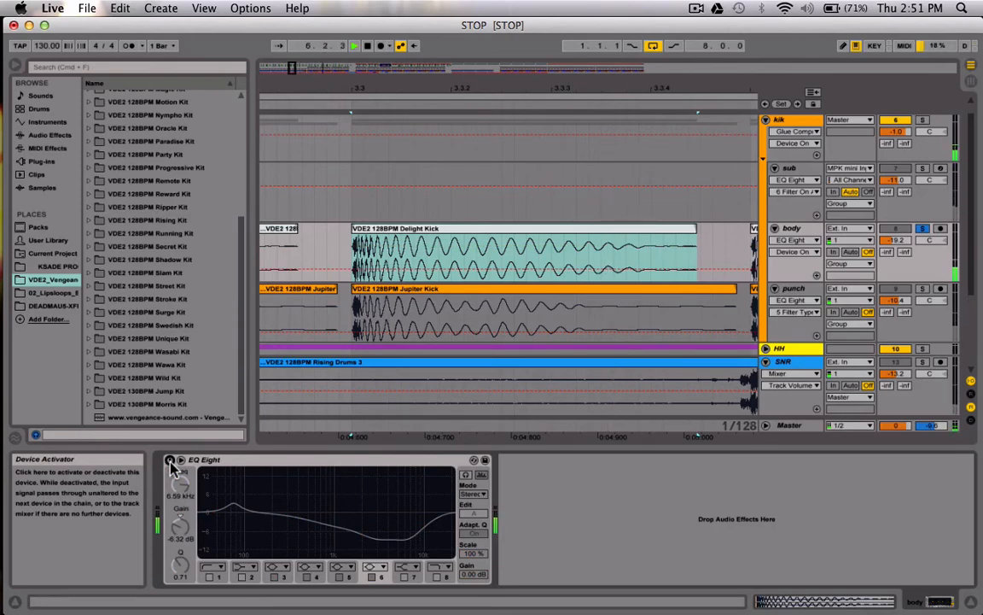
{"action": "left_click", "coordinate": [170, 460]}
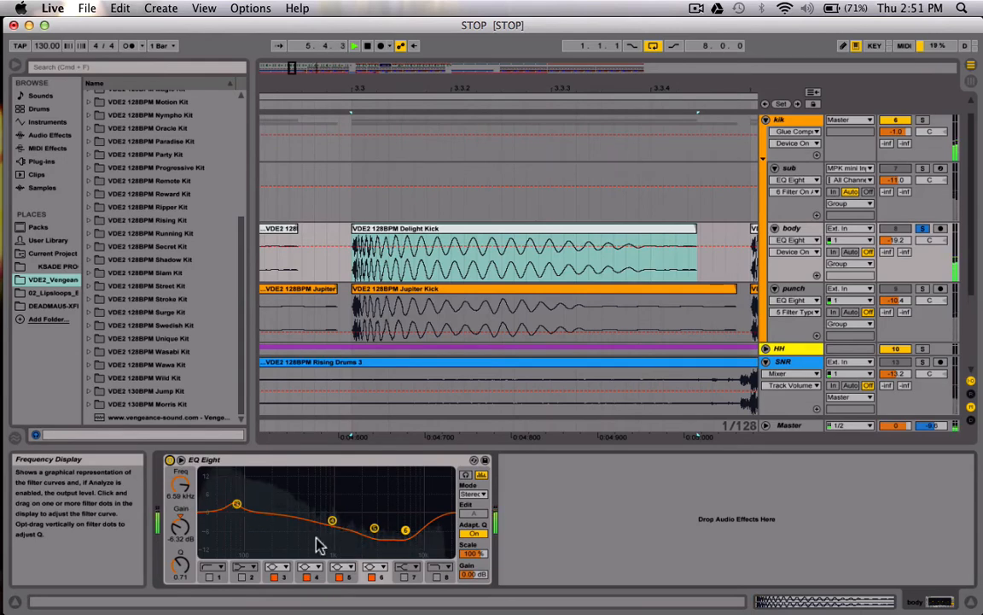
{"action": "left_click", "coordinate": [169, 460]}
{"action": "left_click", "coordinate": [170, 460]}
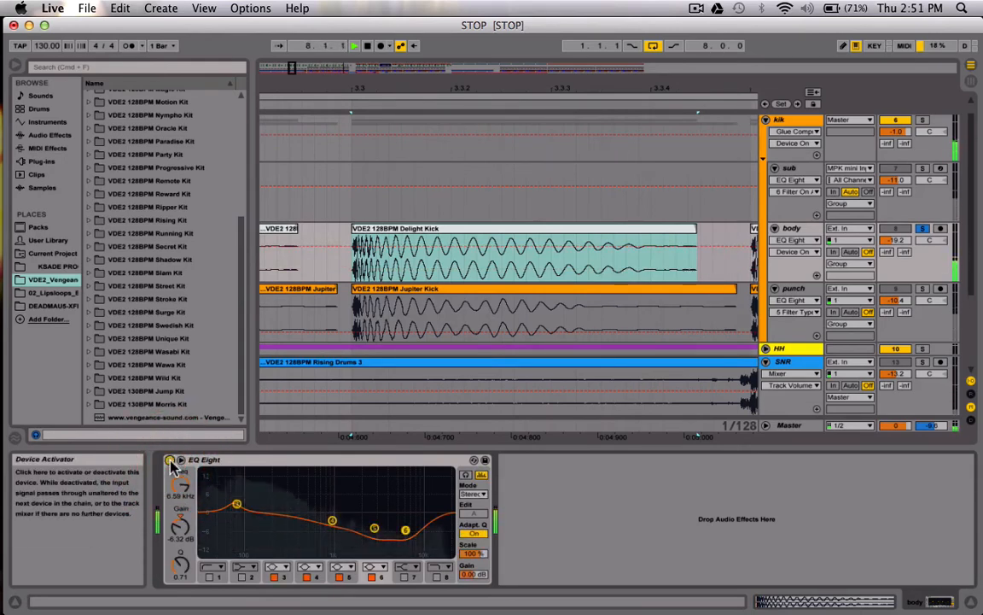
- Solo the punch track and play it to hear the Jupiter Kick layer on its own
{"action": "left_click", "coordinate": [803, 288]}
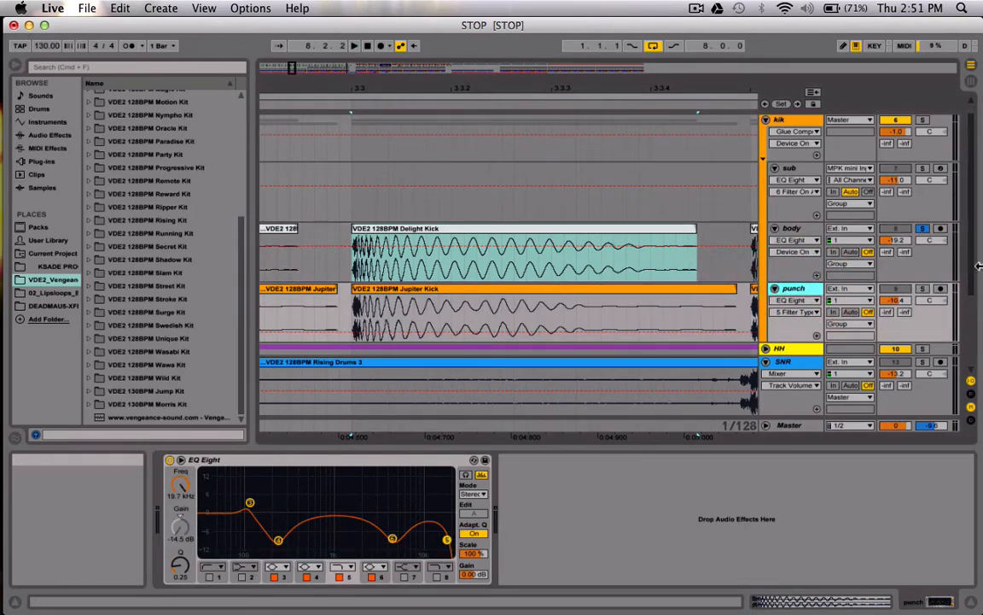
{"action": "left_click", "coordinate": [922, 288]}
{"action": "left_click", "coordinate": [801, 289]}
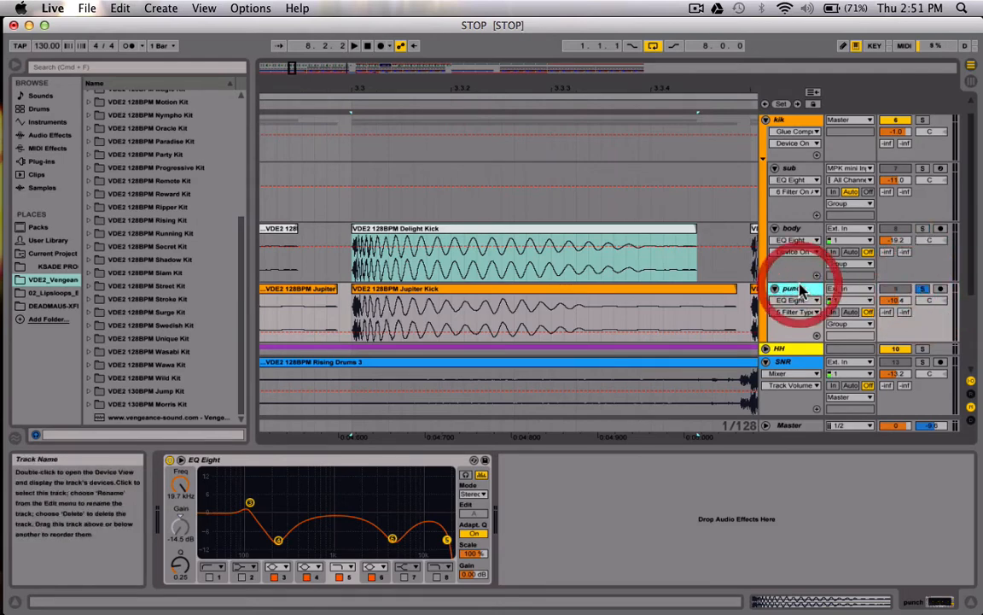
{"action": "key", "text": "space"}
{"action": "left_click", "coordinate": [803, 290]}
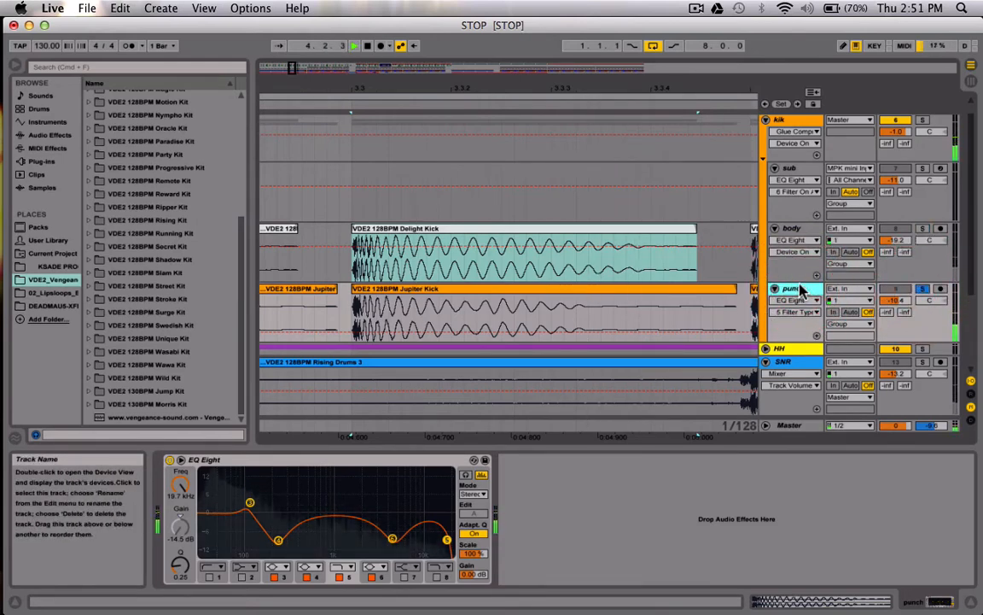
{"action": "key", "text": "space"}
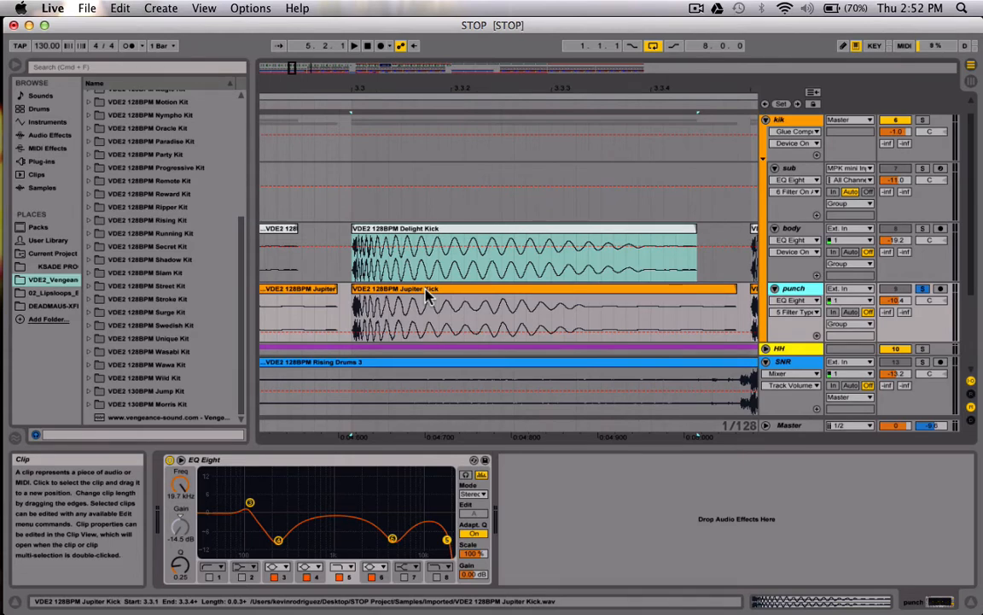
- Examine the frequency, gain and Q of bands 3, 4 and 6 in the punch track's EQ Eight
{"action": "left_click", "coordinate": [805, 291]}
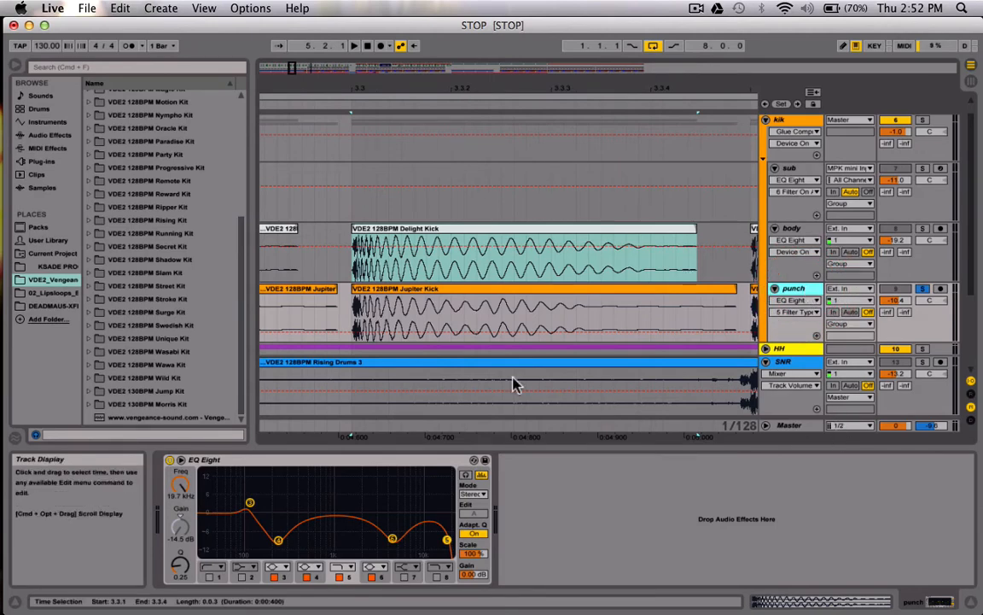
{"action": "left_click", "coordinate": [312, 469]}
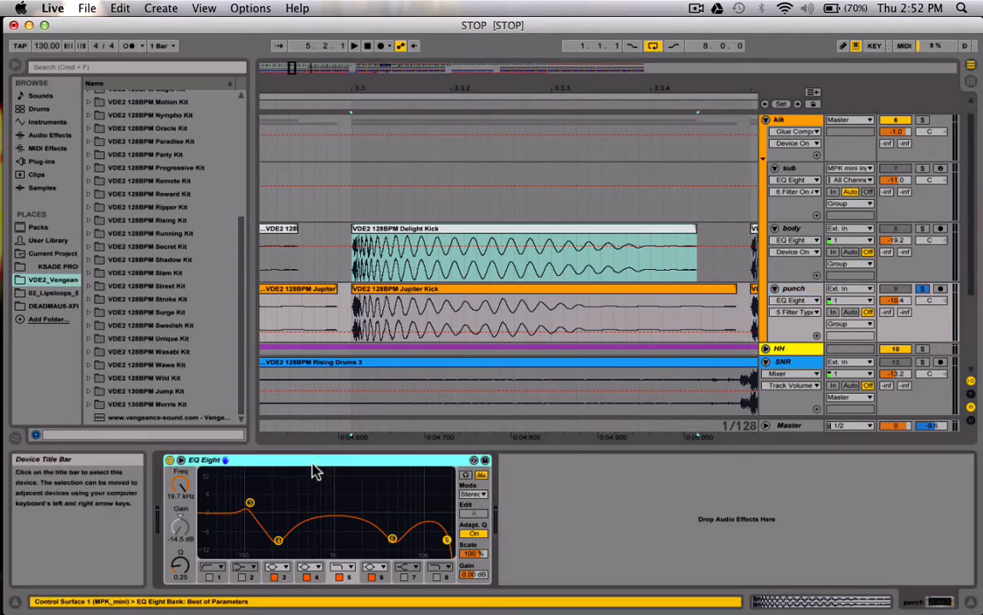
{"action": "left_click", "coordinate": [251, 503]}
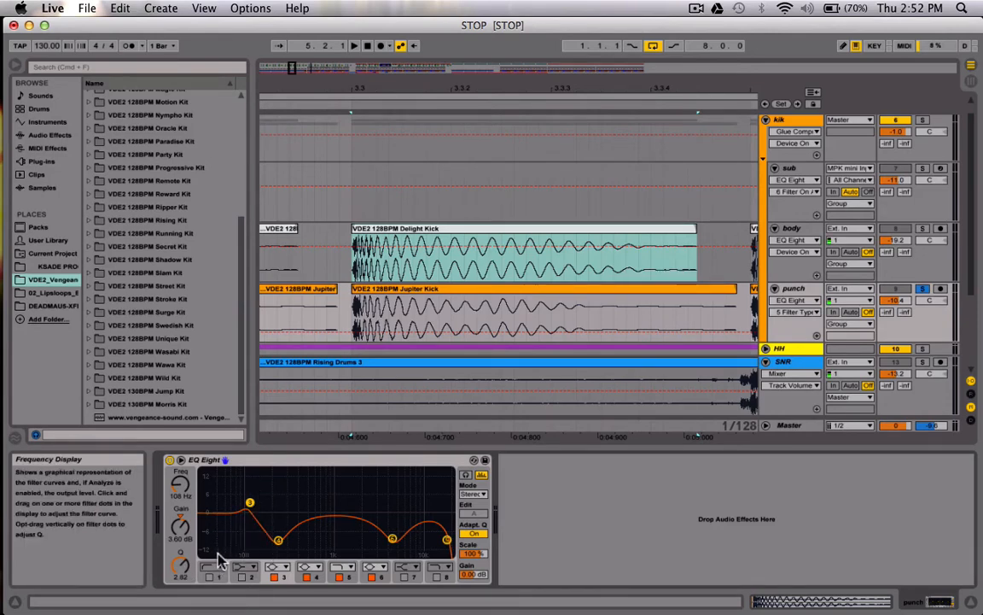
{"action": "left_click", "coordinate": [278, 541]}
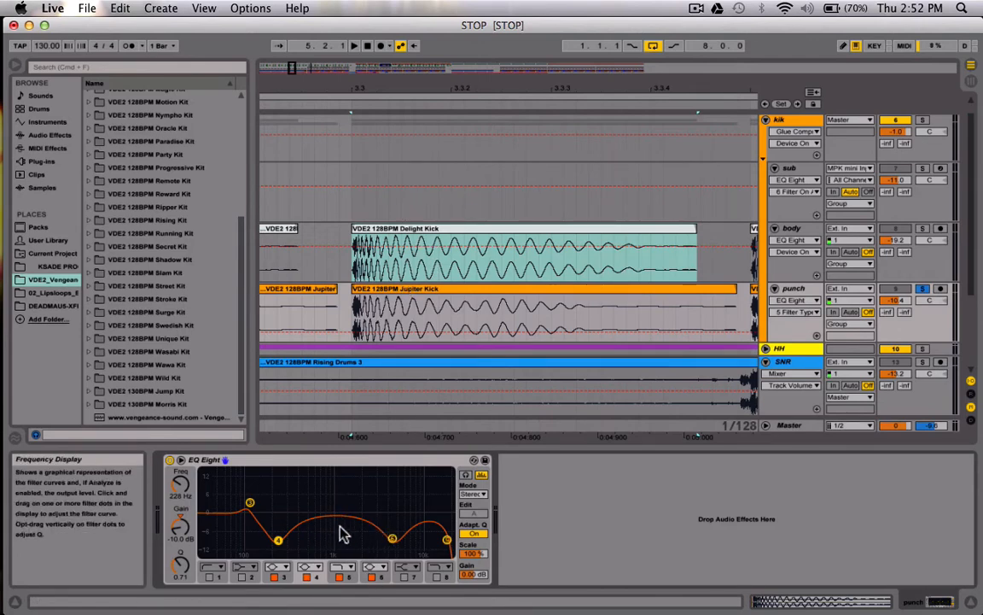
{"action": "left_click", "coordinate": [391, 539]}
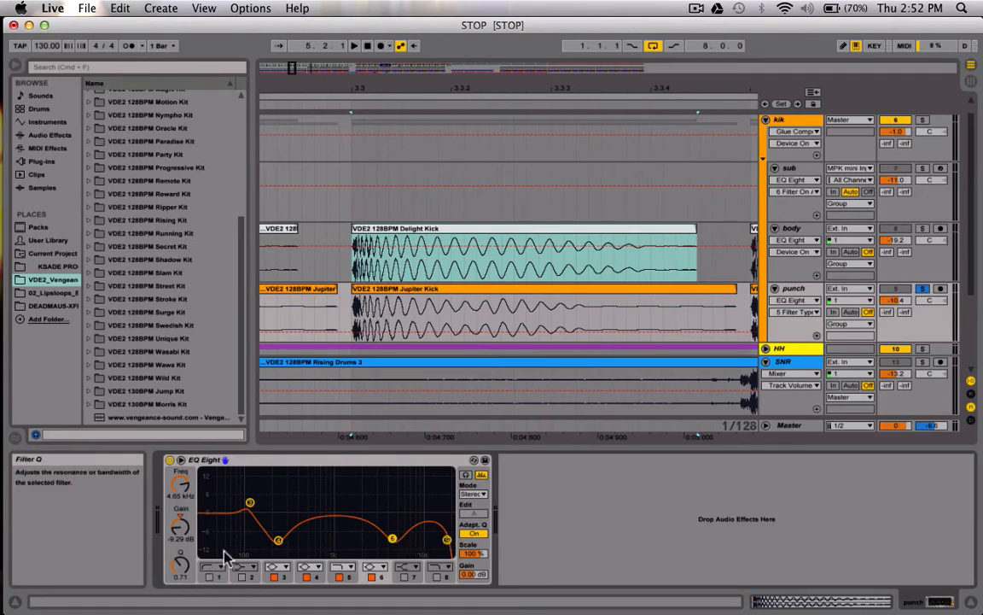
- Set band 5 of the punch track's EQ Eight to 19.8 kHz with the gentler high-cut filter type
{"action": "left_click", "coordinate": [447, 541]}
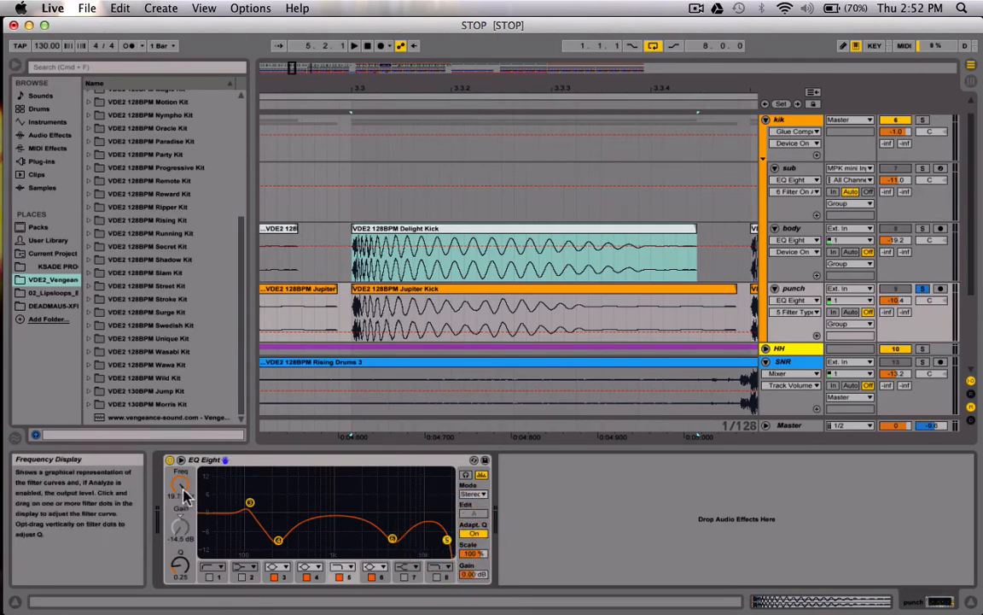
{"action": "mouse_move", "coordinate": [180, 488]}
{"action": "left_mouse_down"}
{"action": "mouse_move", "coordinate": [180, 520]}
{"action": "mouse_move", "coordinate": [180, 478]}
{"action": "mouse_move", "coordinate": [178, 499]}
{"action": "left_mouse_up"}
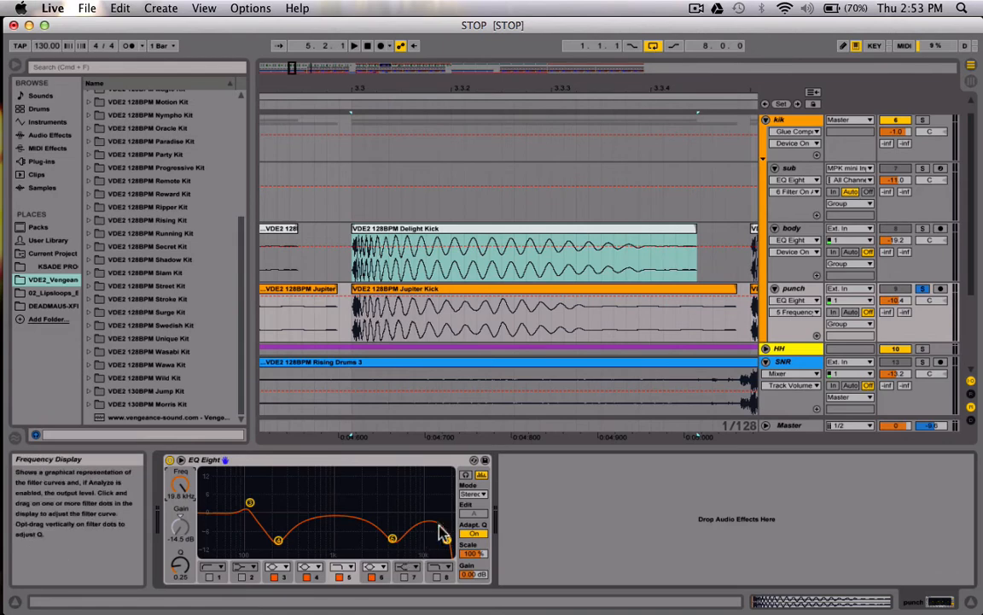
{"action": "left_click", "coordinate": [346, 567]}
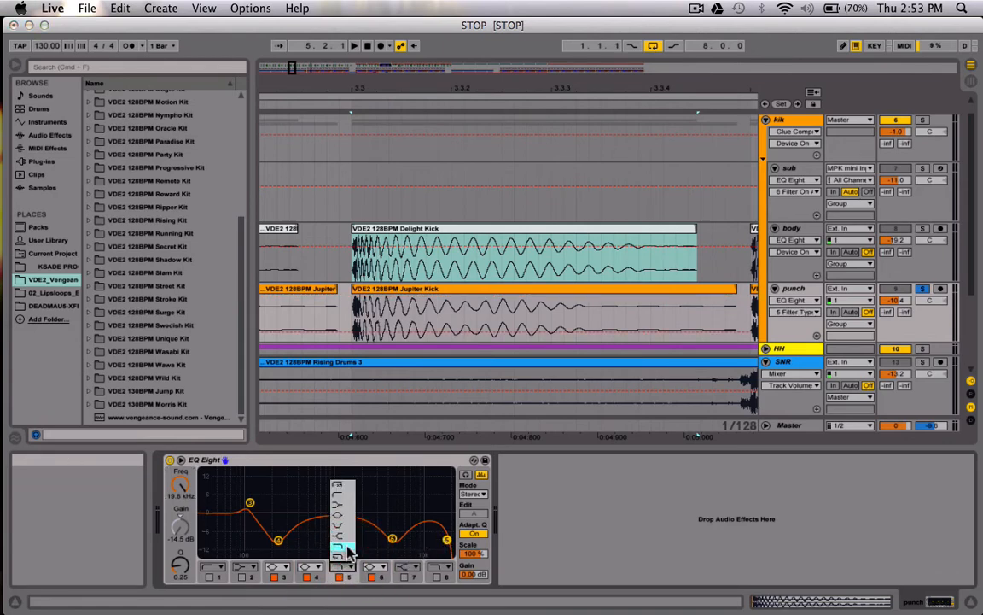
{"action": "left_click", "coordinate": [346, 547]}
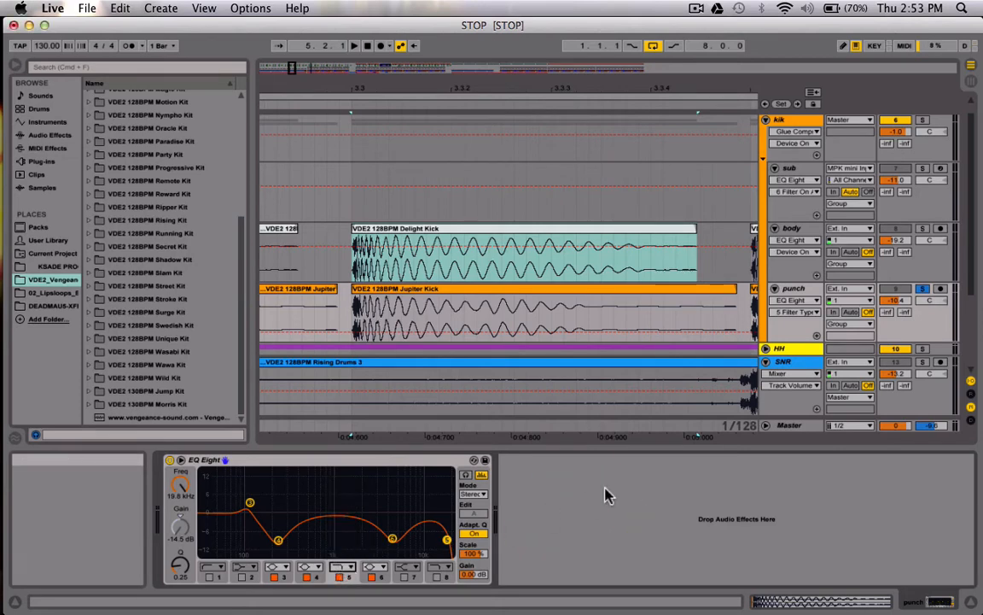
- Turn off solo on the punch track and place the insert marker at 5.1.1 on the sub track
{"action": "left_click", "coordinate": [923, 289]}
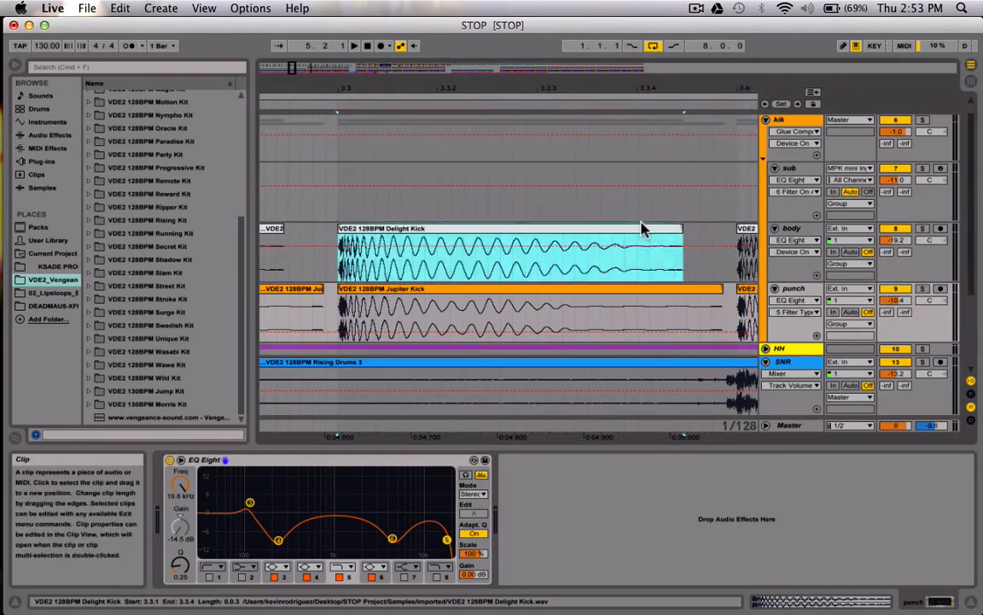
{"action": "scroll", "coordinate": [642, 229], "scroll_direction": "right", "scroll_amount": 10}
{"action": "scroll", "coordinate": [642, 229], "scroll_direction": "up", "scroll_amount": 1}
{"action": "scroll", "coordinate": [640, 229], "scroll_direction": "right", "scroll_amount": 5}
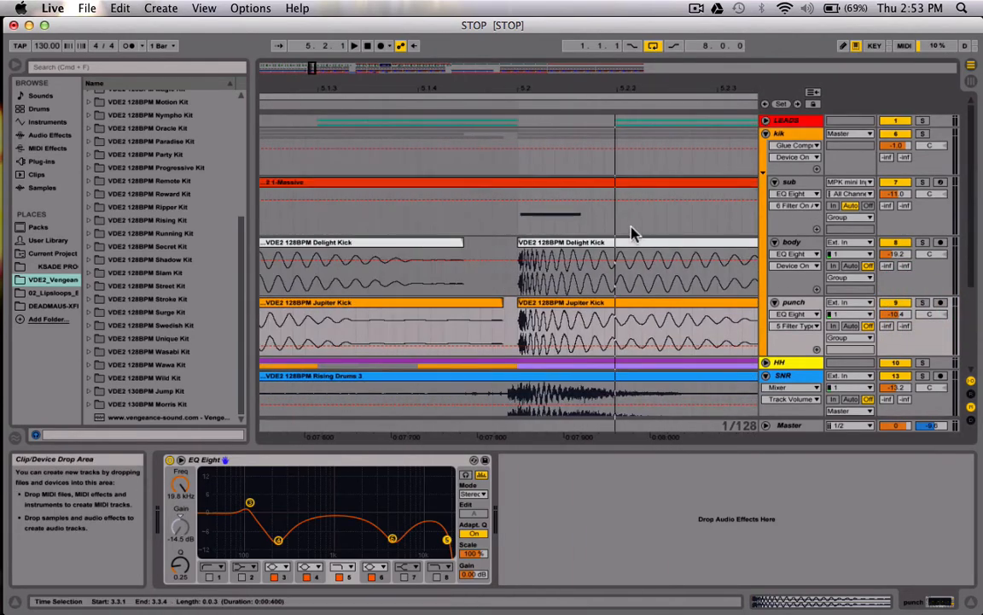
{"action": "scroll", "coordinate": [538, 228], "scroll_direction": "left", "scroll_amount": 5}
{"action": "left_click", "coordinate": [282, 219]}
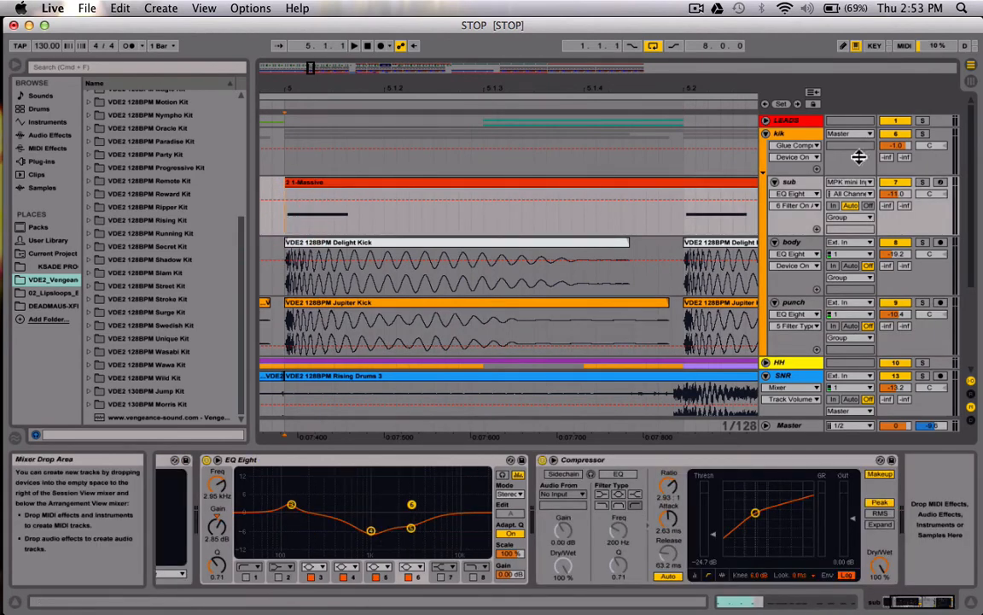
- Play the soloed kik group and compare it with its audio effect rack bypassed, leaving the rack enabled
{"action": "key", "text": "space"}
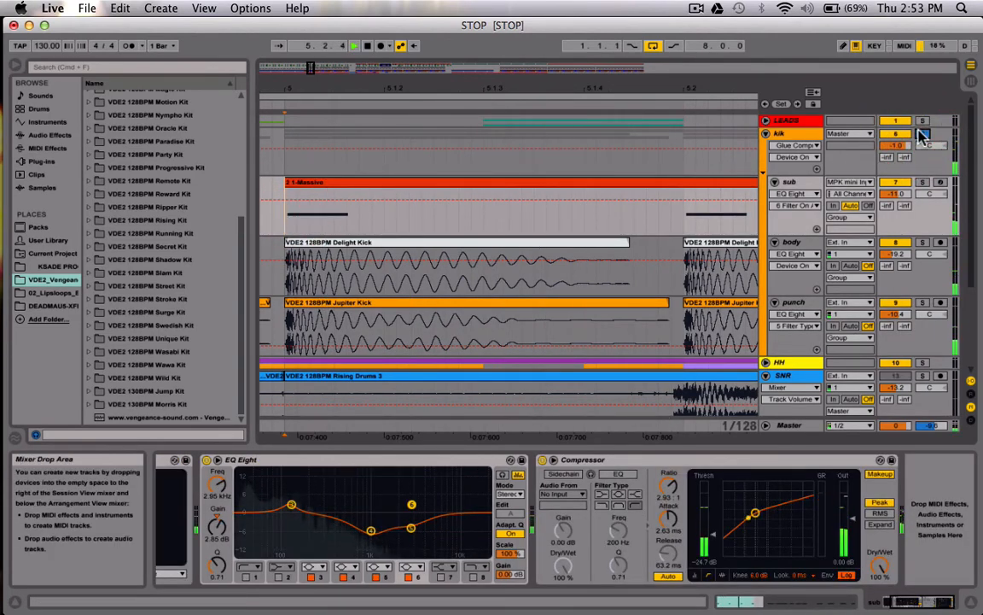
{"action": "left_click", "coordinate": [803, 137]}
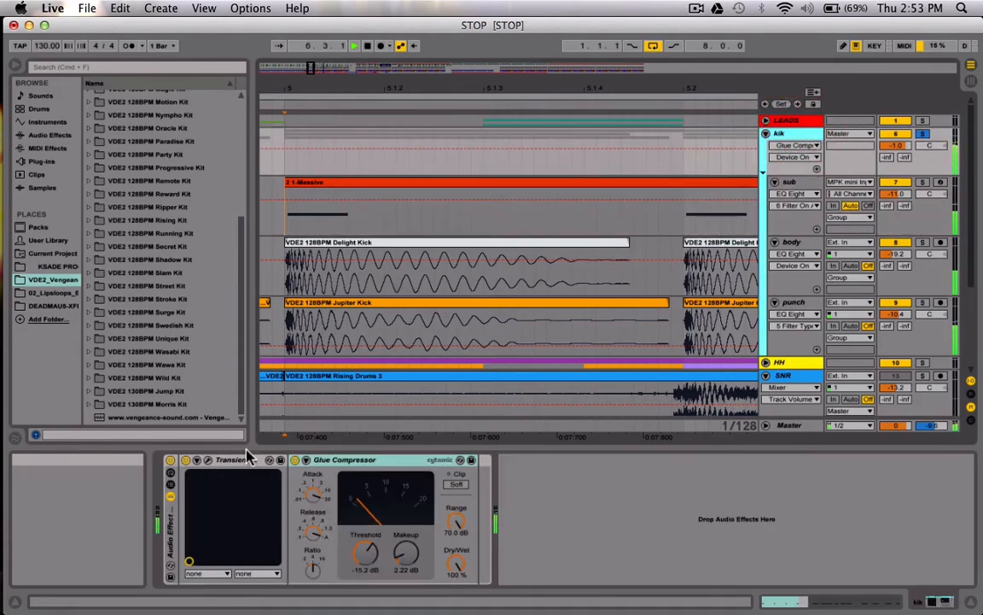
{"action": "left_click", "coordinate": [170, 459]}
{"action": "key", "text": "space"}
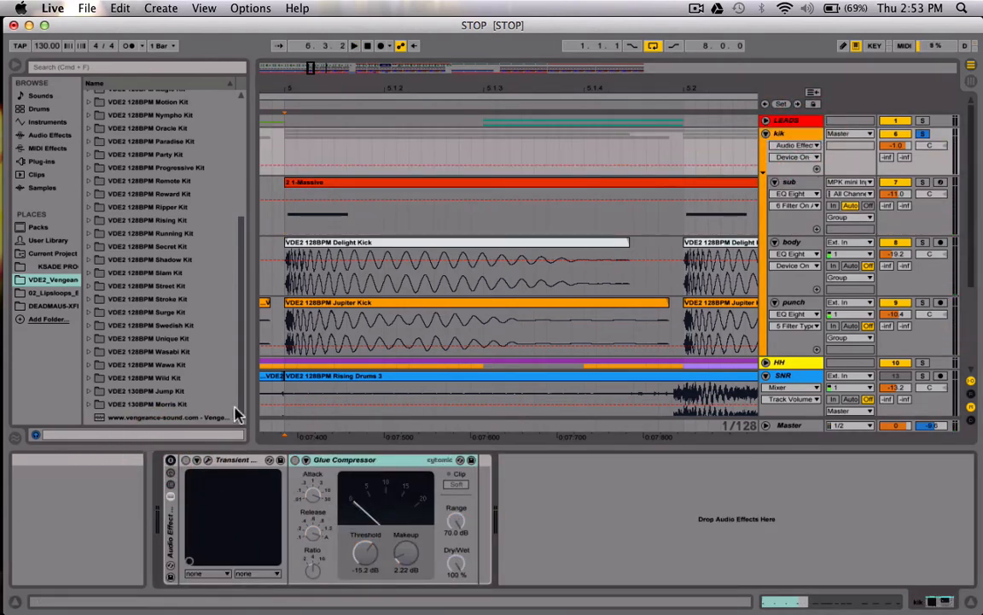
{"action": "key", "text": "space"}
{"action": "key", "text": "space"}
{"action": "left_click", "coordinate": [170, 459]}
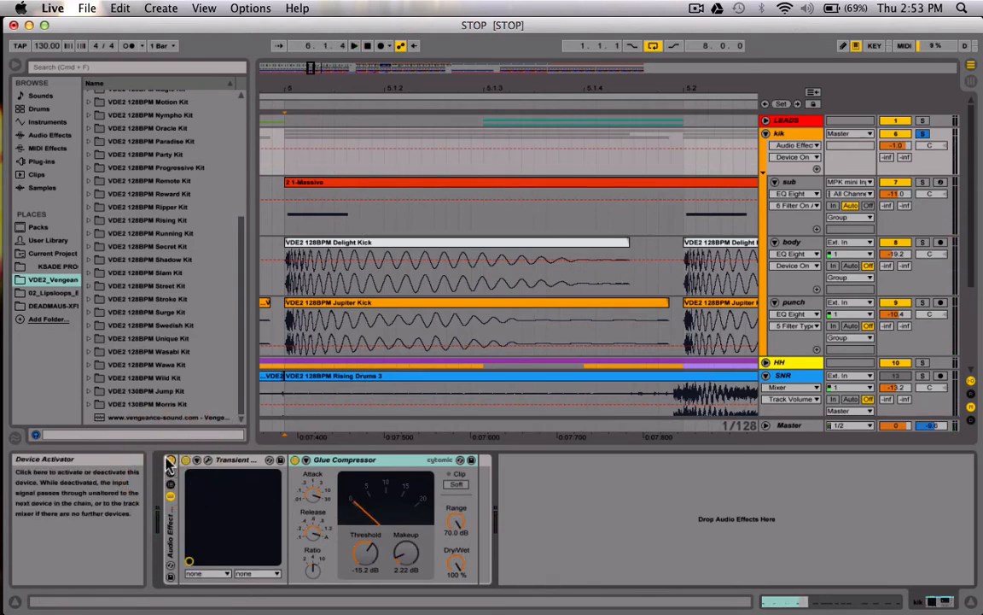
{"action": "key", "text": "shift+Tab"}
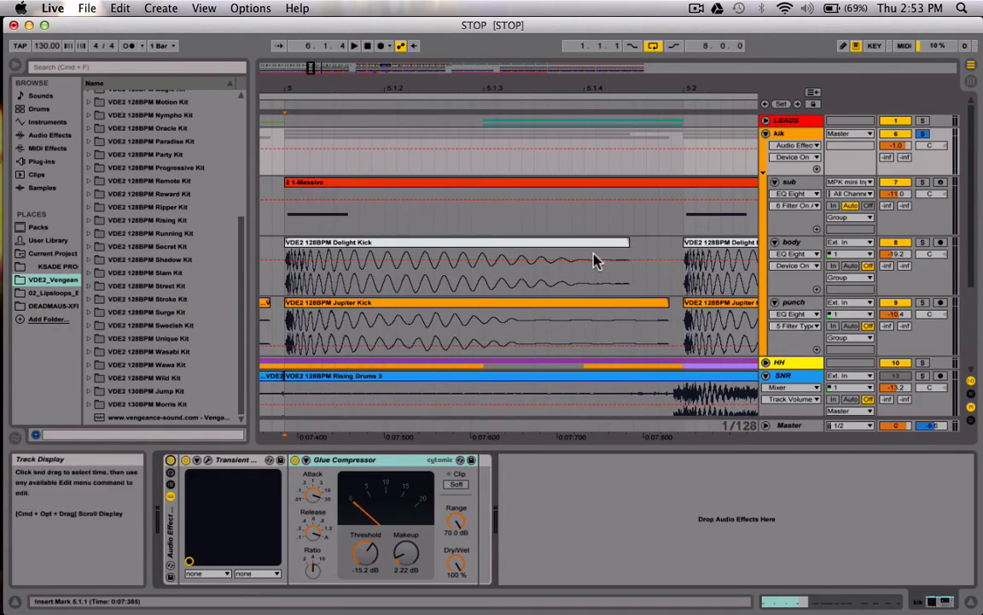
- Show the Session View mixer, play the soloed kik group, and reset the Master track's peak level reading
{"action": "left_click", "coordinate": [922, 134]}
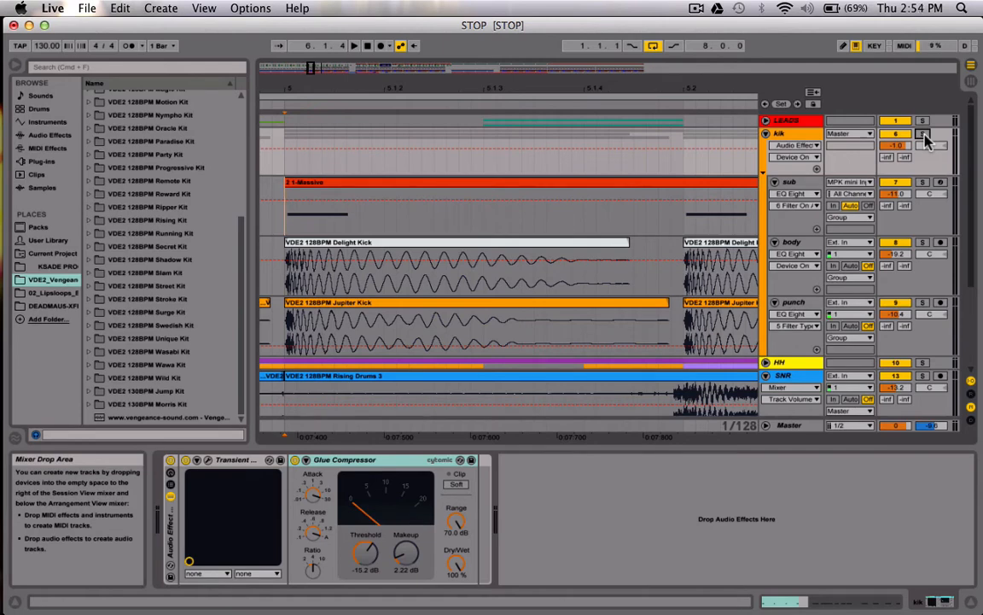
{"action": "key", "text": "Tab"}
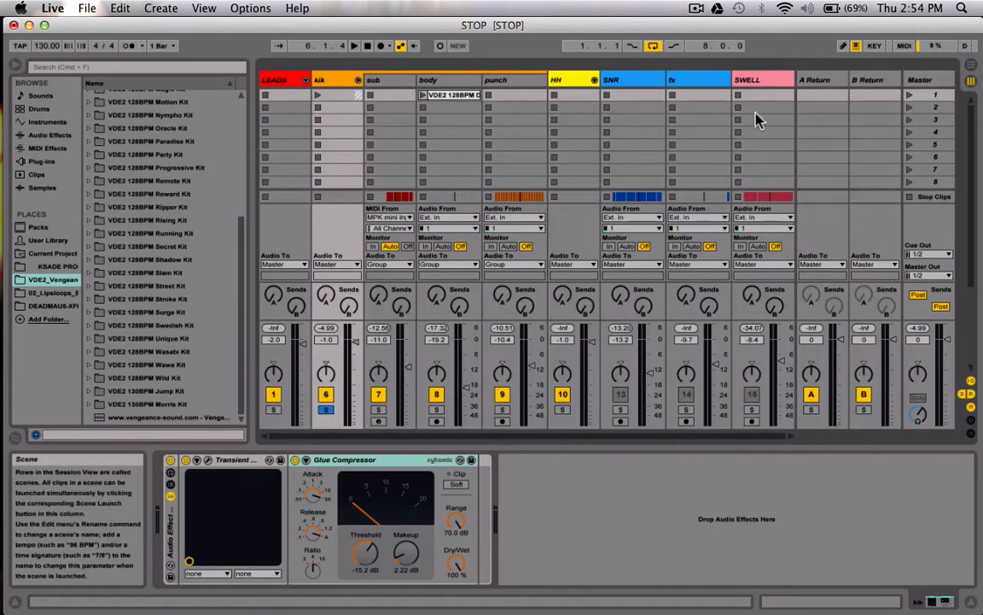
{"action": "key", "text": "space"}
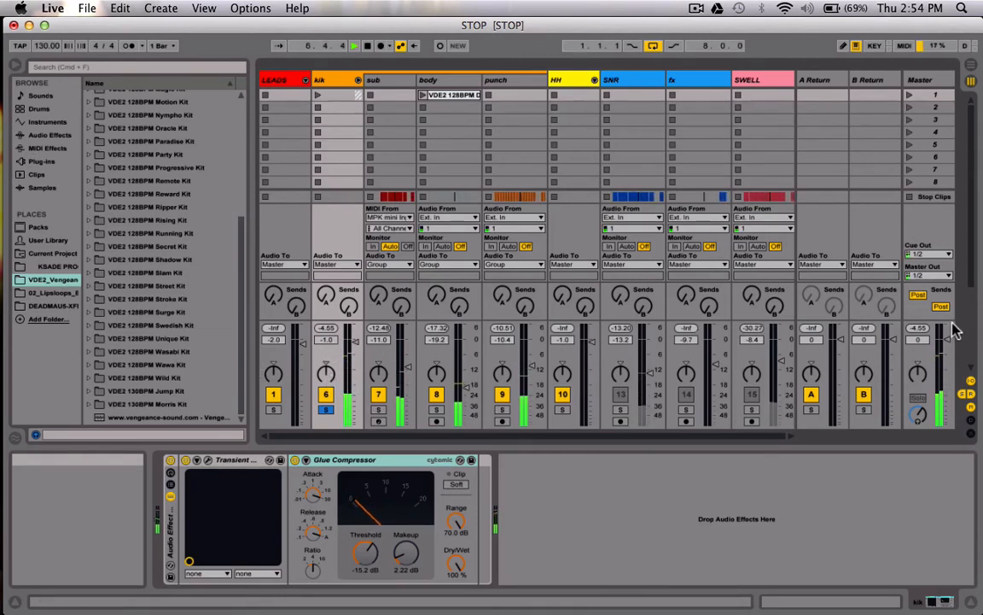
{"action": "left_click", "coordinate": [926, 331]}
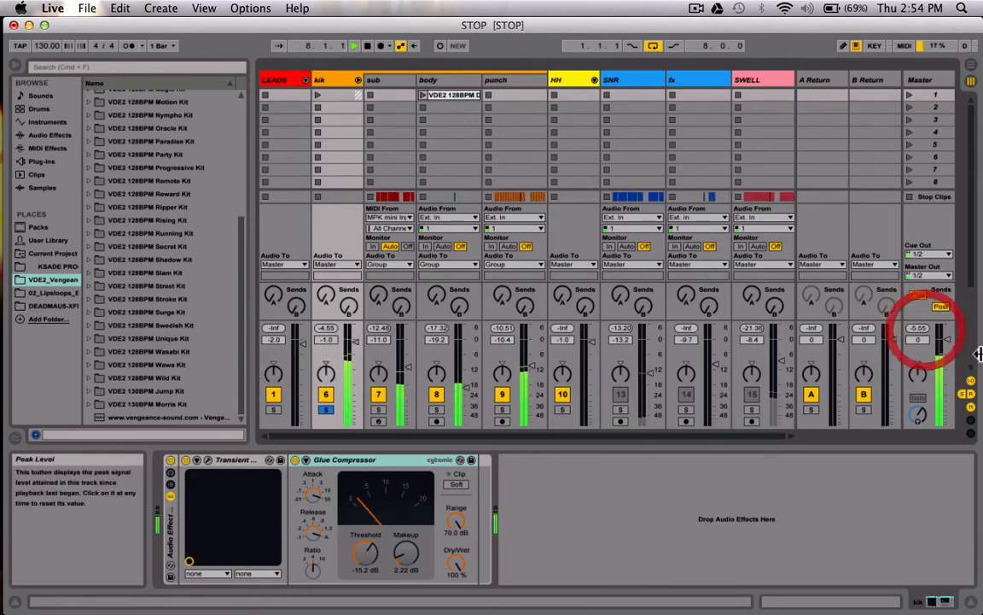
- Stop playback, turn off solo on the kik group and fold the group to hide its layer tracks
{"action": "key", "text": "space"}
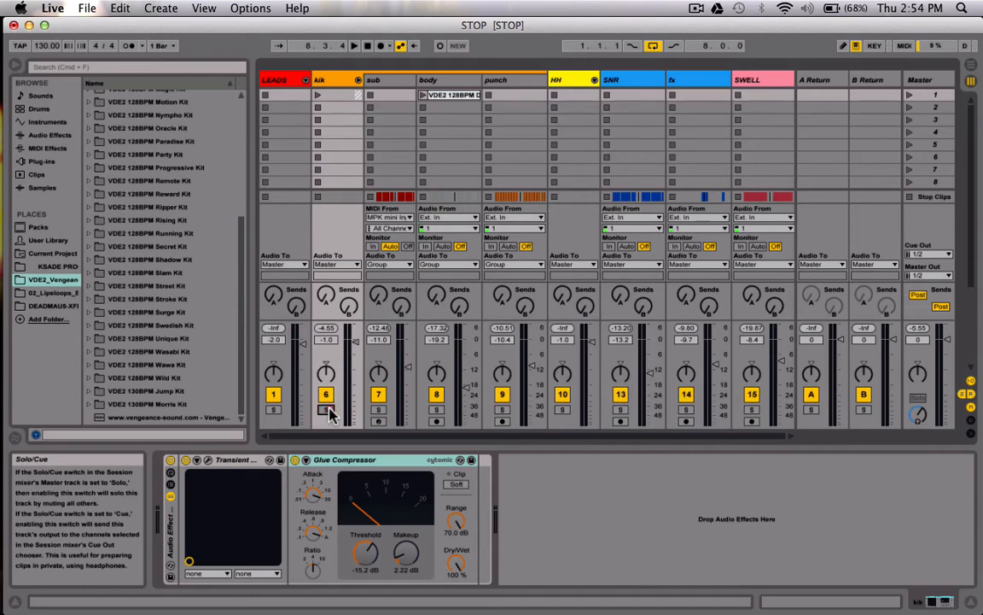
{"action": "left_click", "coordinate": [357, 80]}
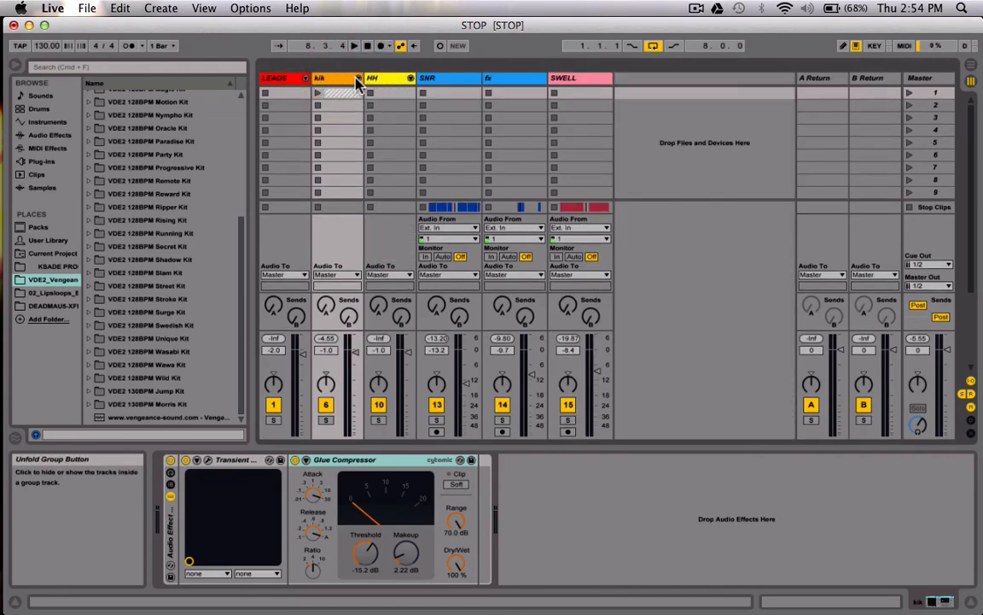
- Return to the Arrangement View, show the whole song and briefly play the full mix from 5.1.1
{"action": "key", "text": "Tab"}
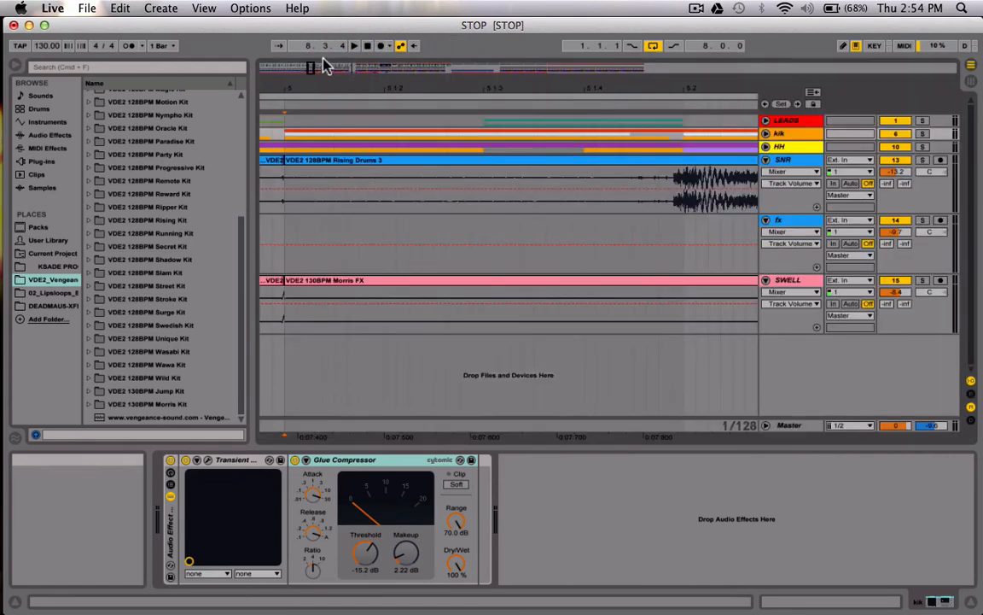
{"action": "key", "text": "minus"}
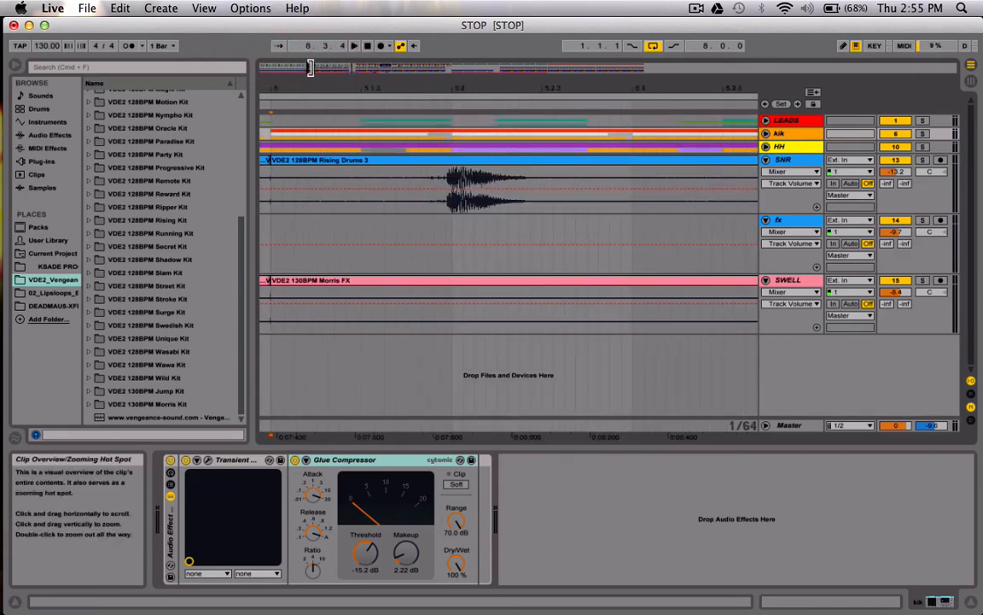
{"action": "double_click", "coordinate": [313, 70]}
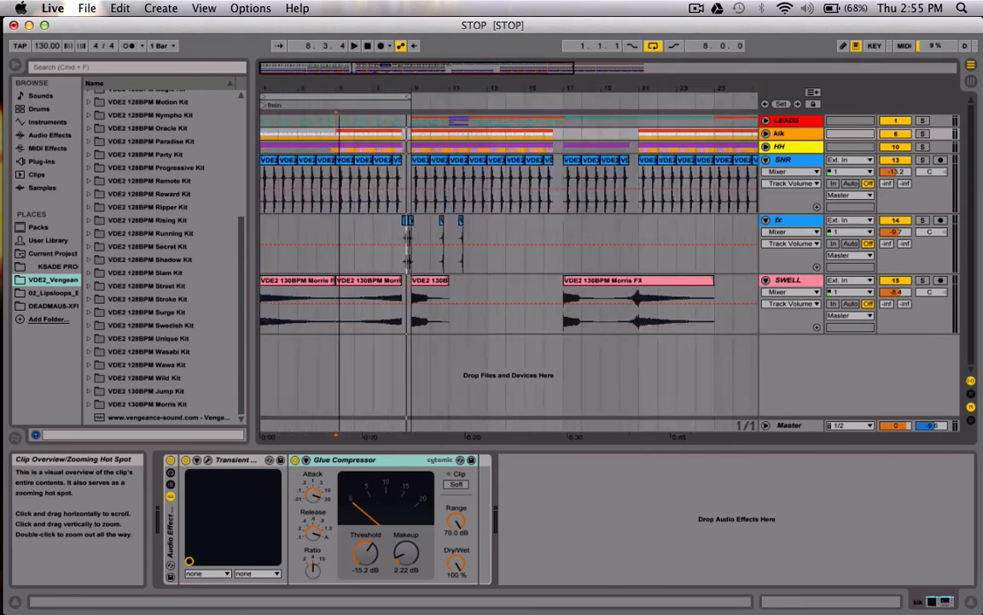
{"action": "key", "text": "space"}
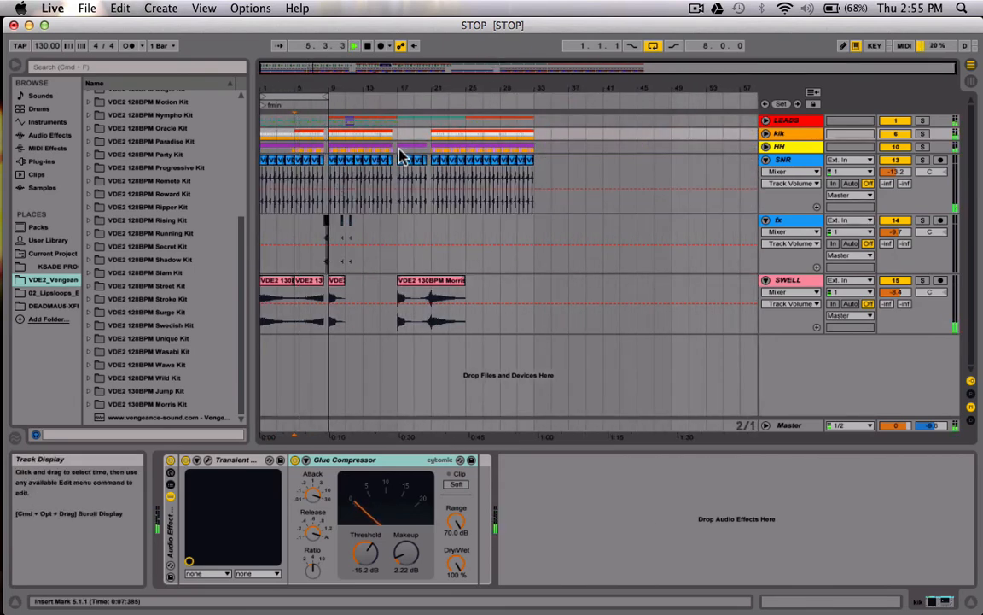
{"action": "key", "text": "space"}
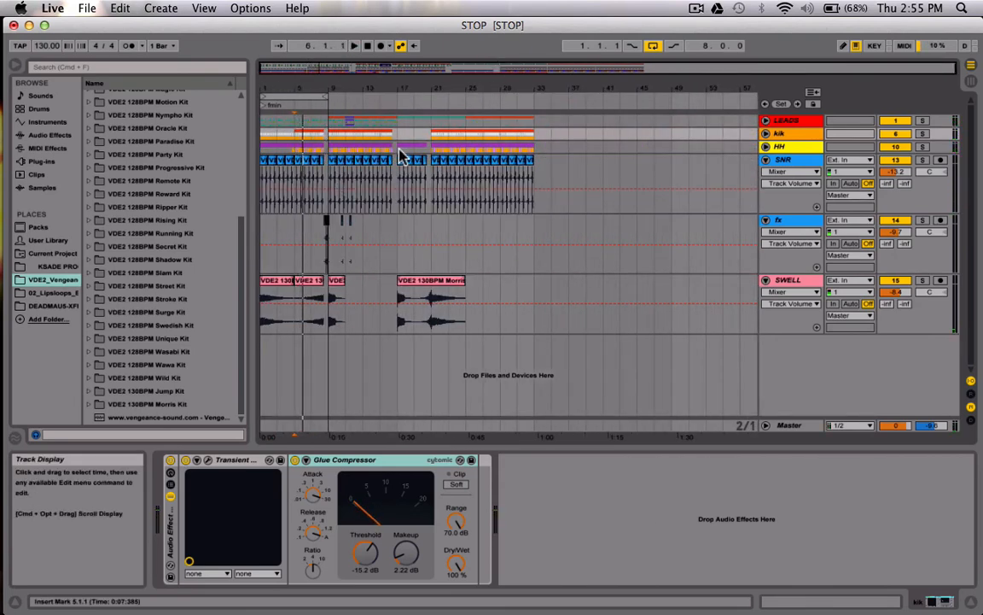